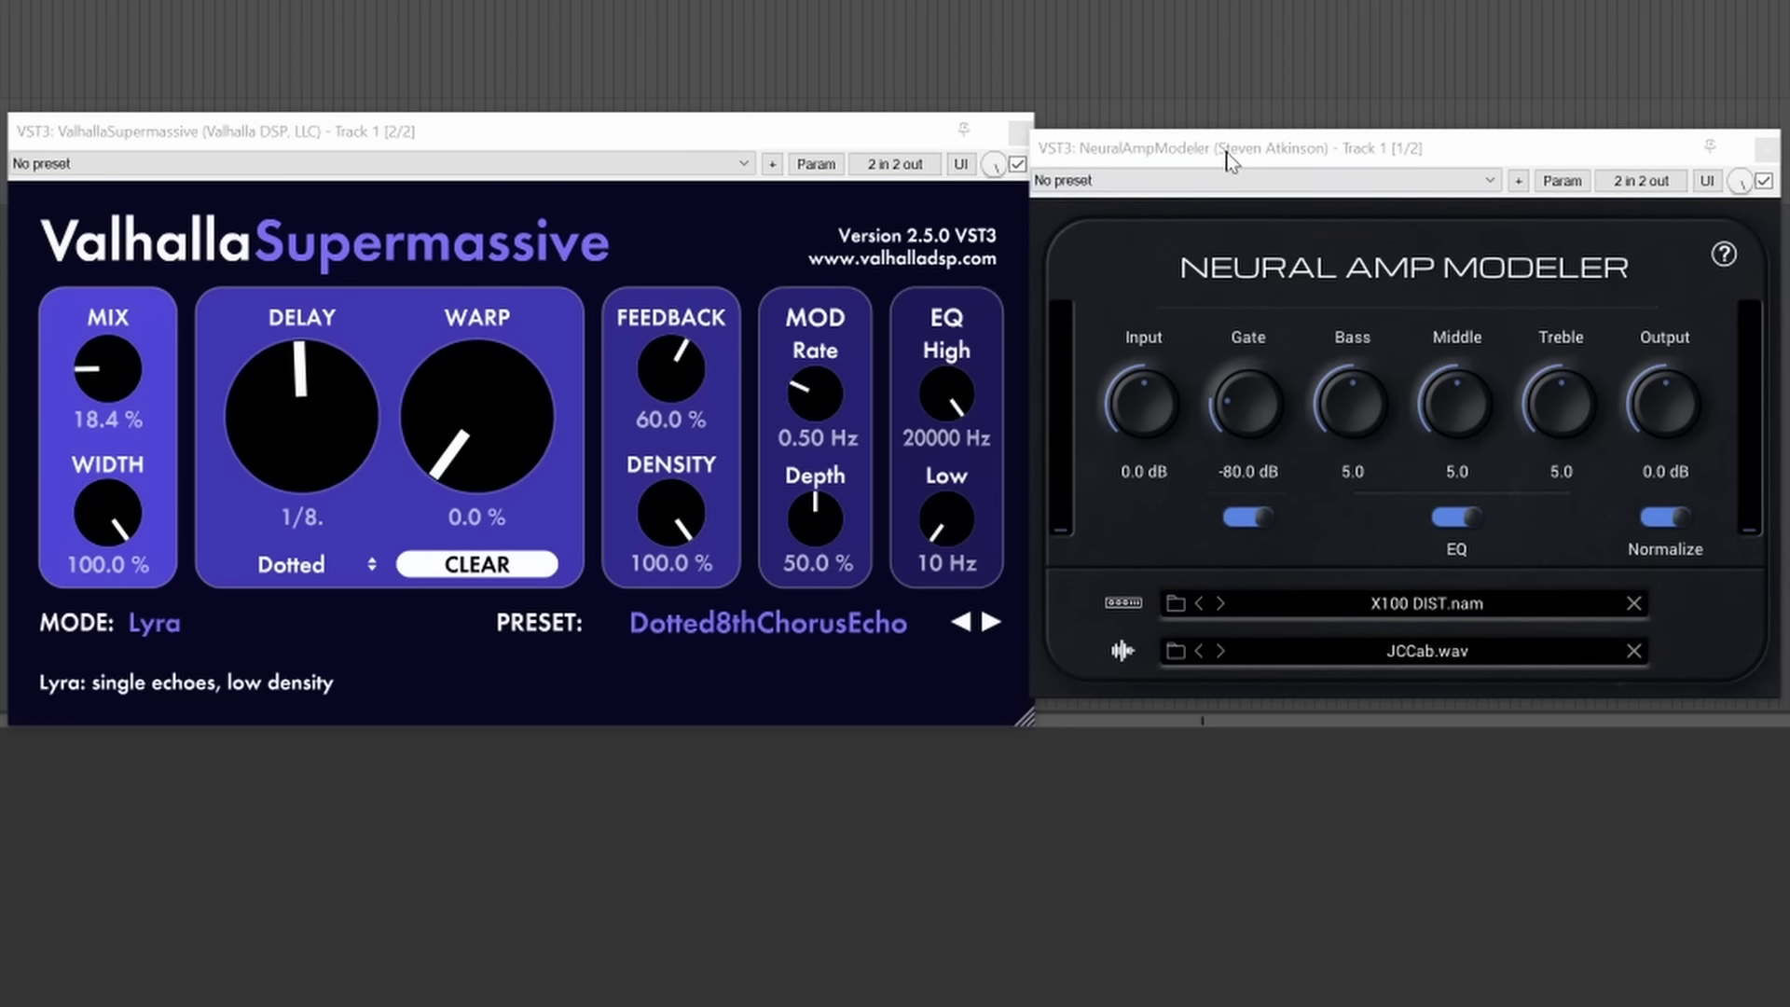
Advance the model past X100 EDGE to X100 CLN 2.nam and set Output to 9.8 dB.
left_click_drag(1227, 158, 1193, 148)
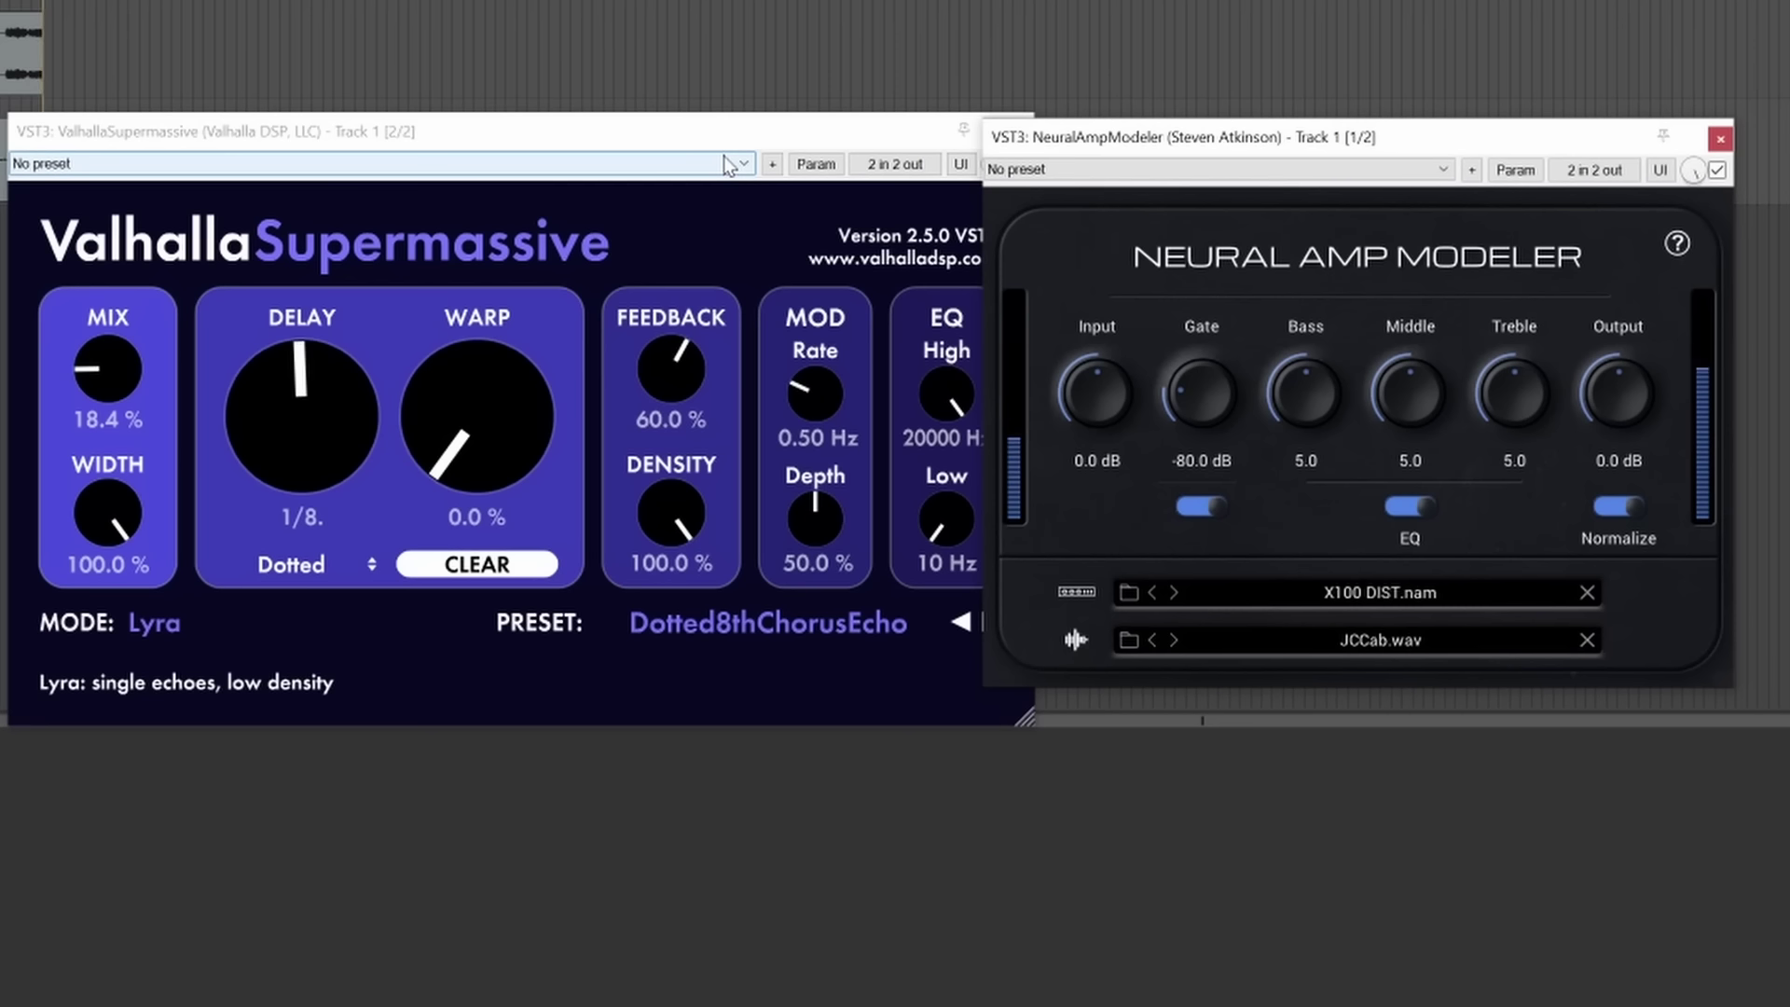
left_click(1174, 592)
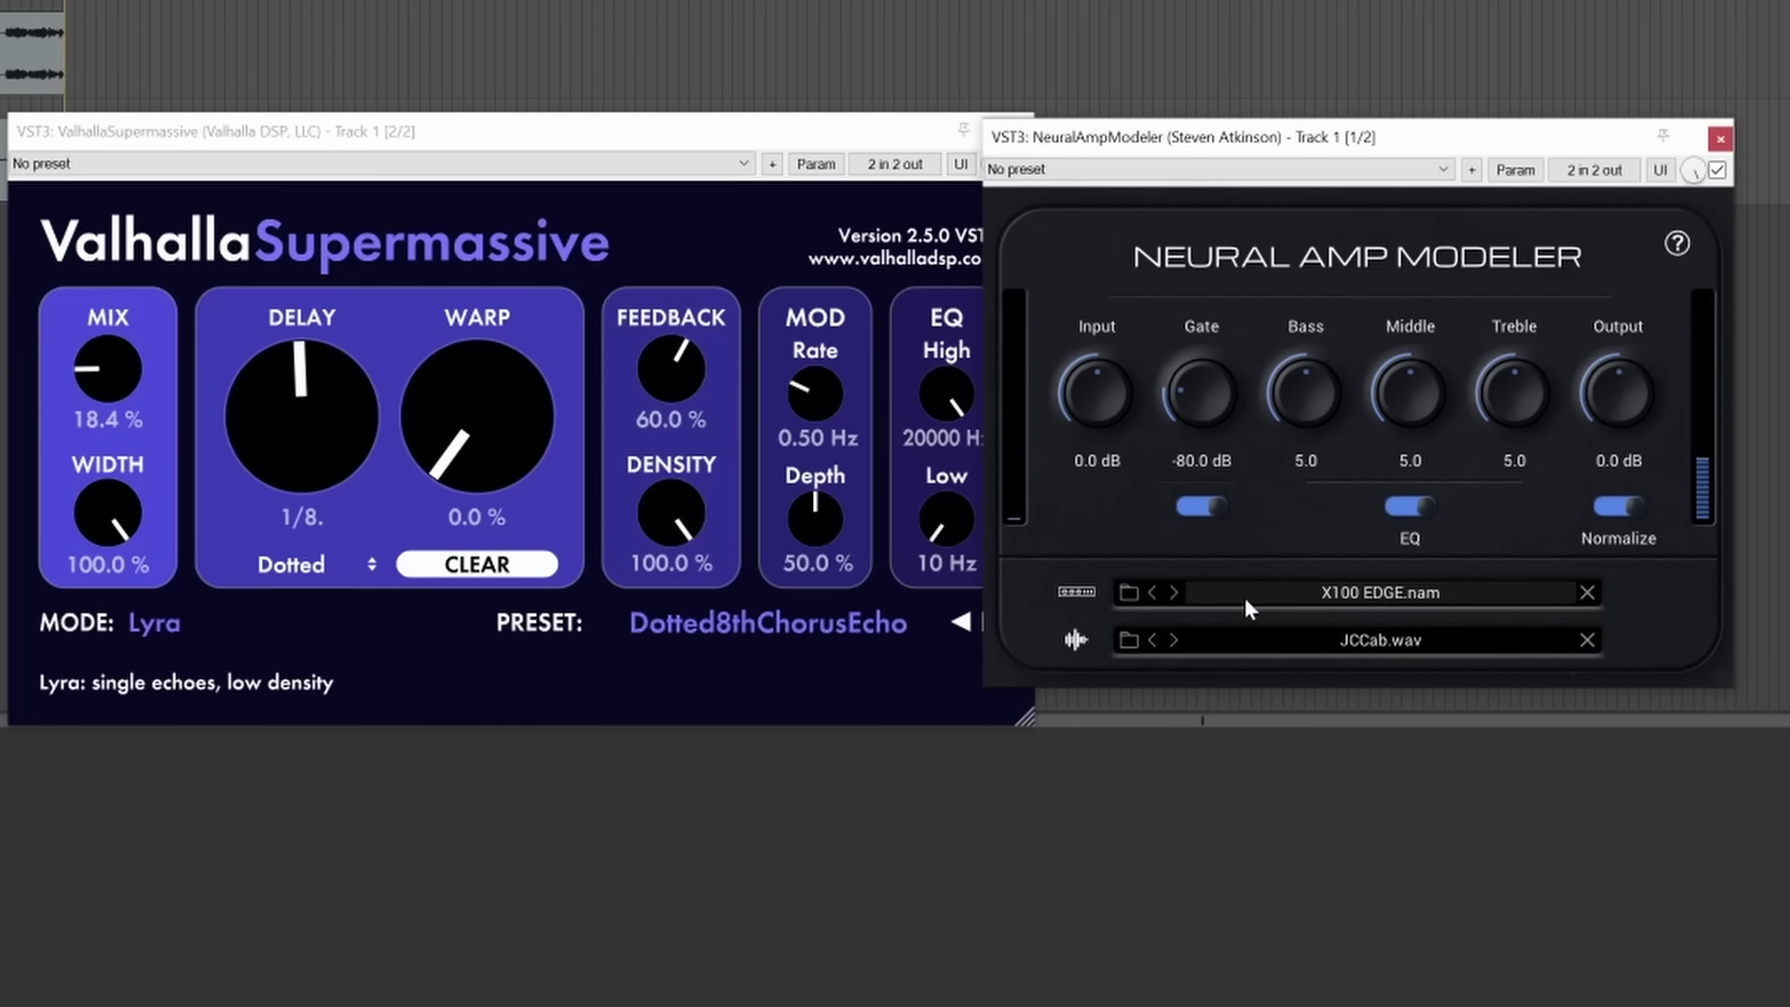
left_click(1178, 592)
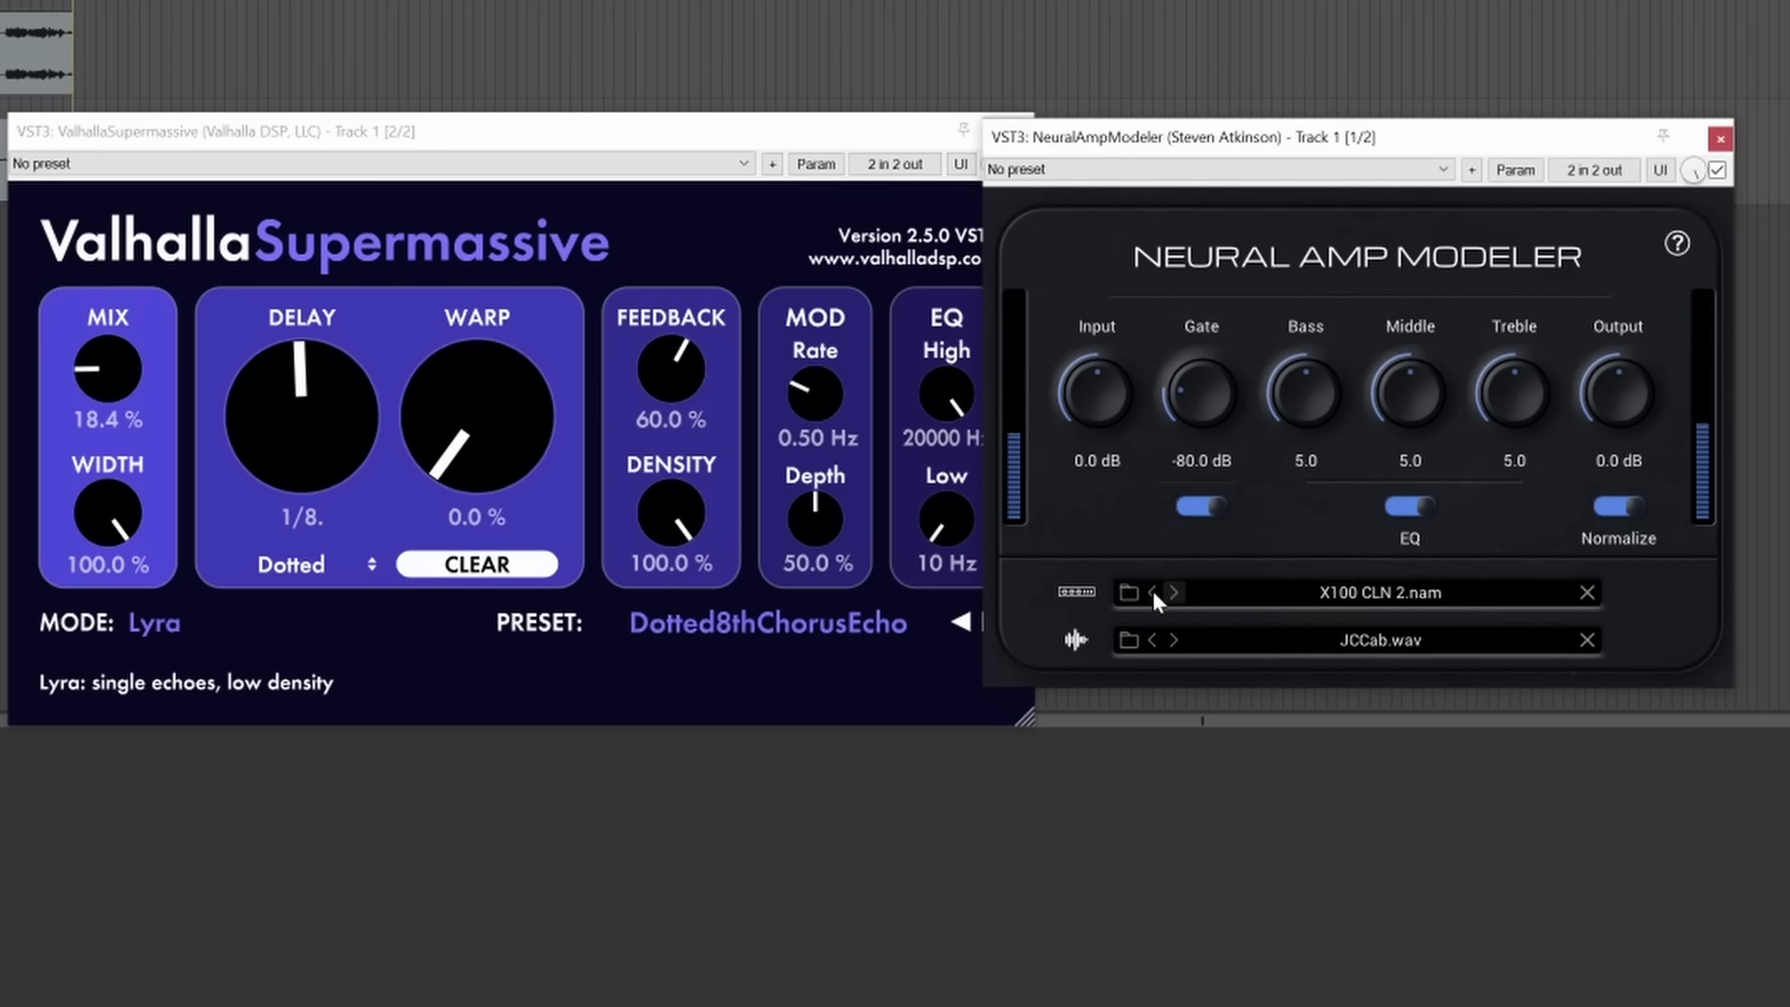
left_click_drag(1595, 387, 1584, 391)
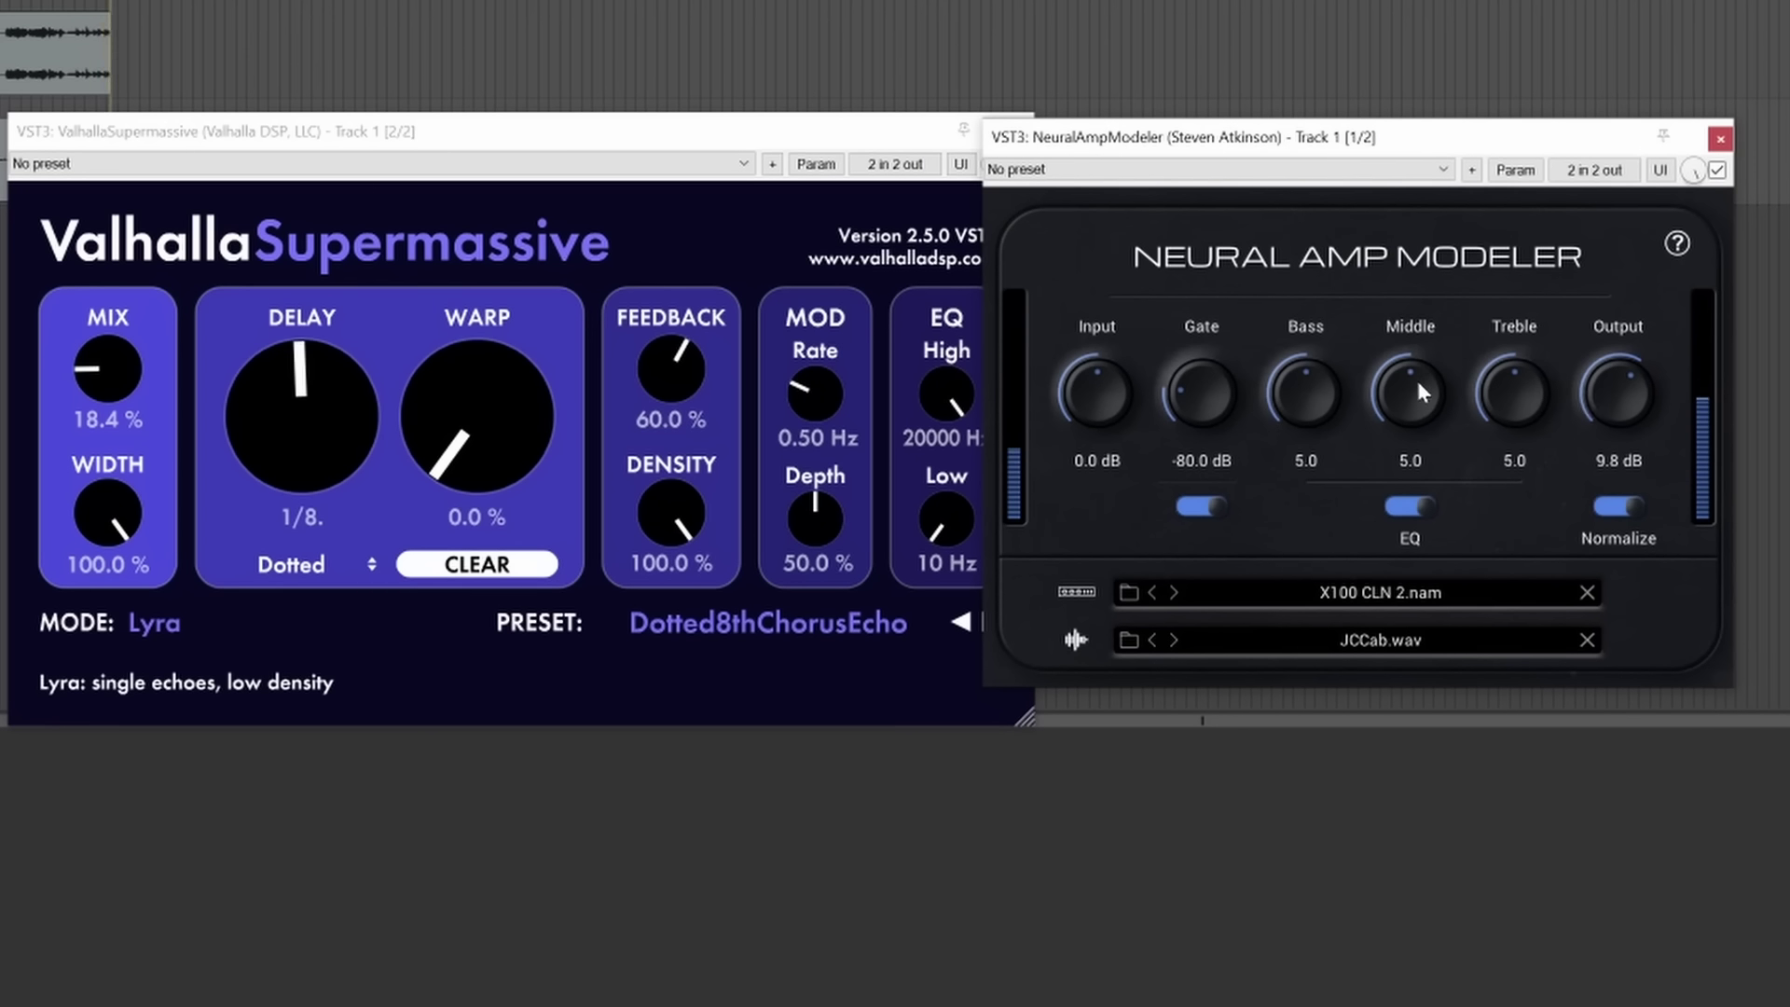
Load DirtyShirleyMini crunch G6 PreQ, set Output to -2.1 dB and Supermassive mix to 13.6%.
left_click(1129, 592)
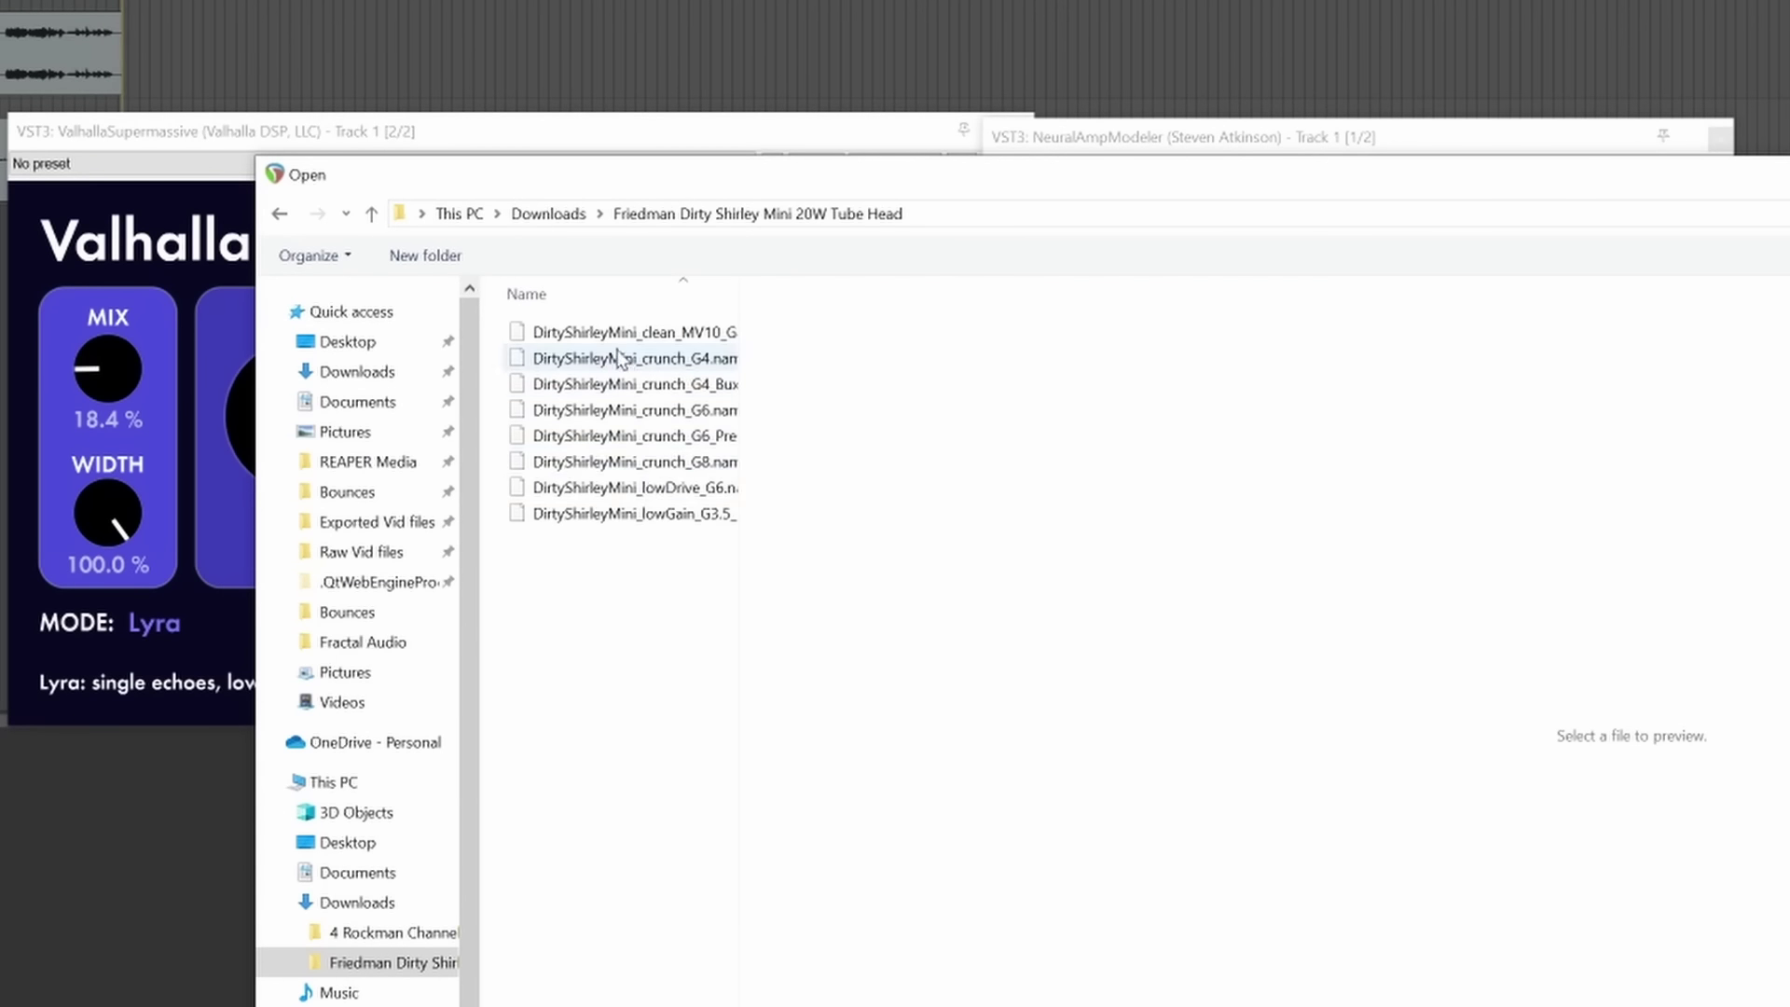
left_click(620, 343)
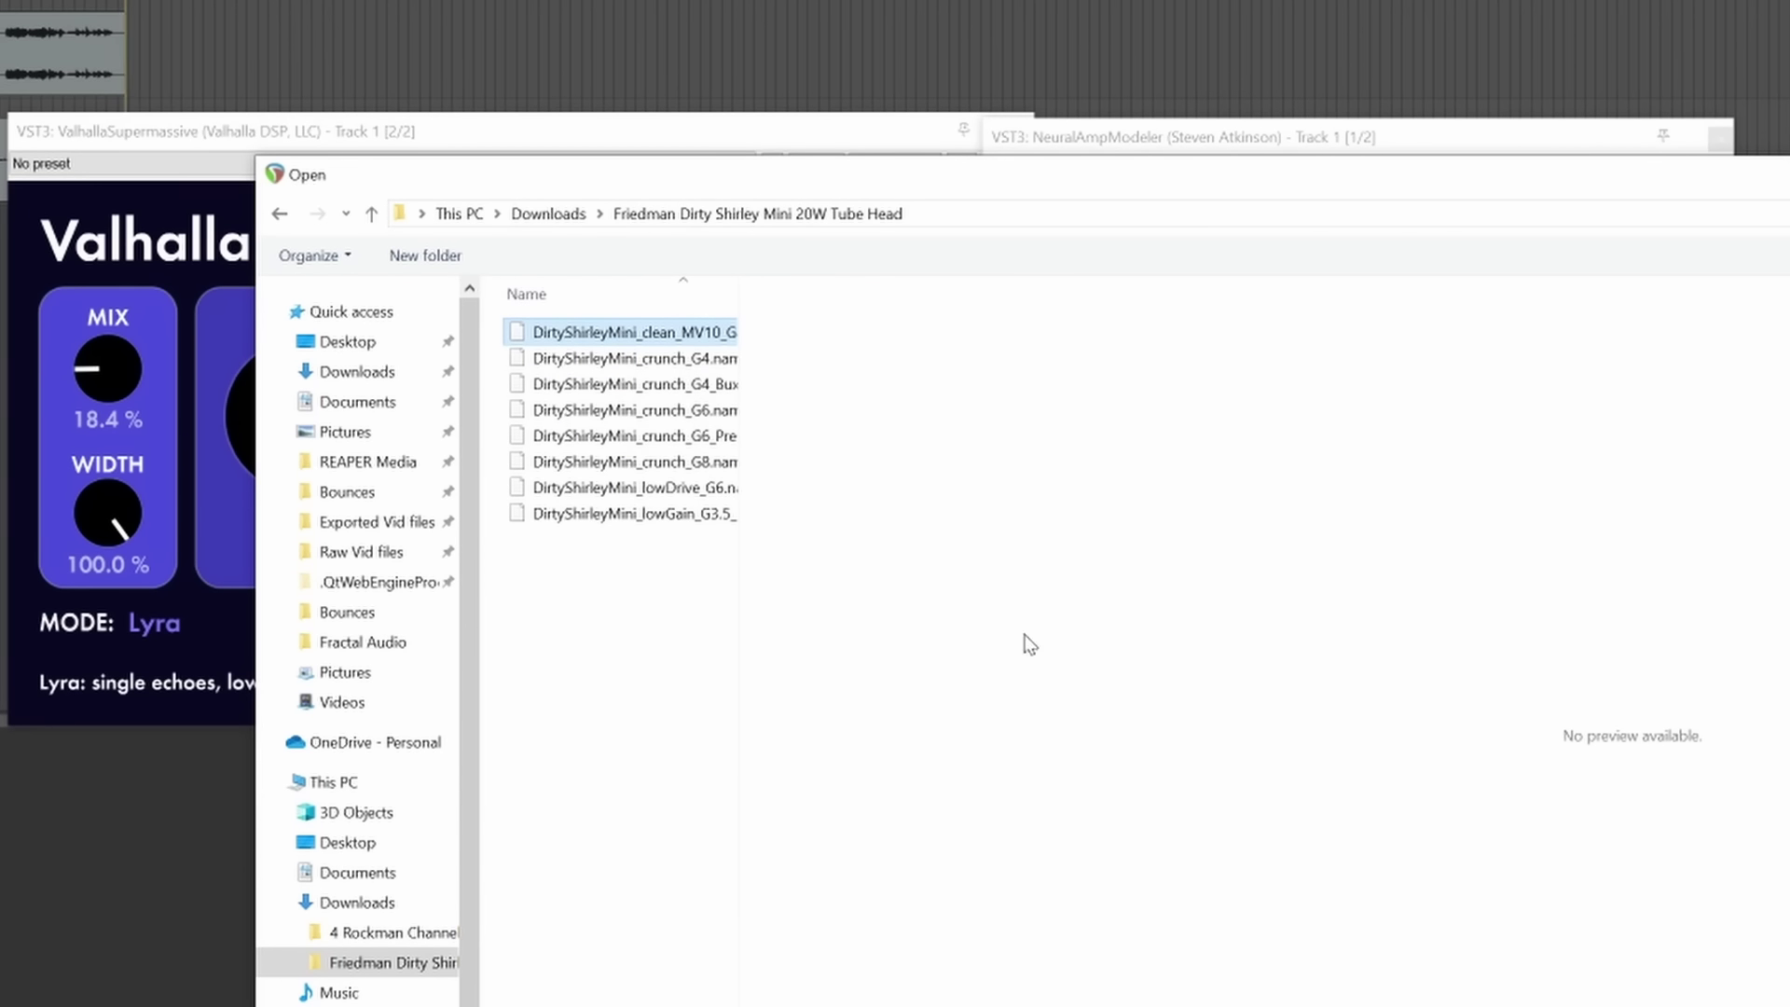
double_click(629, 331)
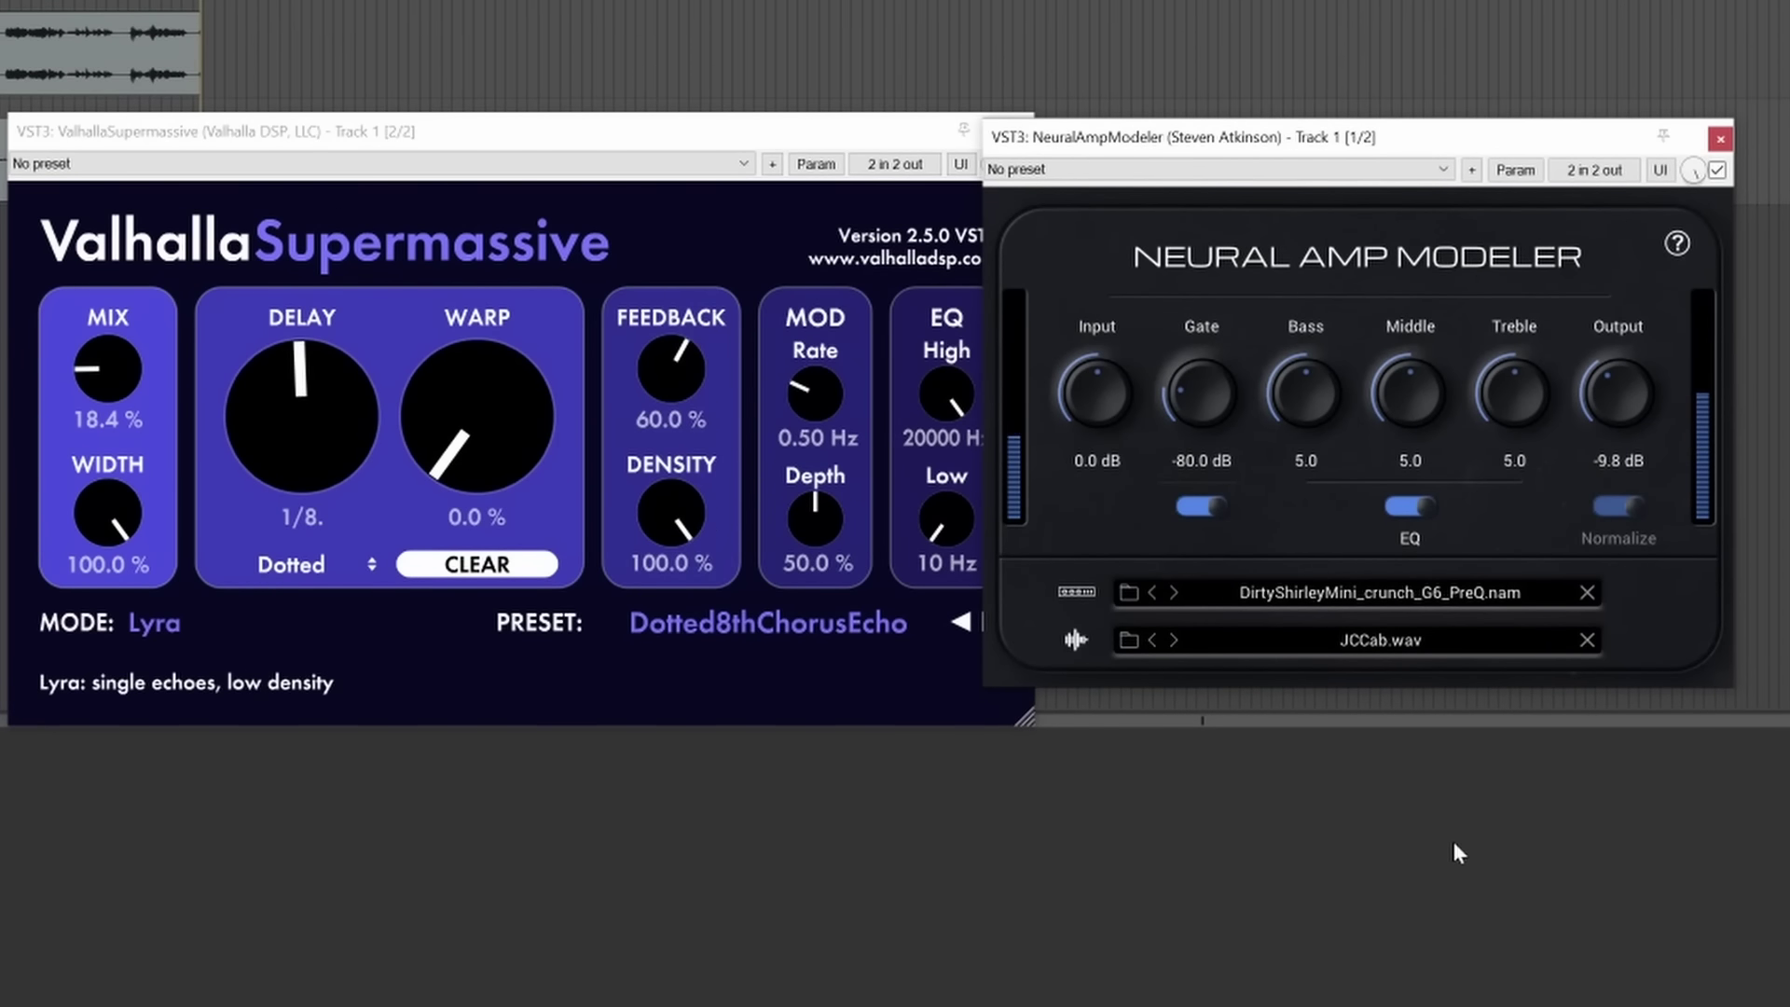
left_click_drag(1605, 428, 1606, 399)
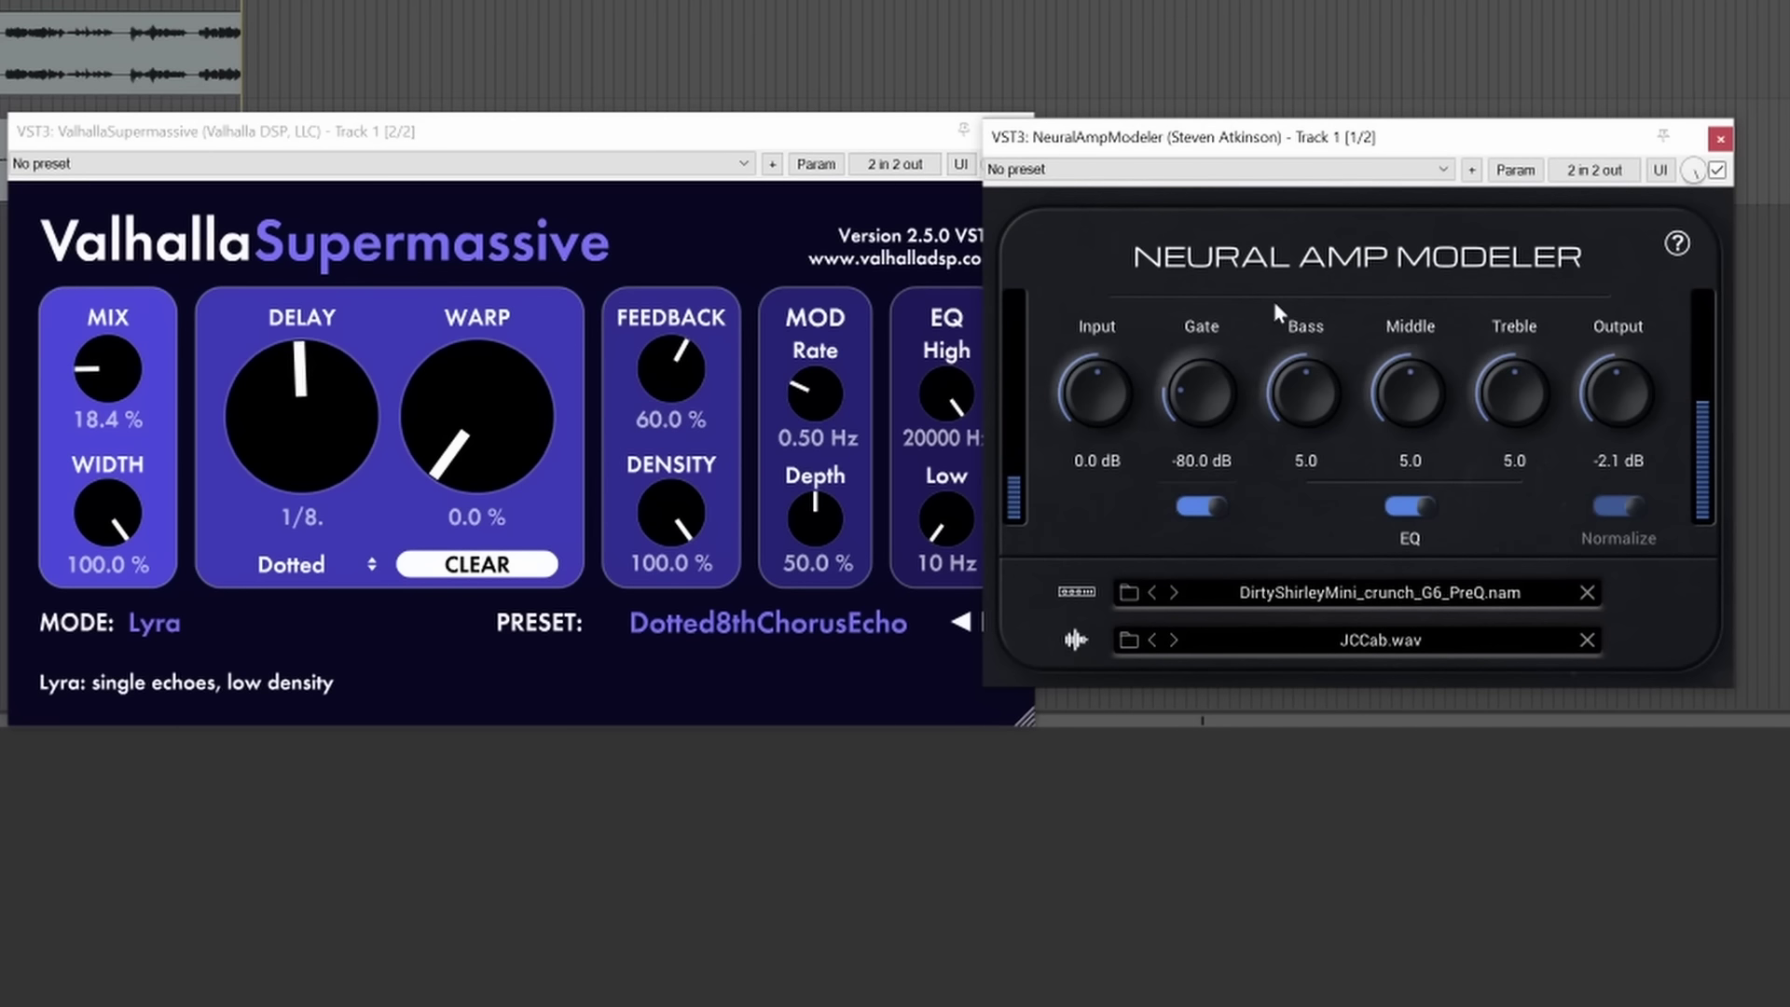
left_click_drag(85, 366, 78, 387)
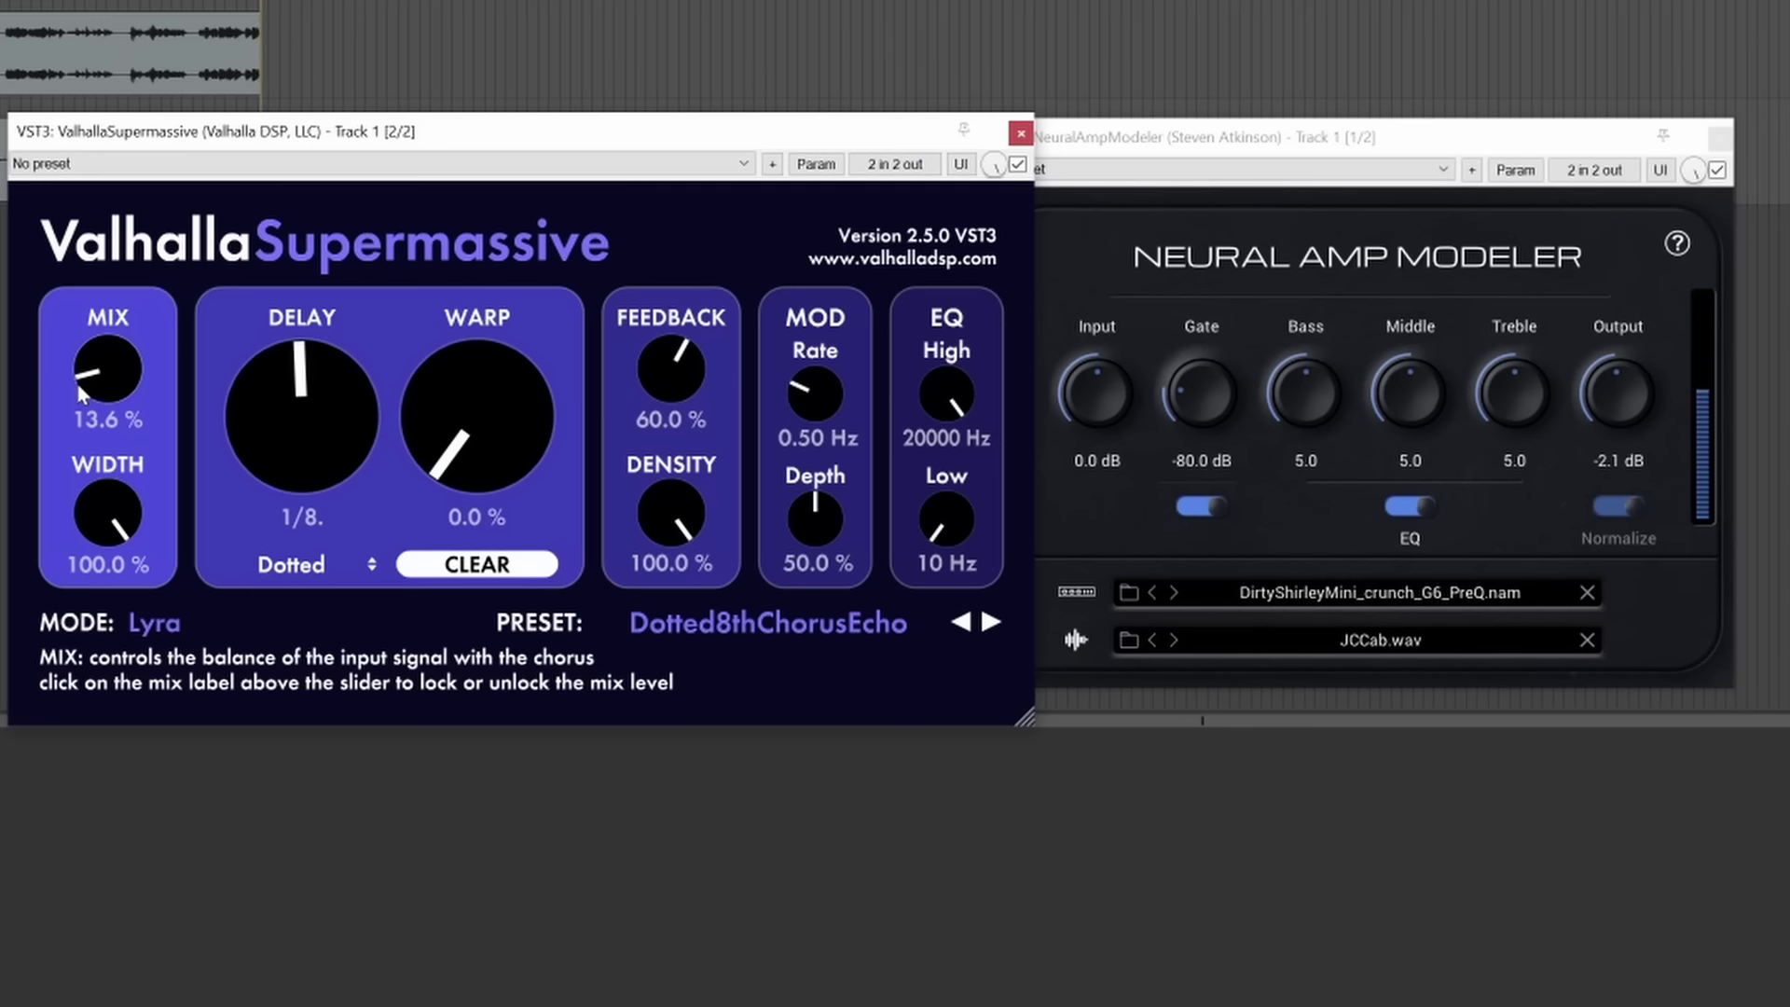
Cycle through crunch G8, lowDrive G6, lowGain G3.5 and clean MV10 G4, ending on crunch G4 at 0.6 dB.
left_click(1175, 593)
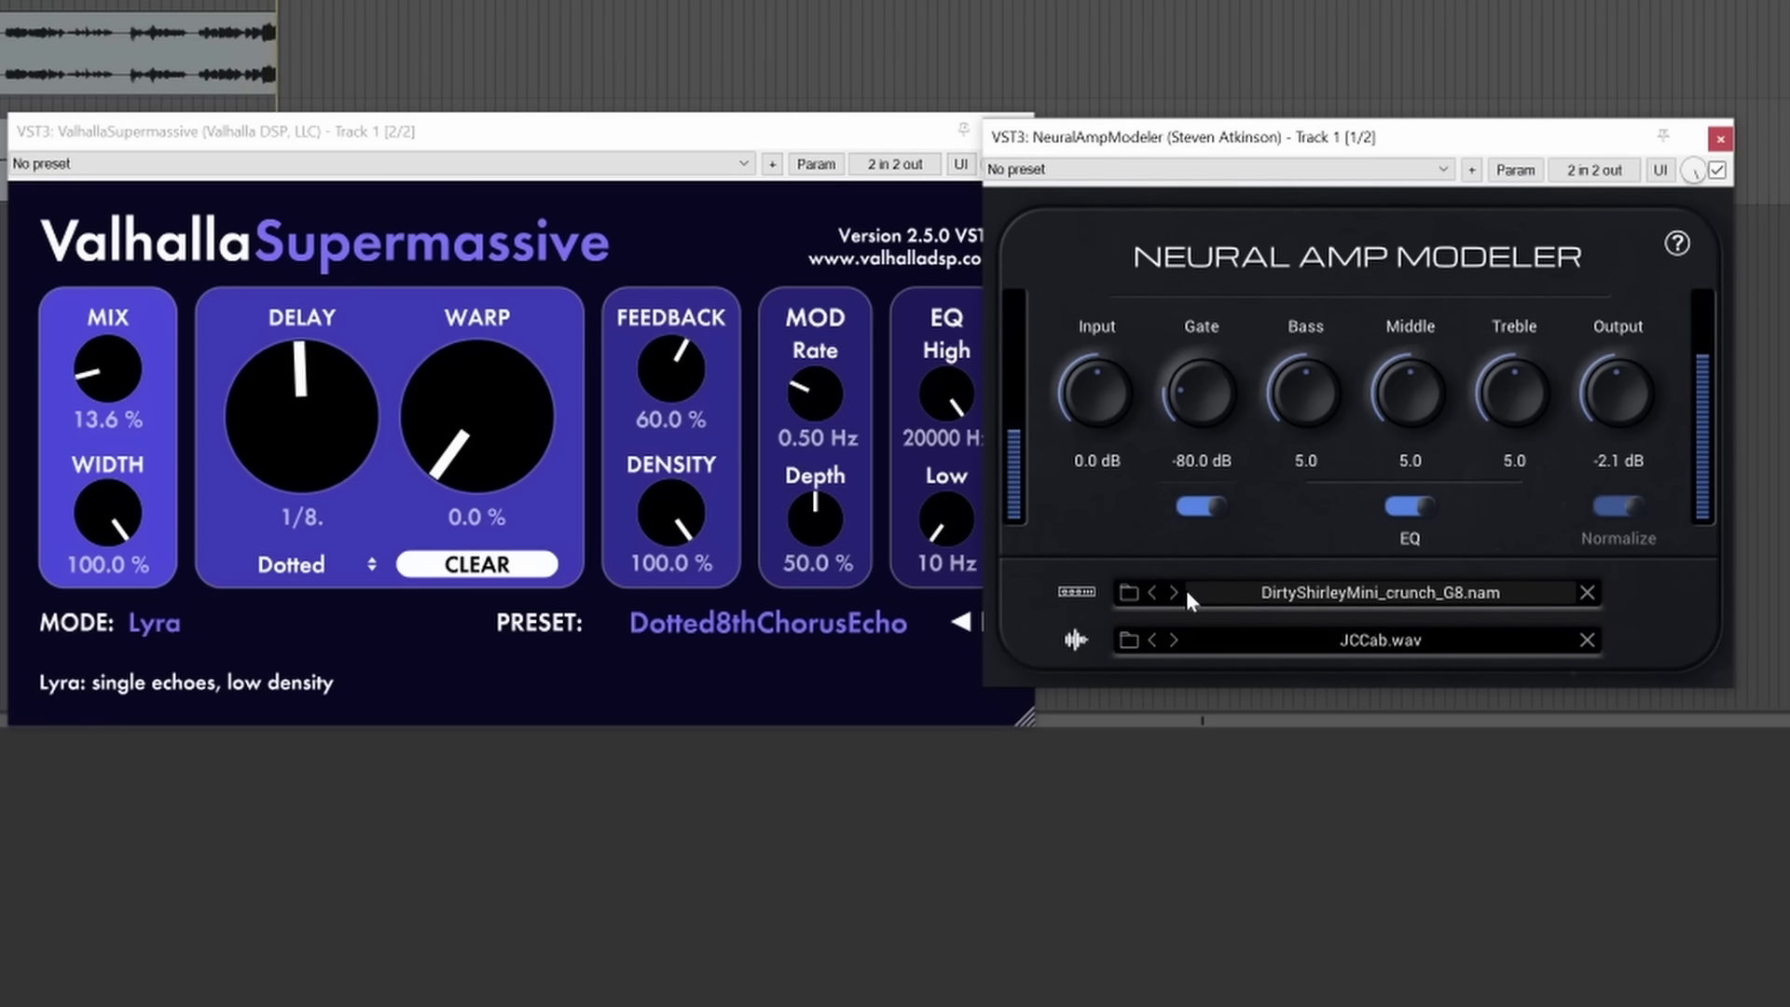
left_click(1174, 591)
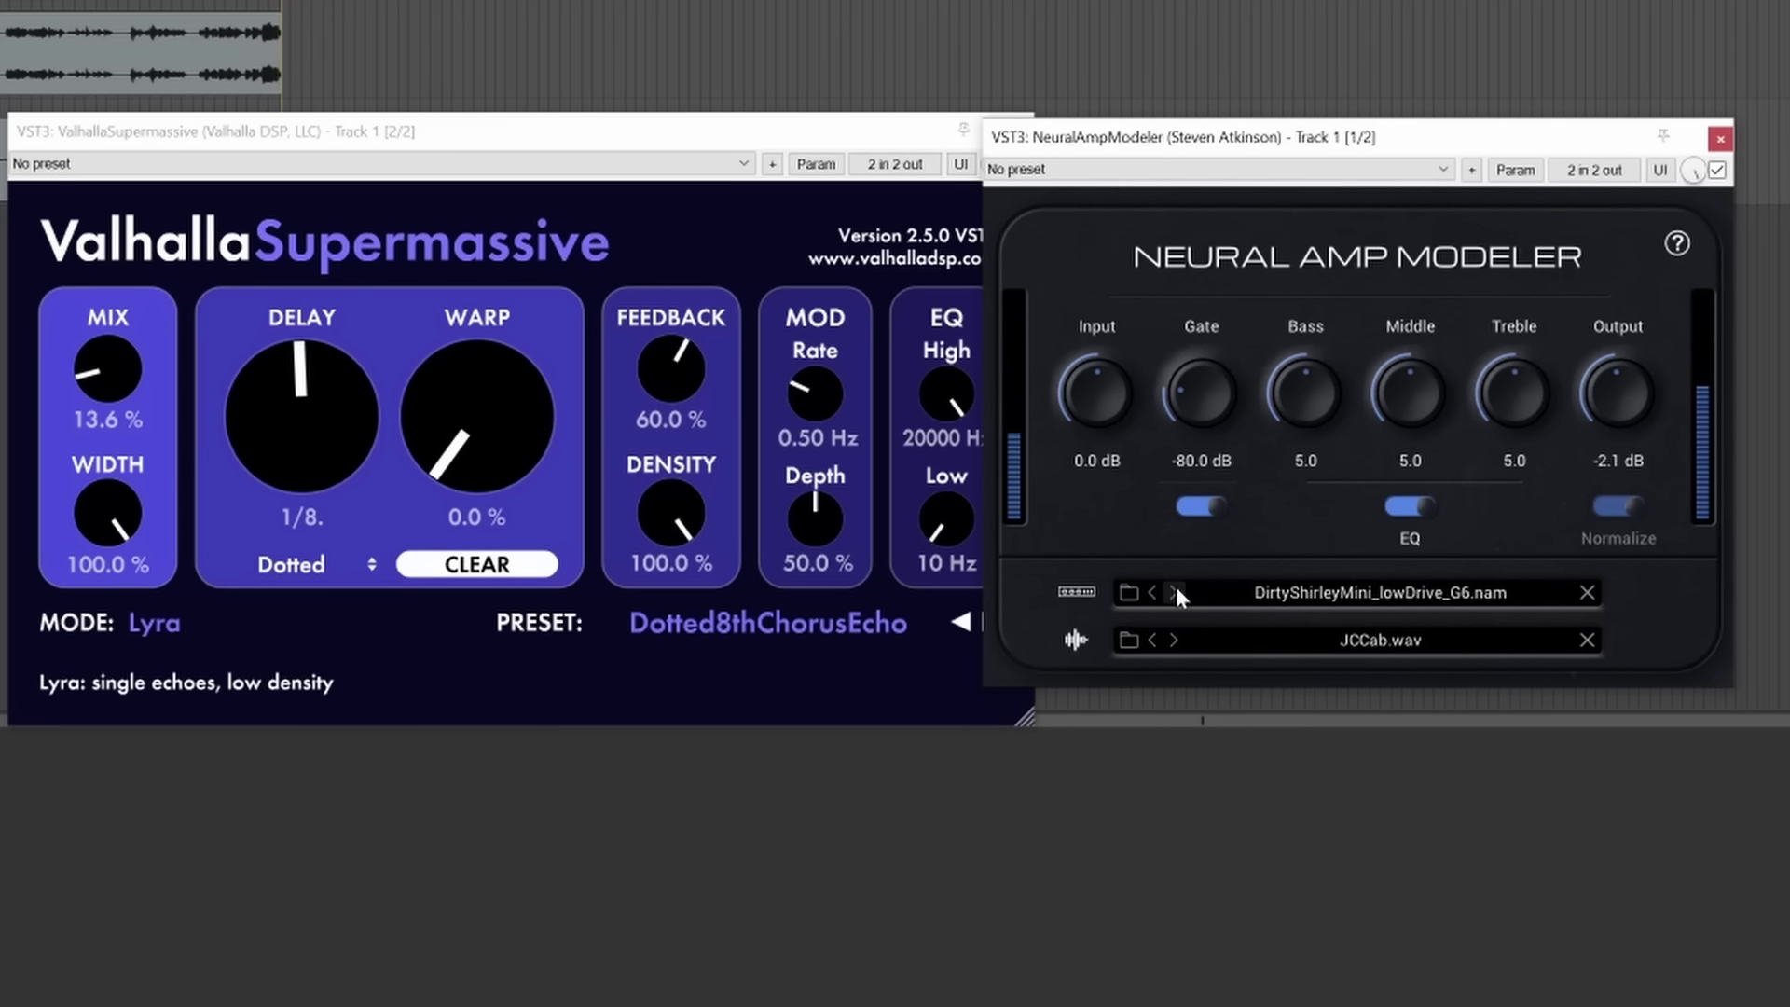
left_click(1173, 593)
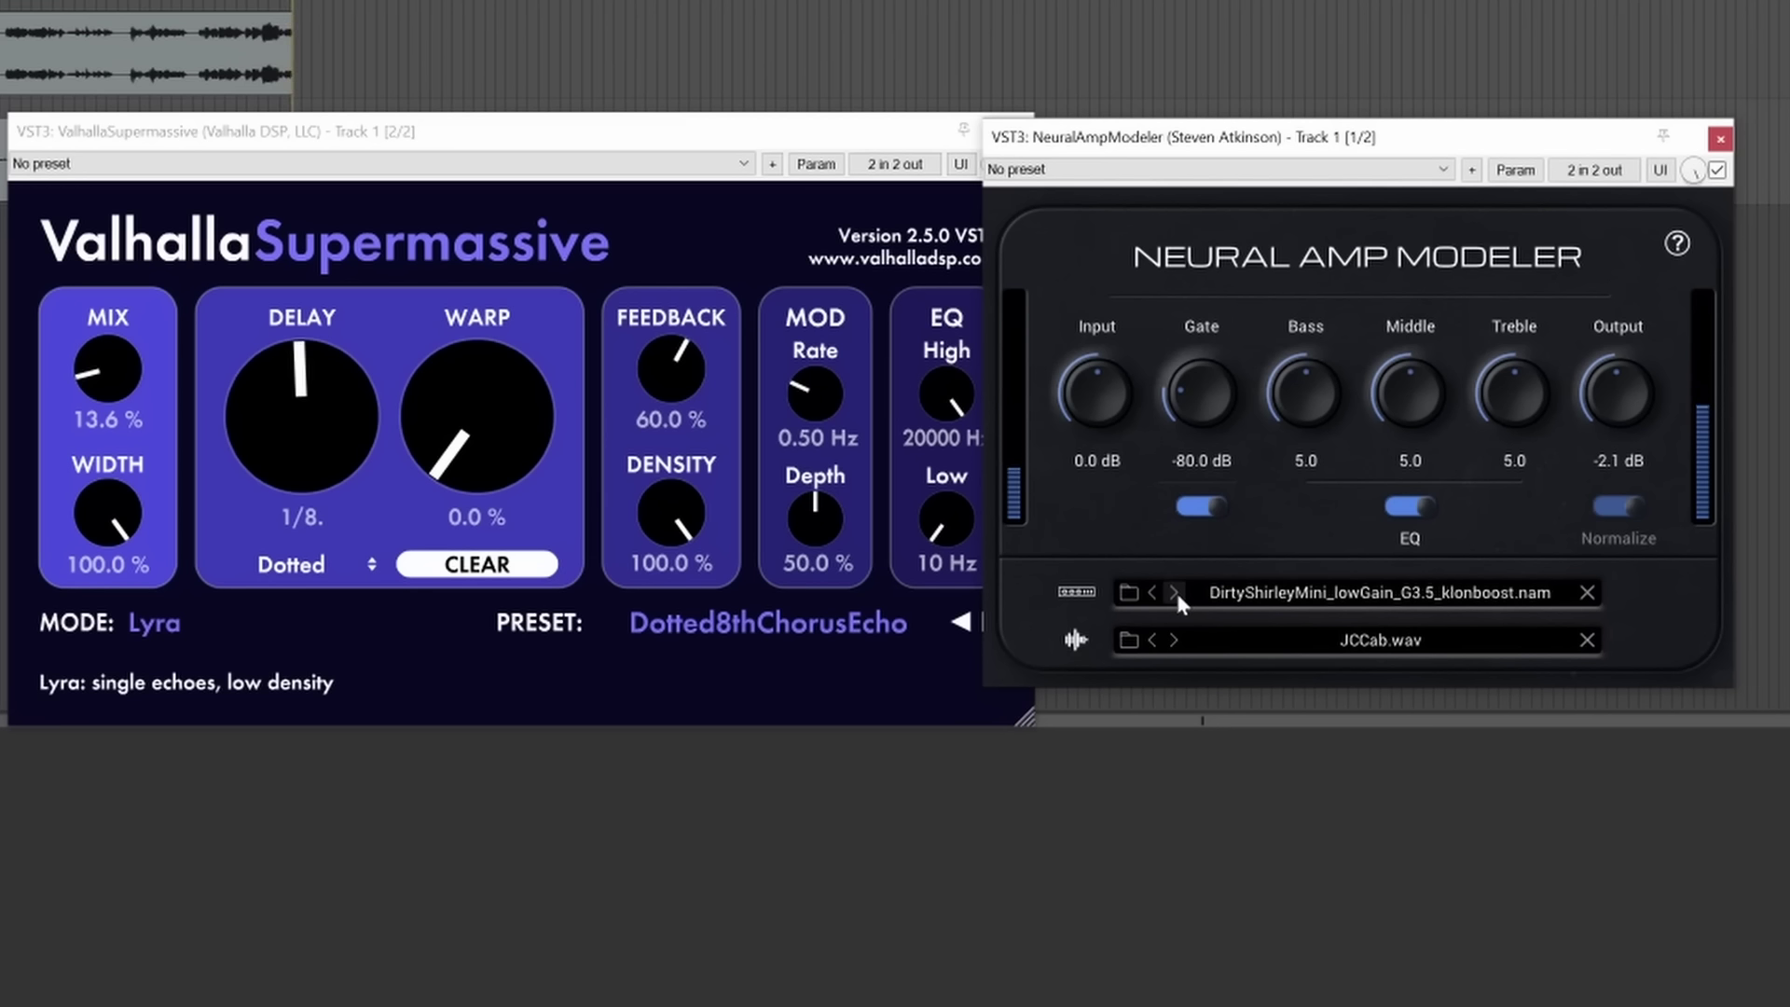
left_click(1176, 594)
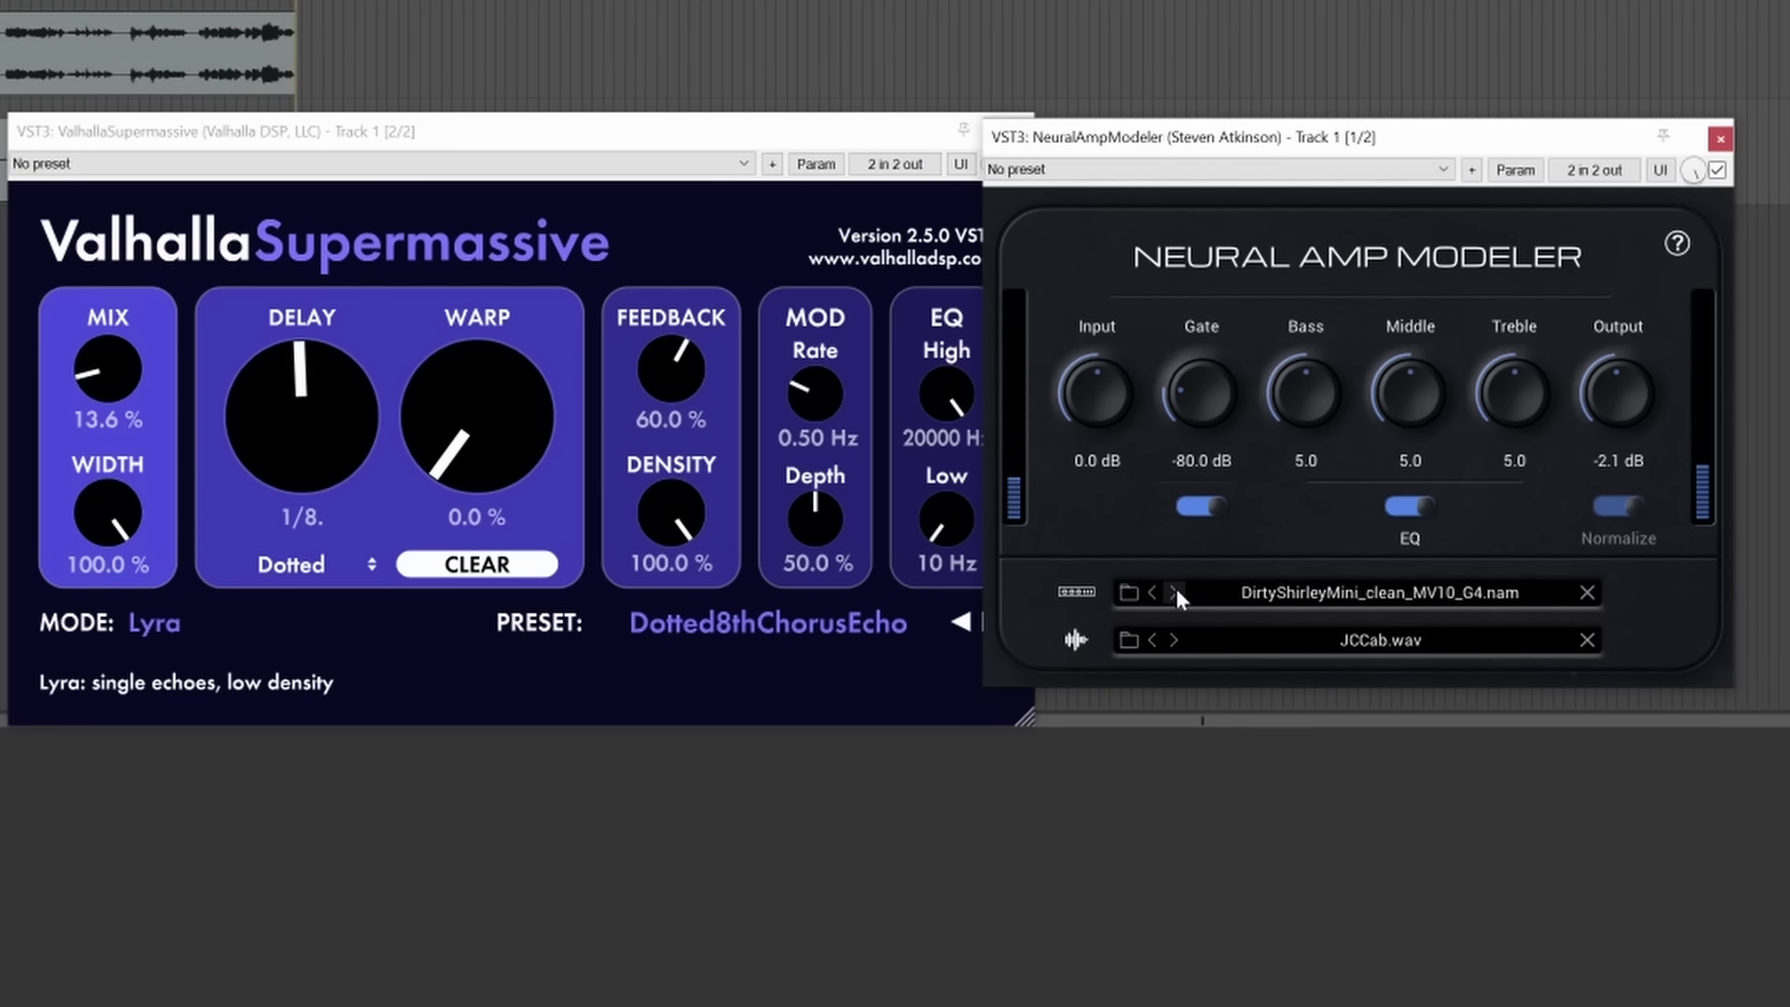
left_click_drag(1615, 377, 1616, 322)
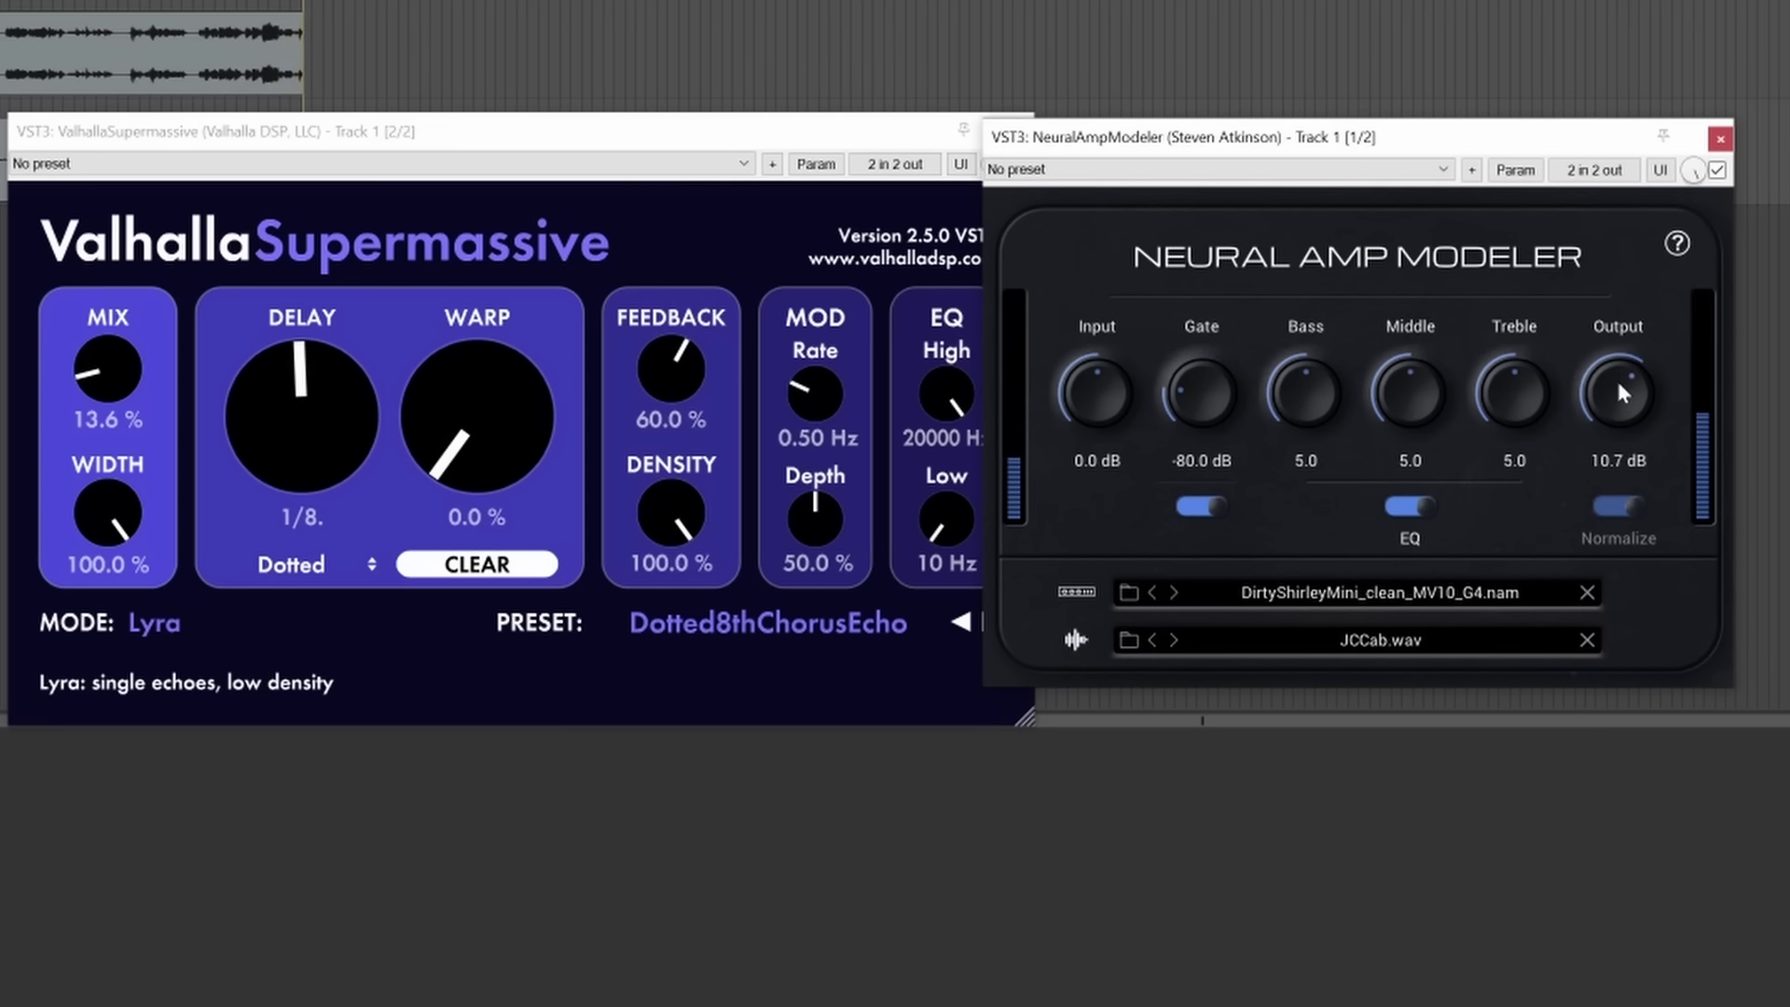
left_click(1175, 591)
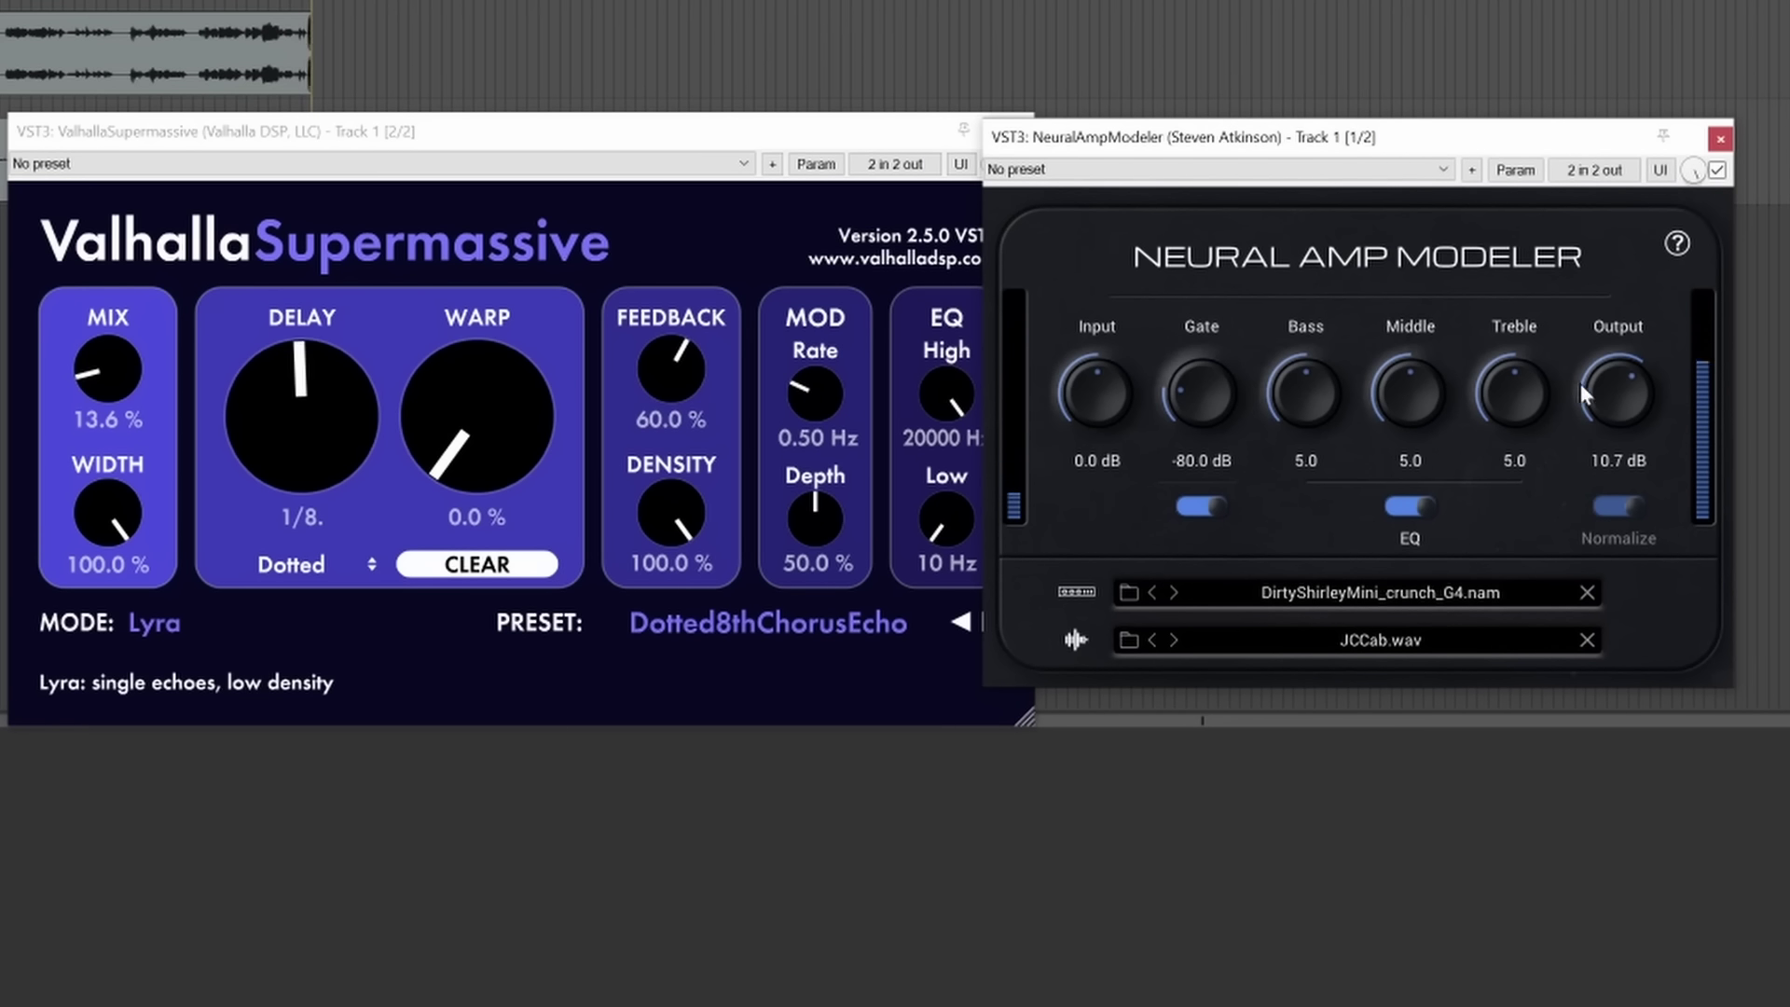
left_click_drag(1605, 339, 1601, 379)
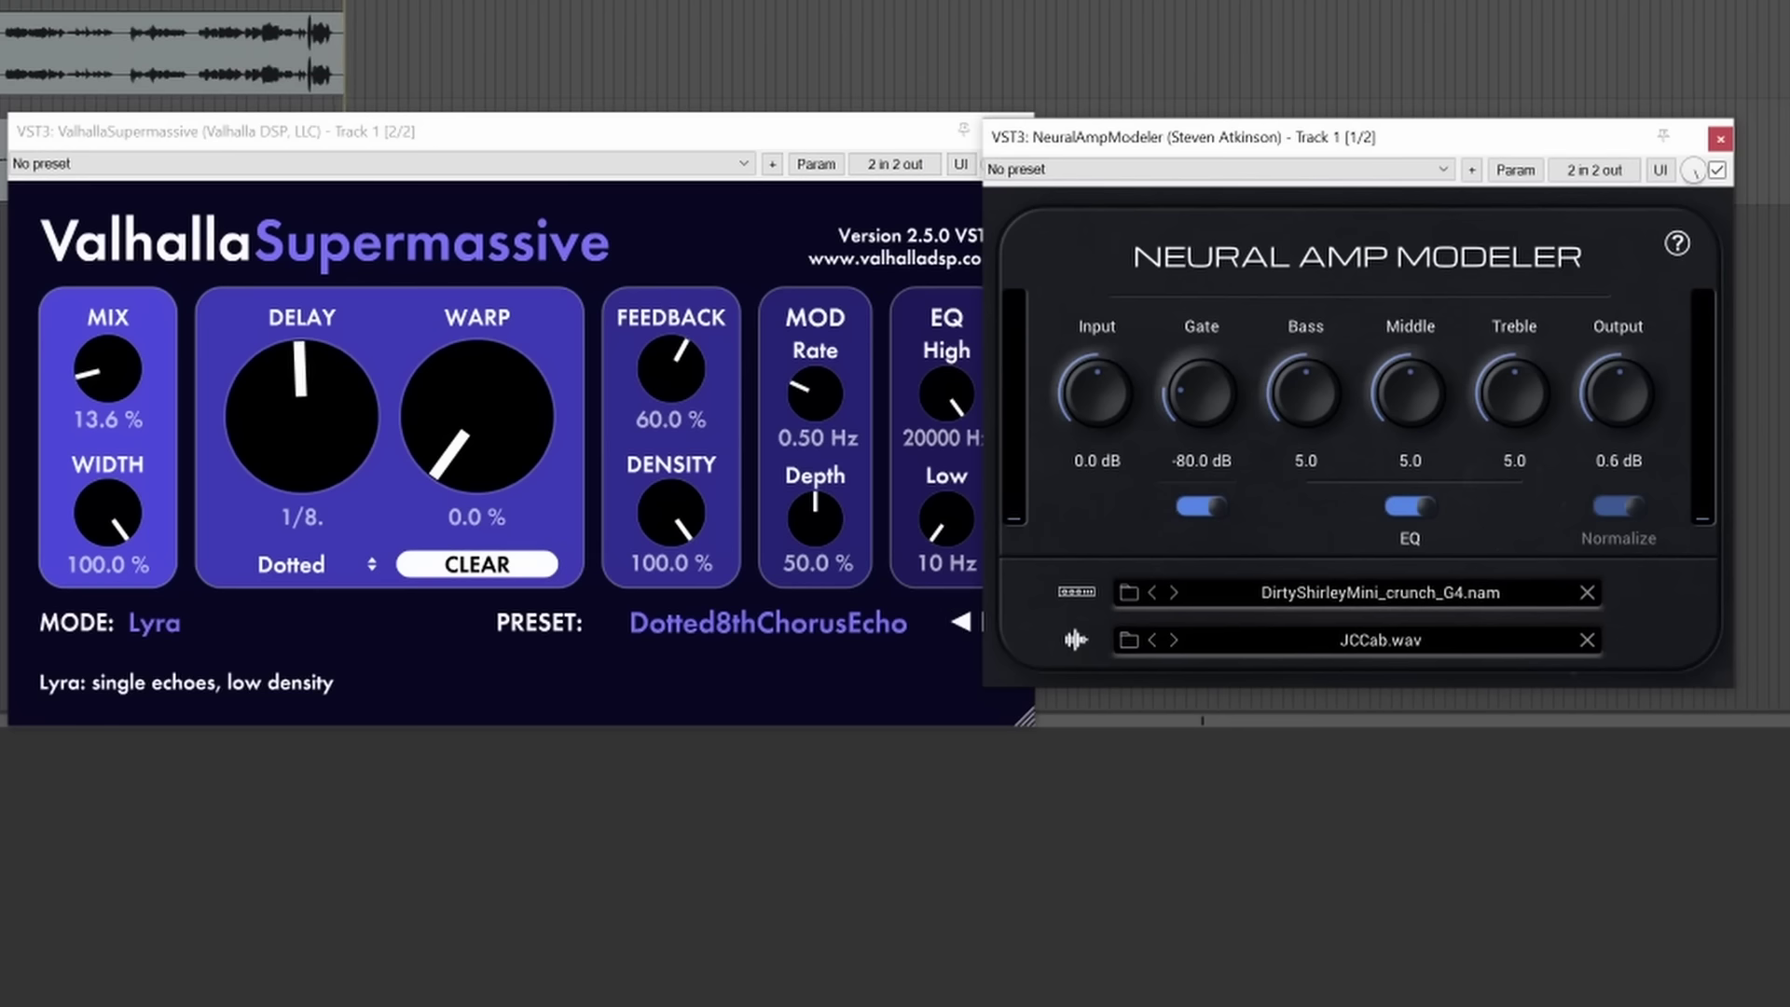
Bypass Valhalla and NAM, then add VST3: Tonocracy (TMT) with its Classic Plexi preset.
key("b")
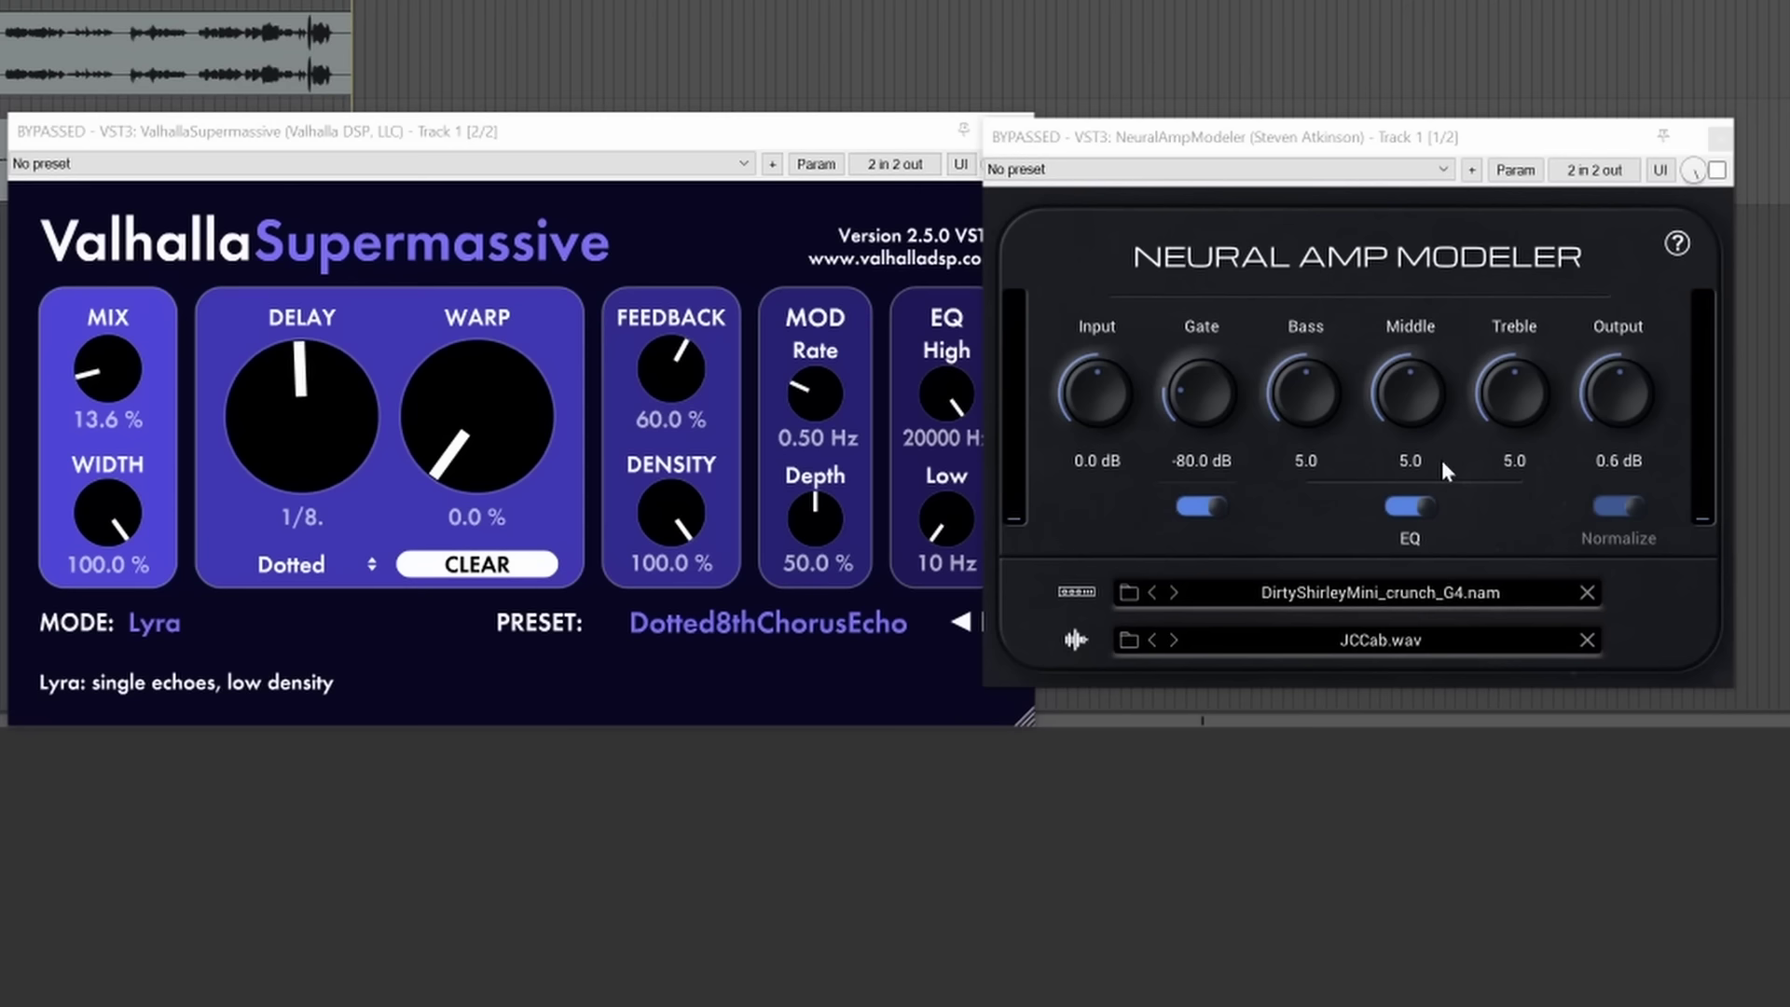
double_click(53, 753)
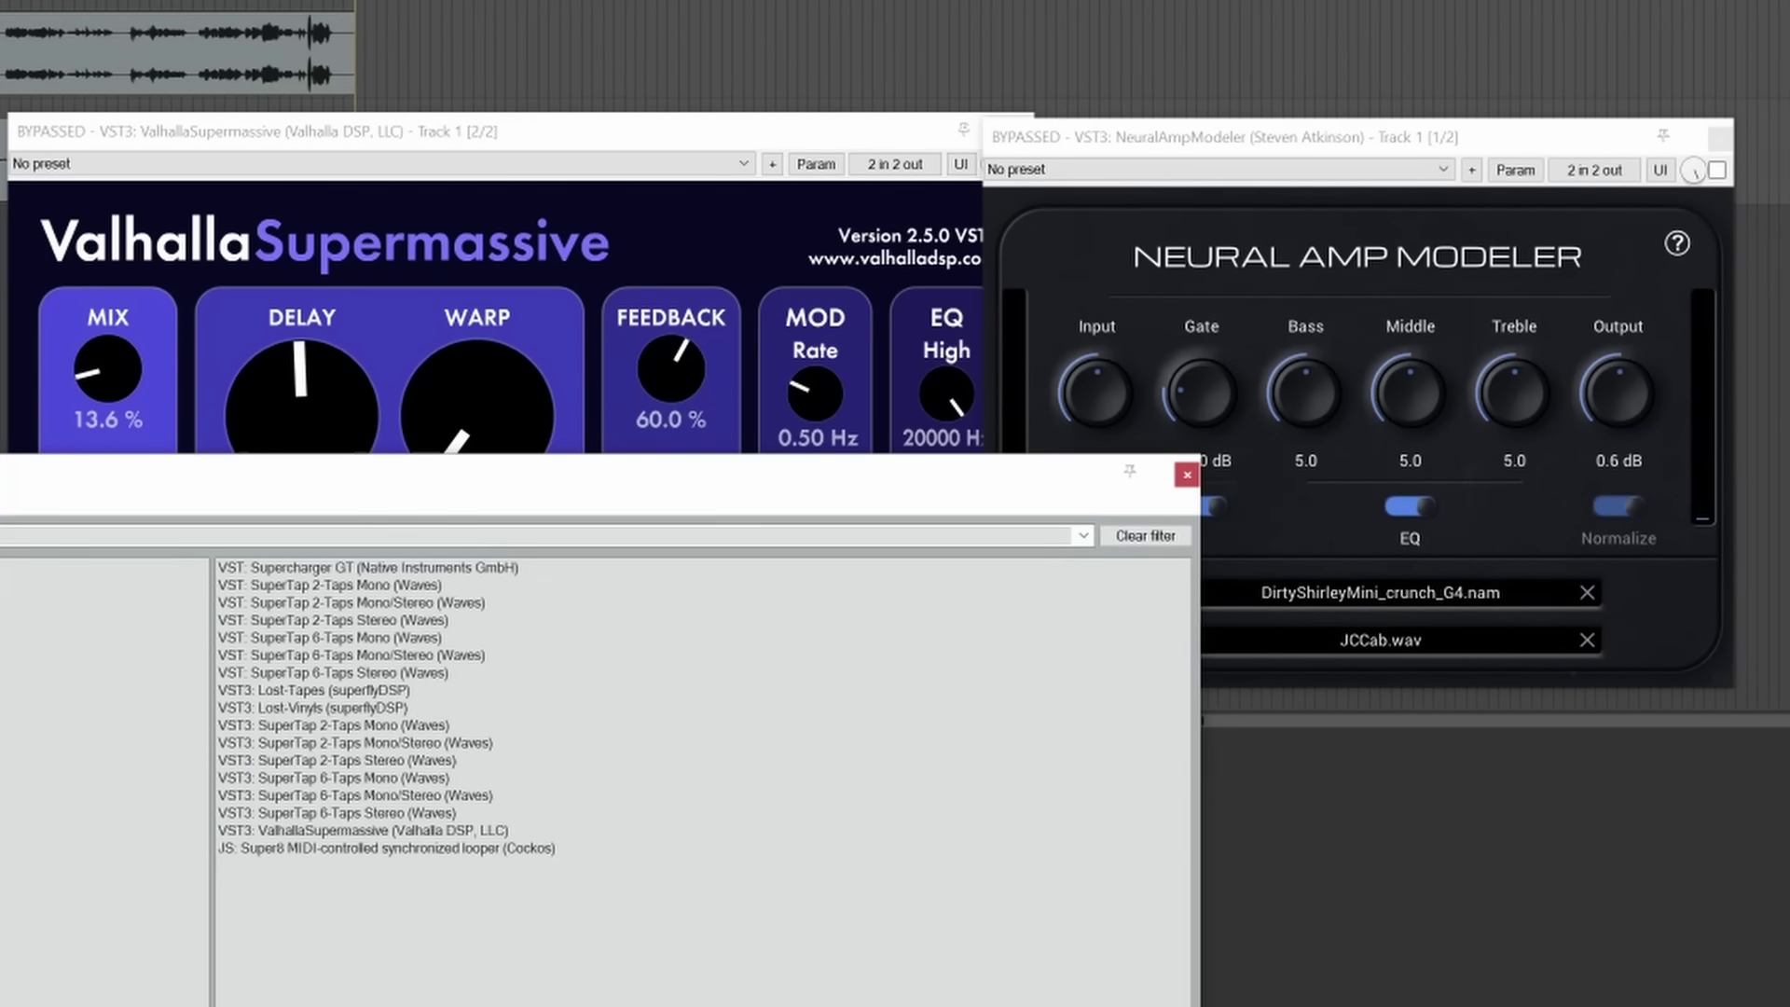
type("tonocracy")
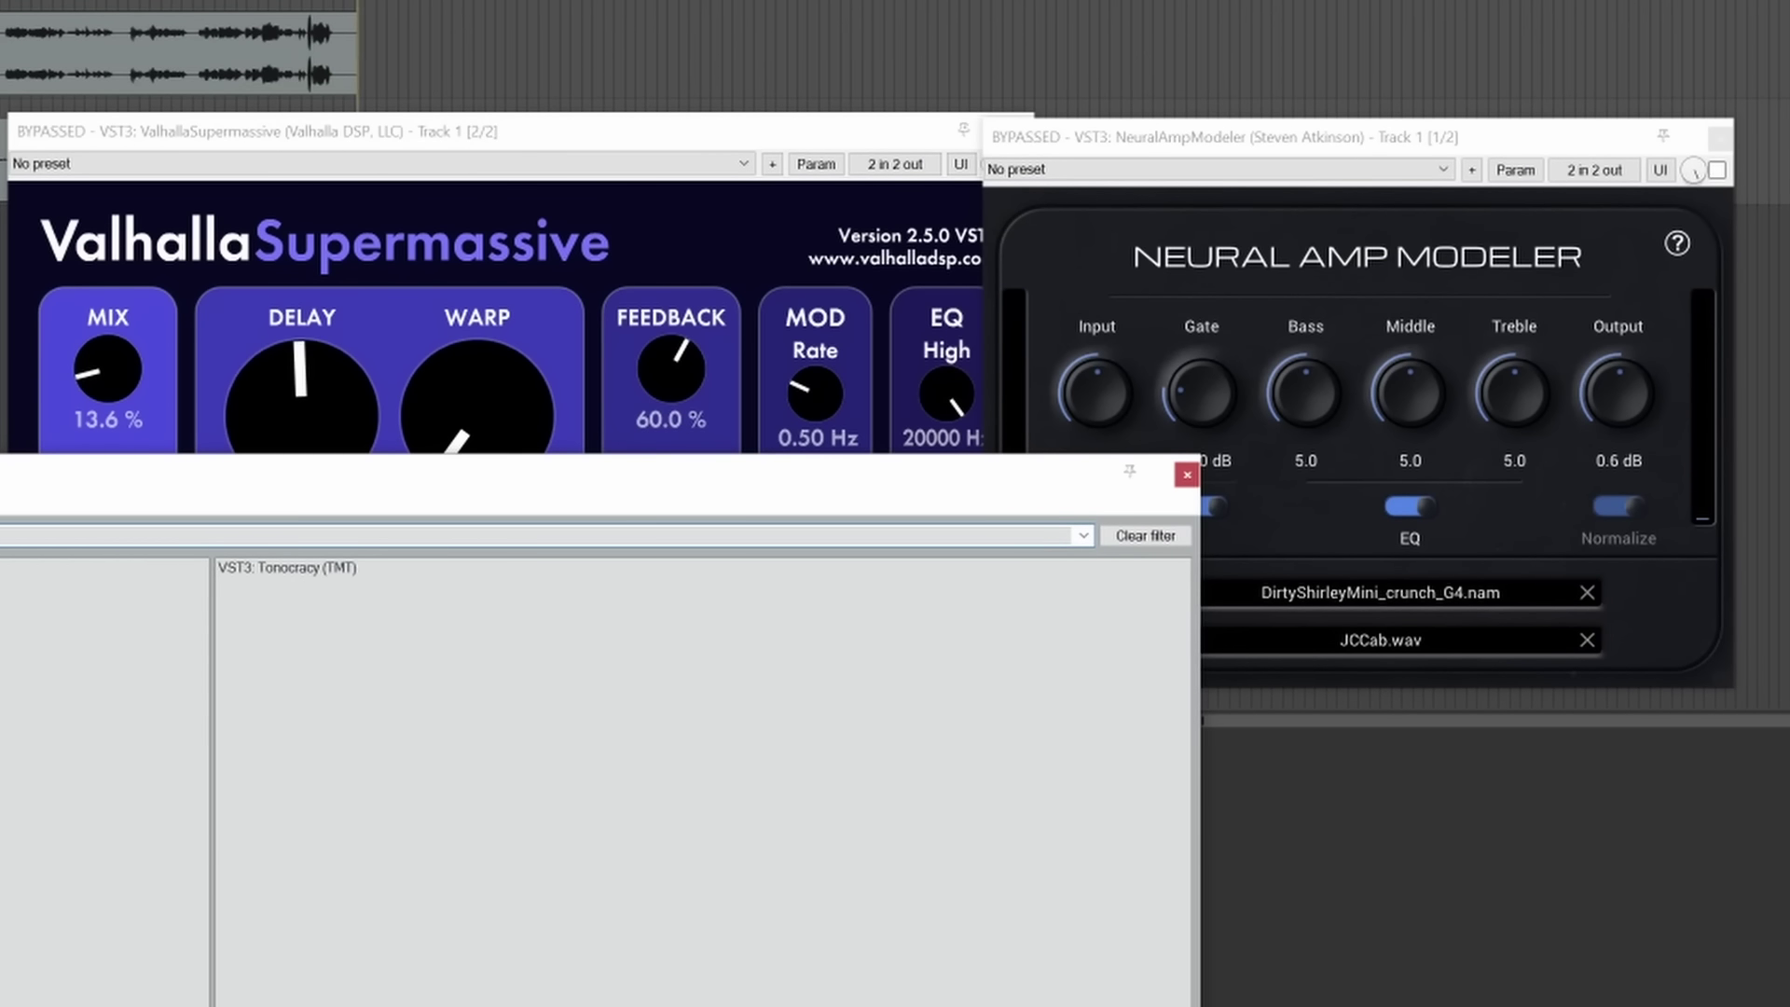
double_click(334, 576)
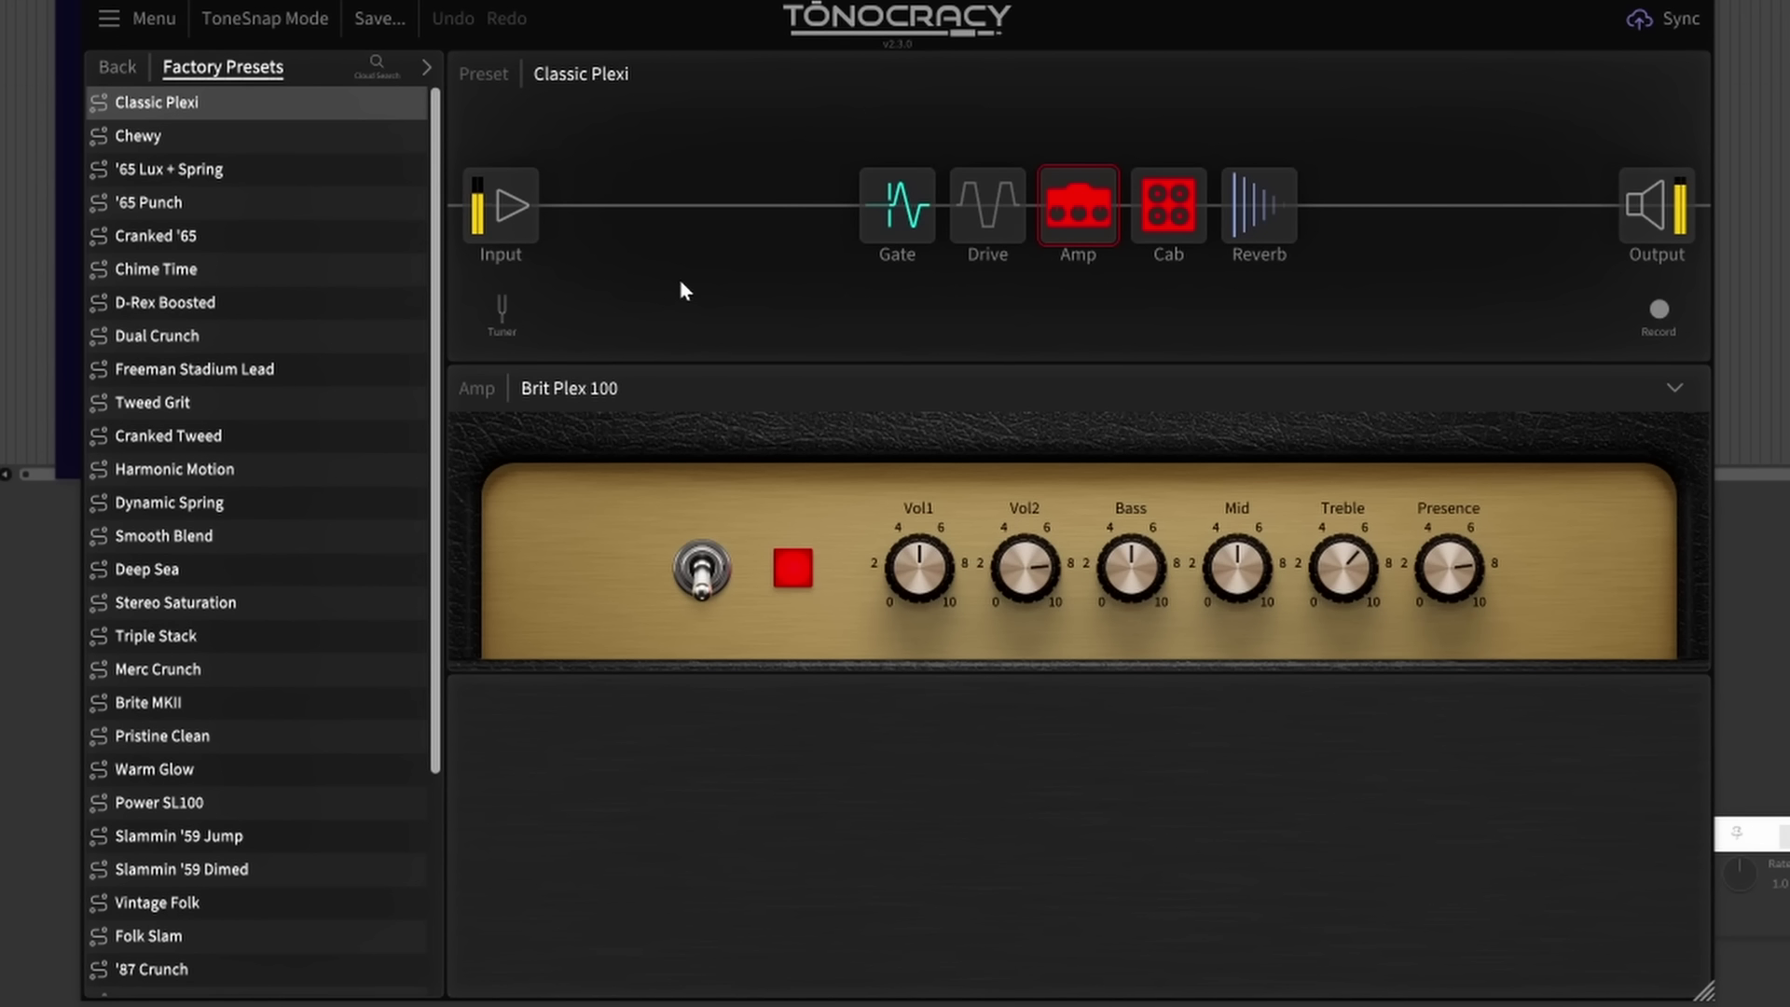
Choose Supreme Drive in the Drive block and switch it on.
left_click(988, 208)
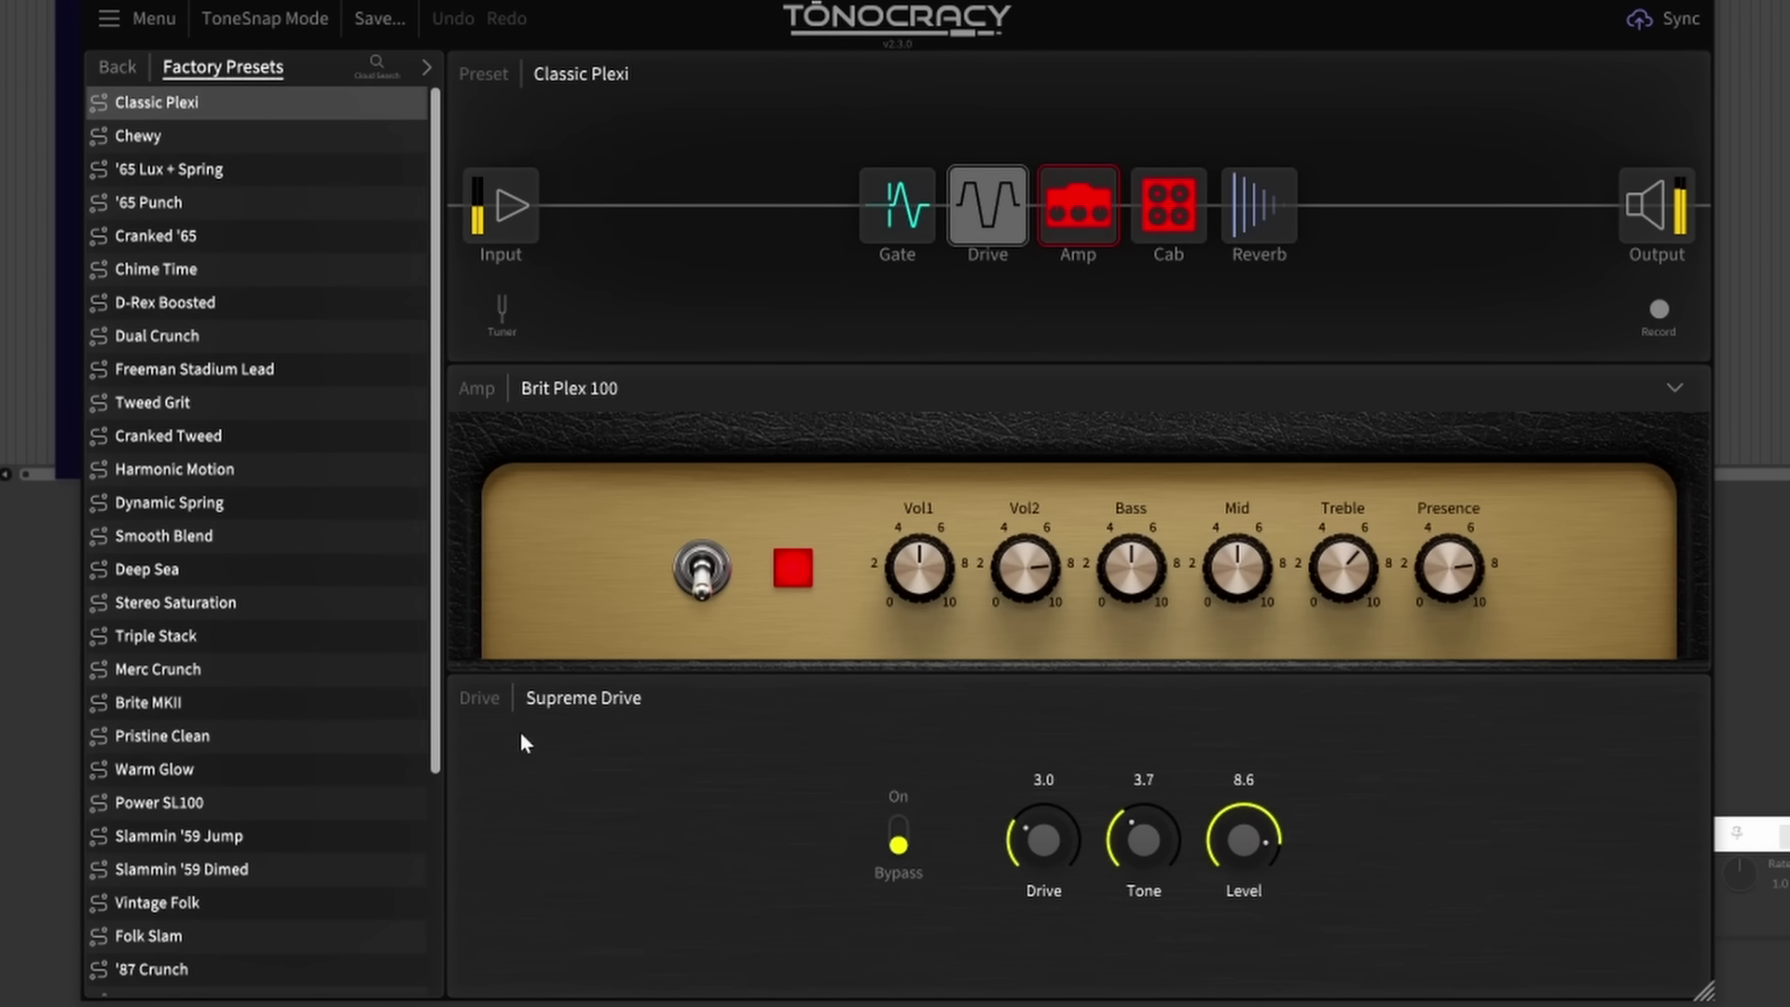
left_click(1001, 189)
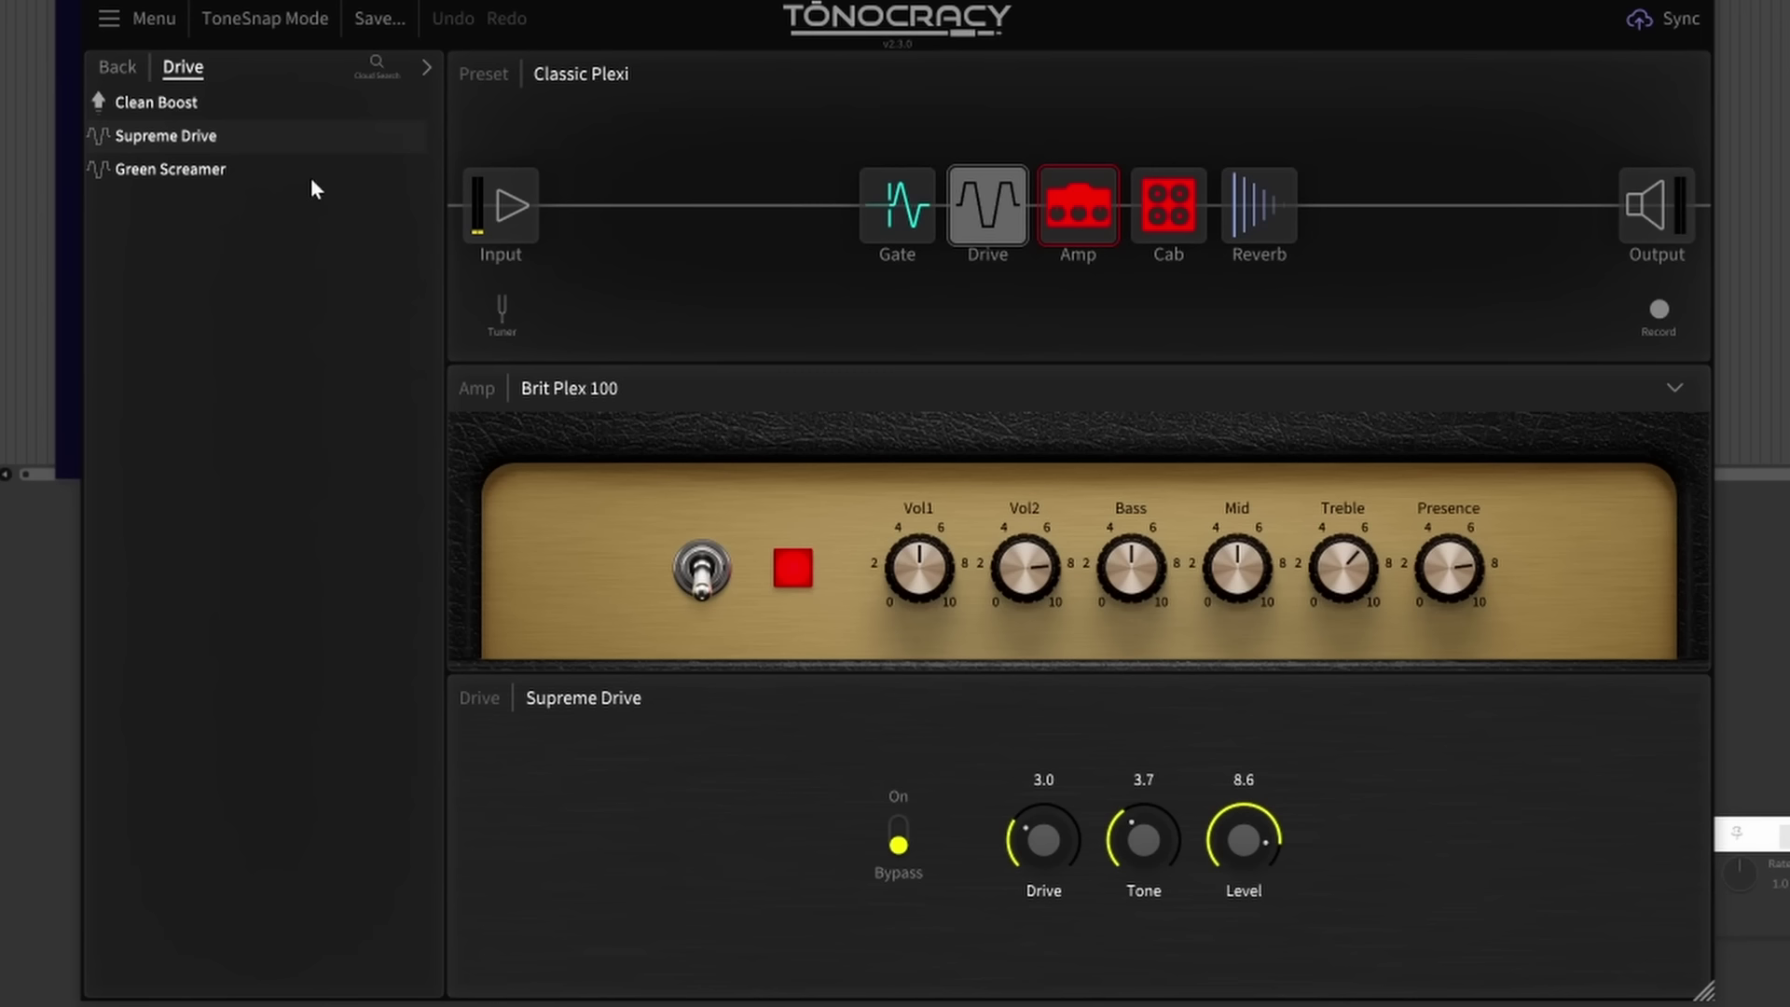
mouse_move(987, 207)
left_click(1081, 214)
left_click(989, 220)
left_click(902, 845)
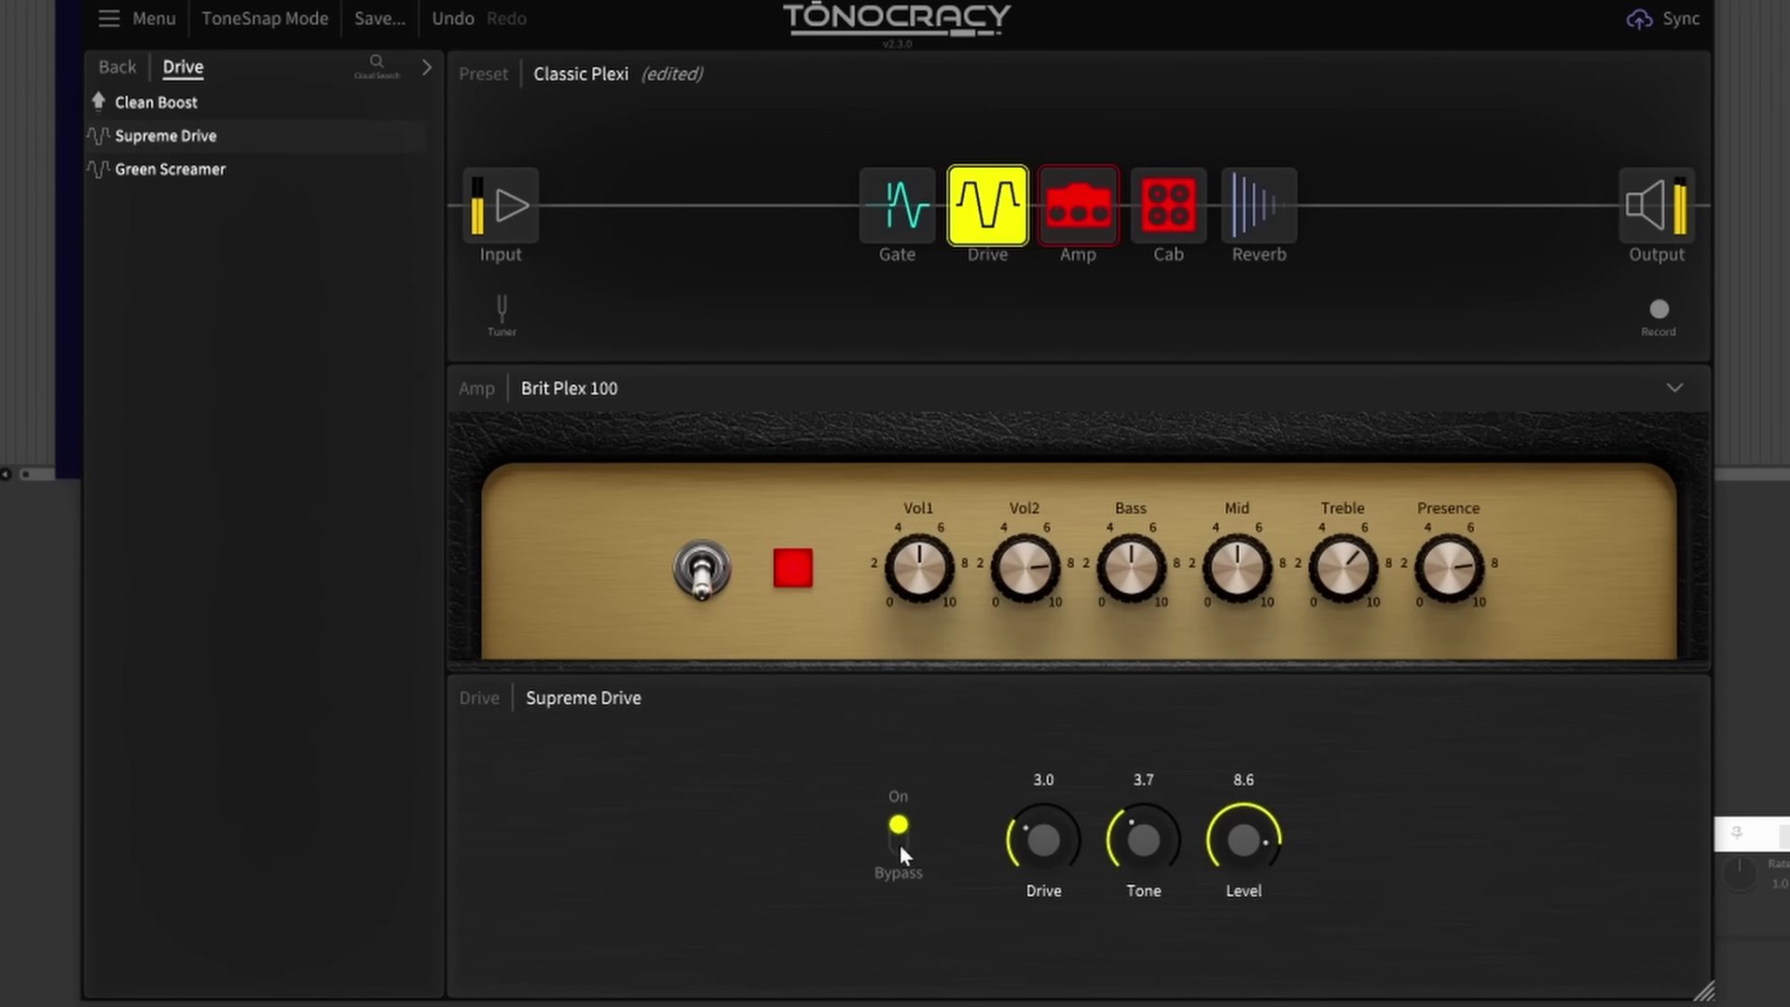
Turn the Brit Plex 100 treble down and mid up, then return to the FX list.
left_click_drag(1239, 573, 1239, 560)
left_click_drag(1340, 594, 1339, 668)
left_click_drag(1260, 506, 1305, 475)
left_click_drag(1450, 566, 1422, 742)
left_click(112, 69)
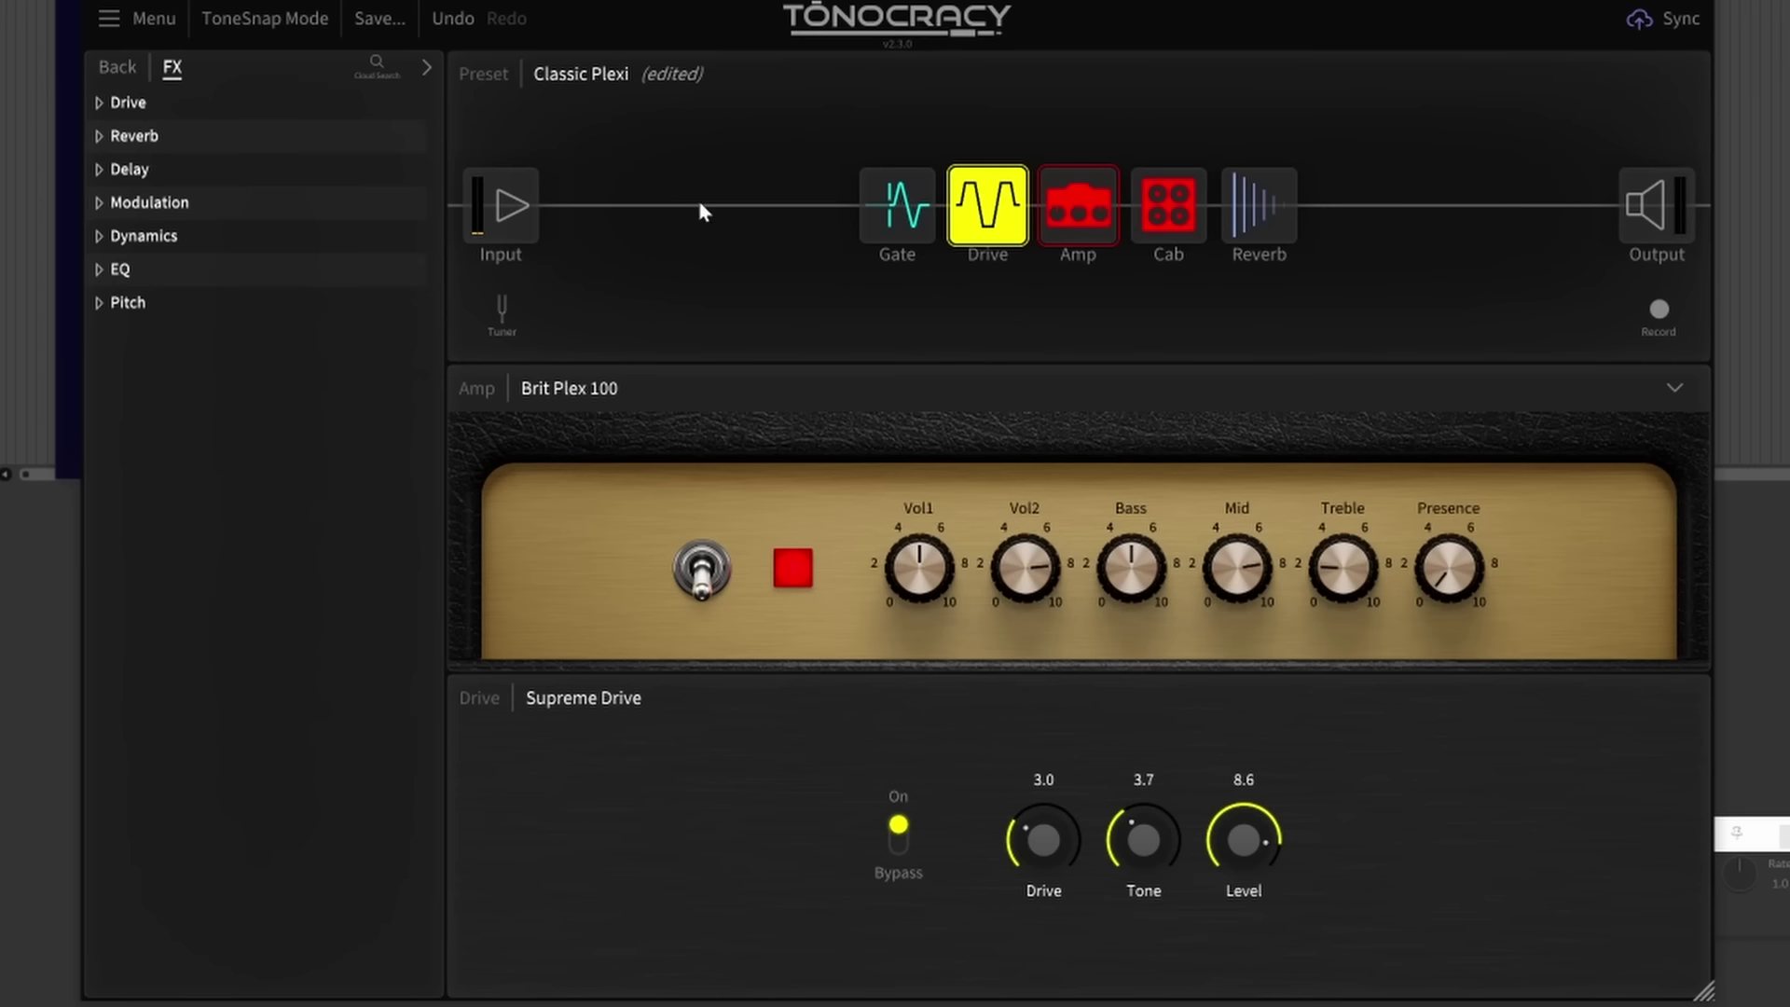
Insert a Ping Pong Delay between cab and reverb and A/B its bypass.
key("Left")
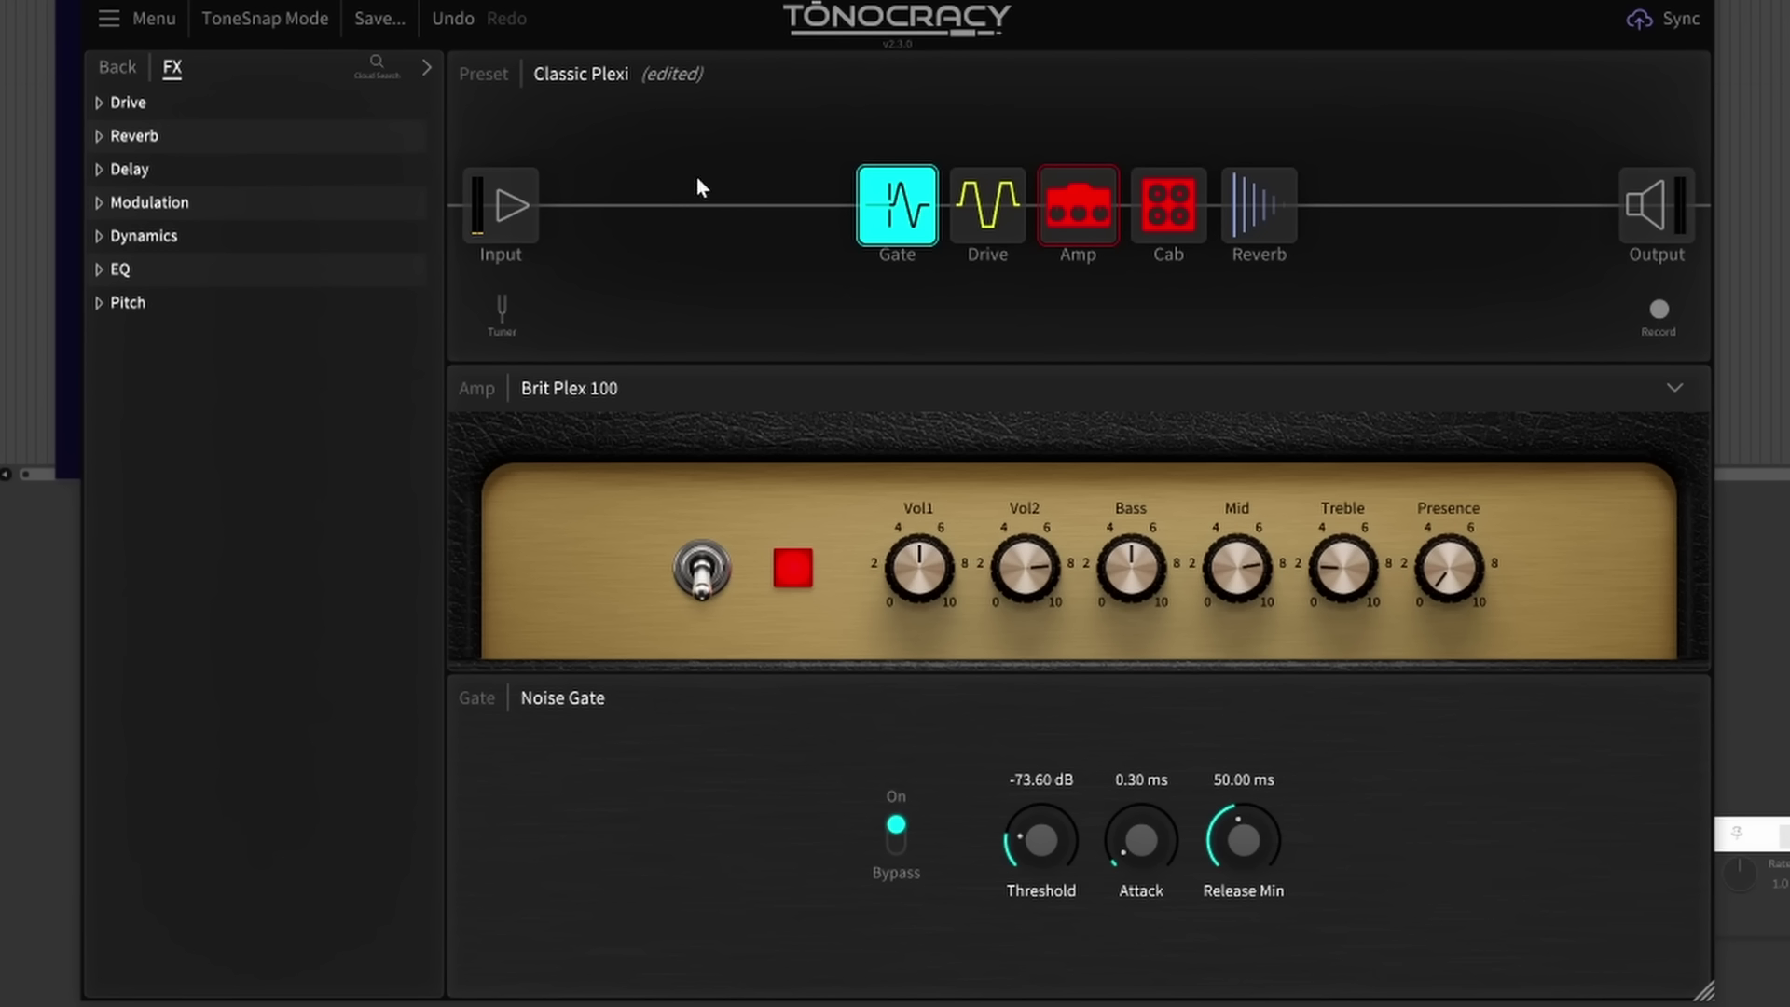
left_click(112, 174)
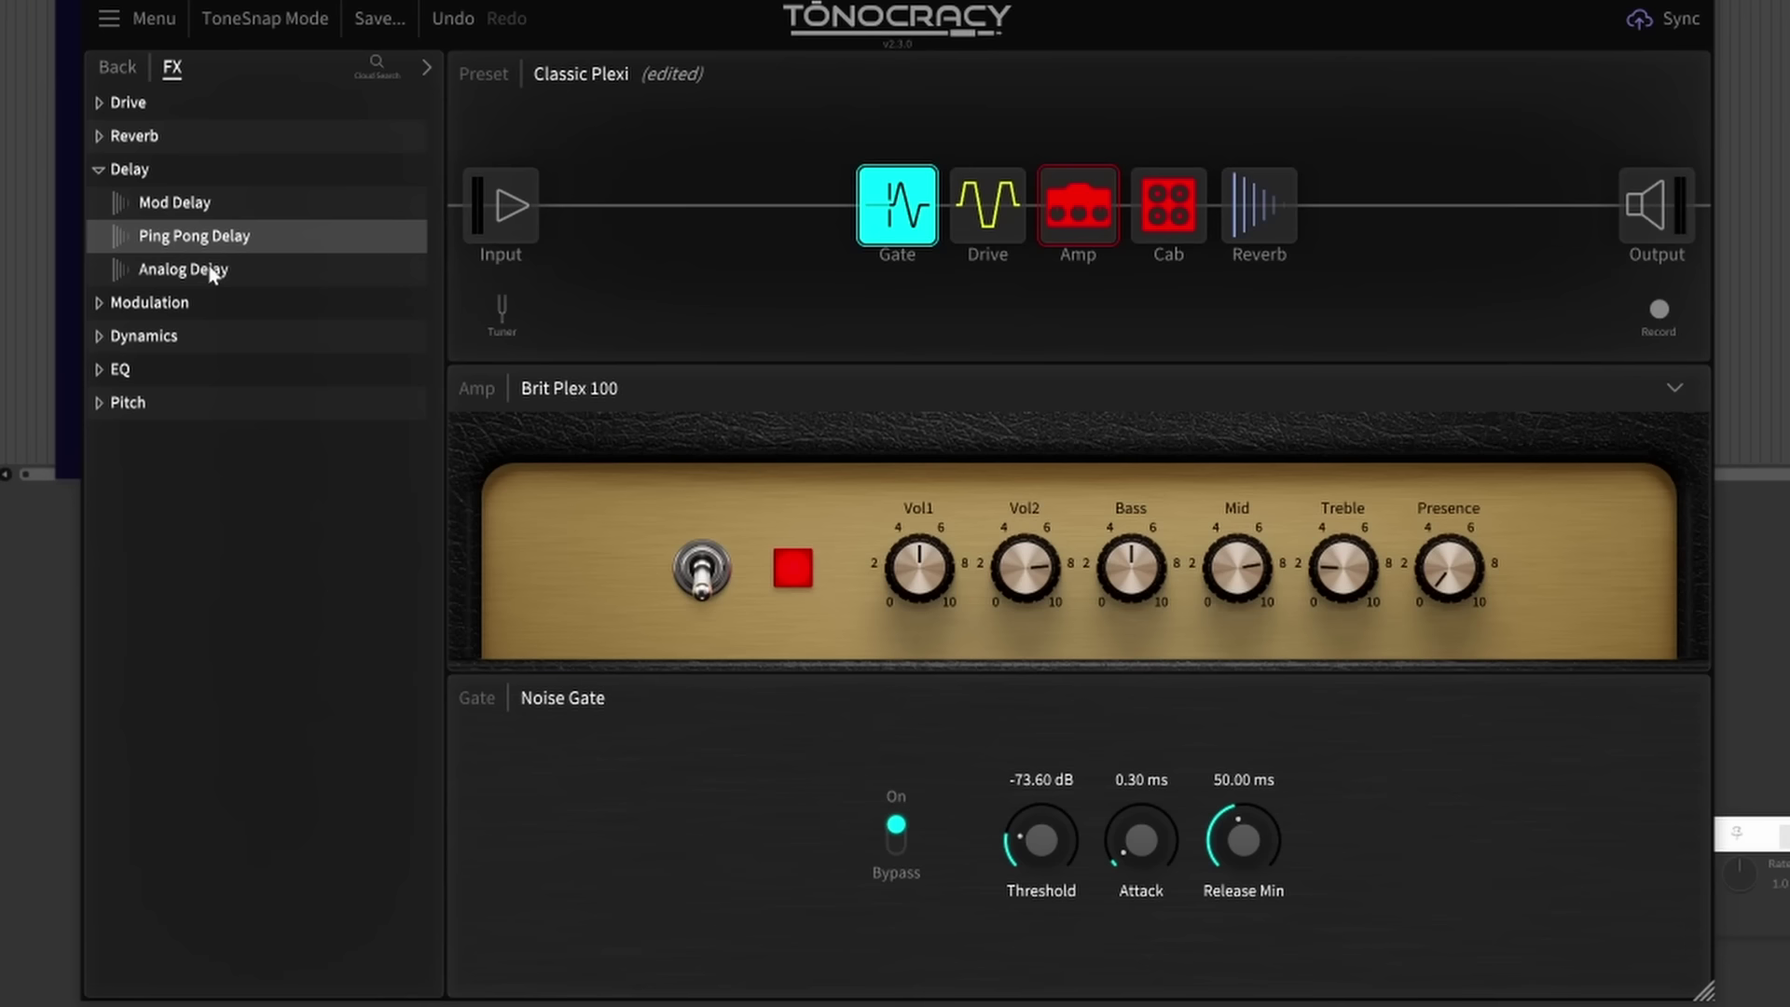
mouse_move(203, 247)
left_mouse_down()
mouse_move(1367, 225)
mouse_move(1197, 217)
mouse_move(1228, 221)
left_mouse_up()
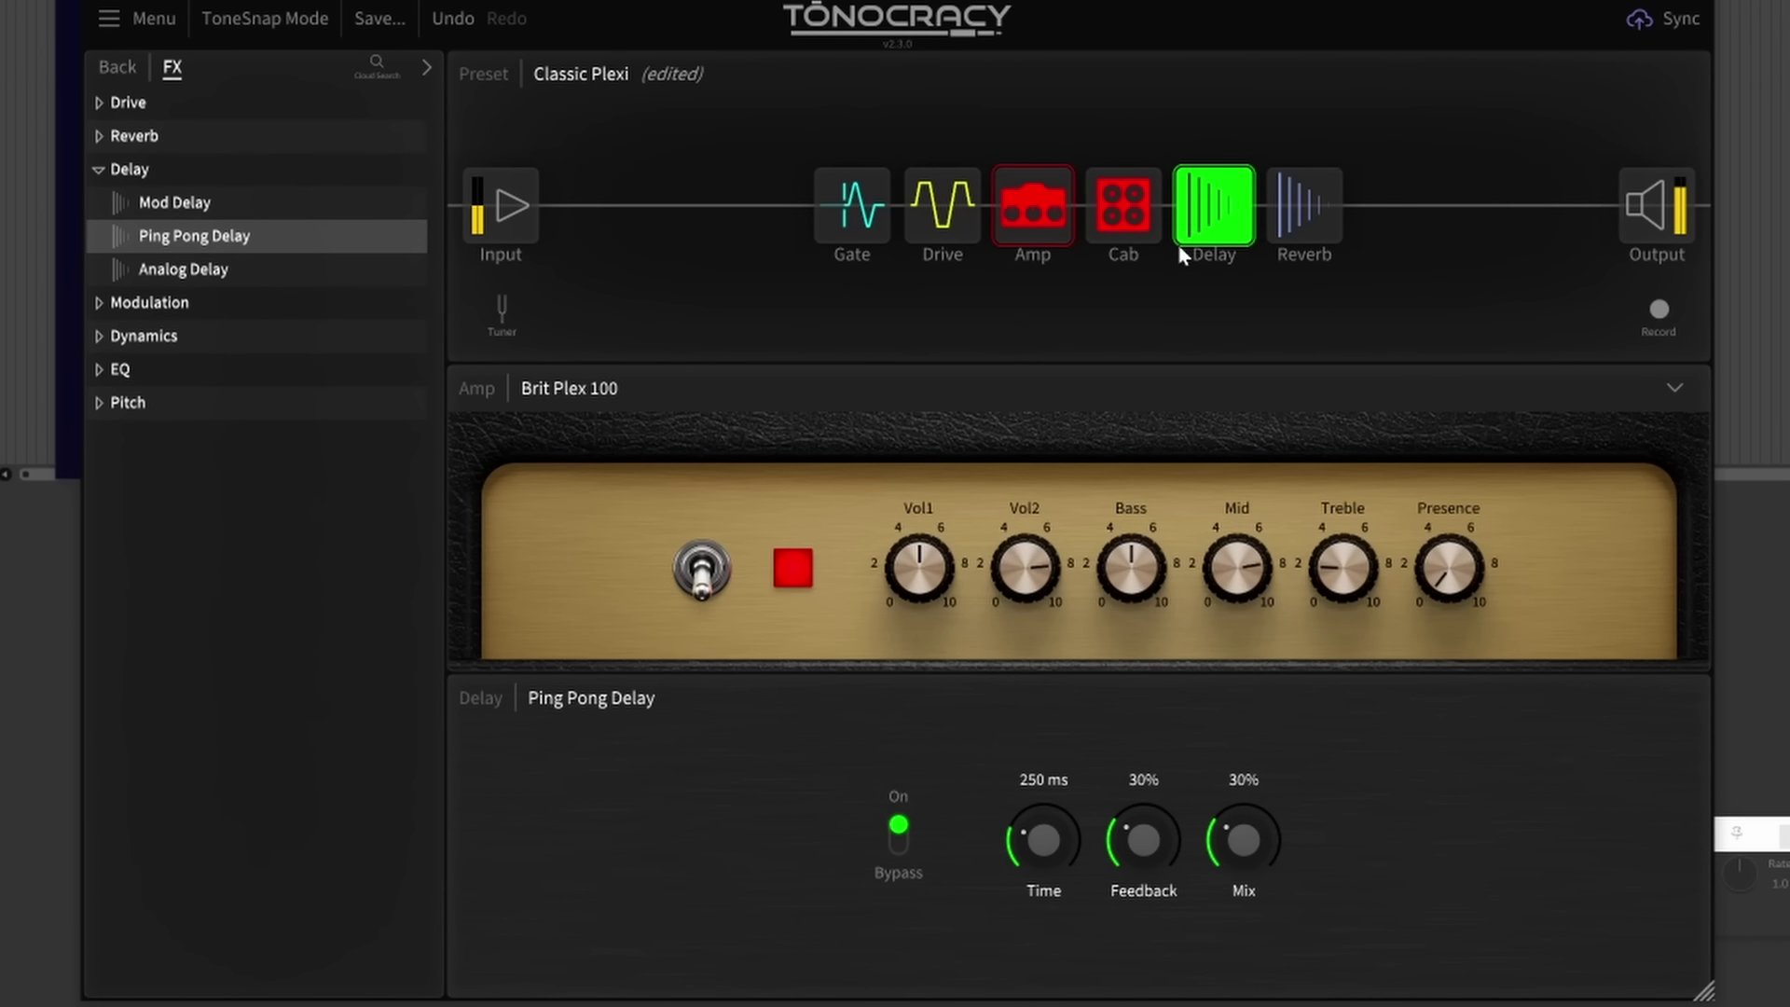
left_click(1198, 224)
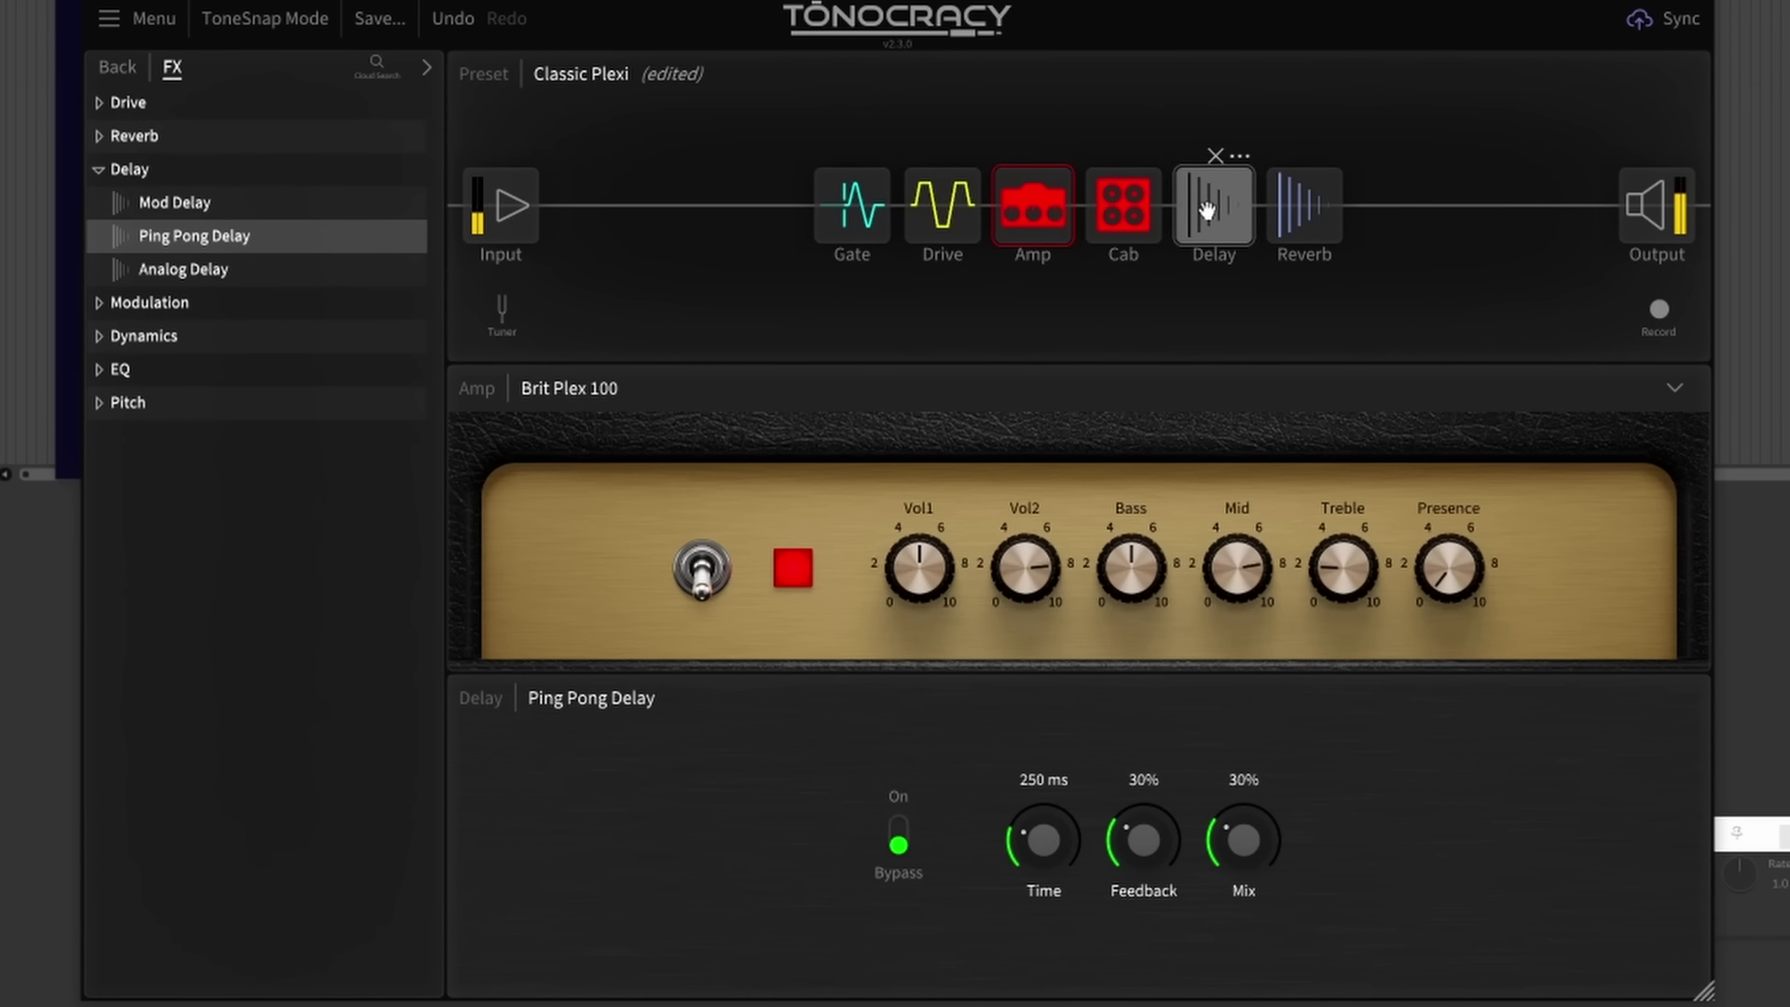
left_click(1207, 210)
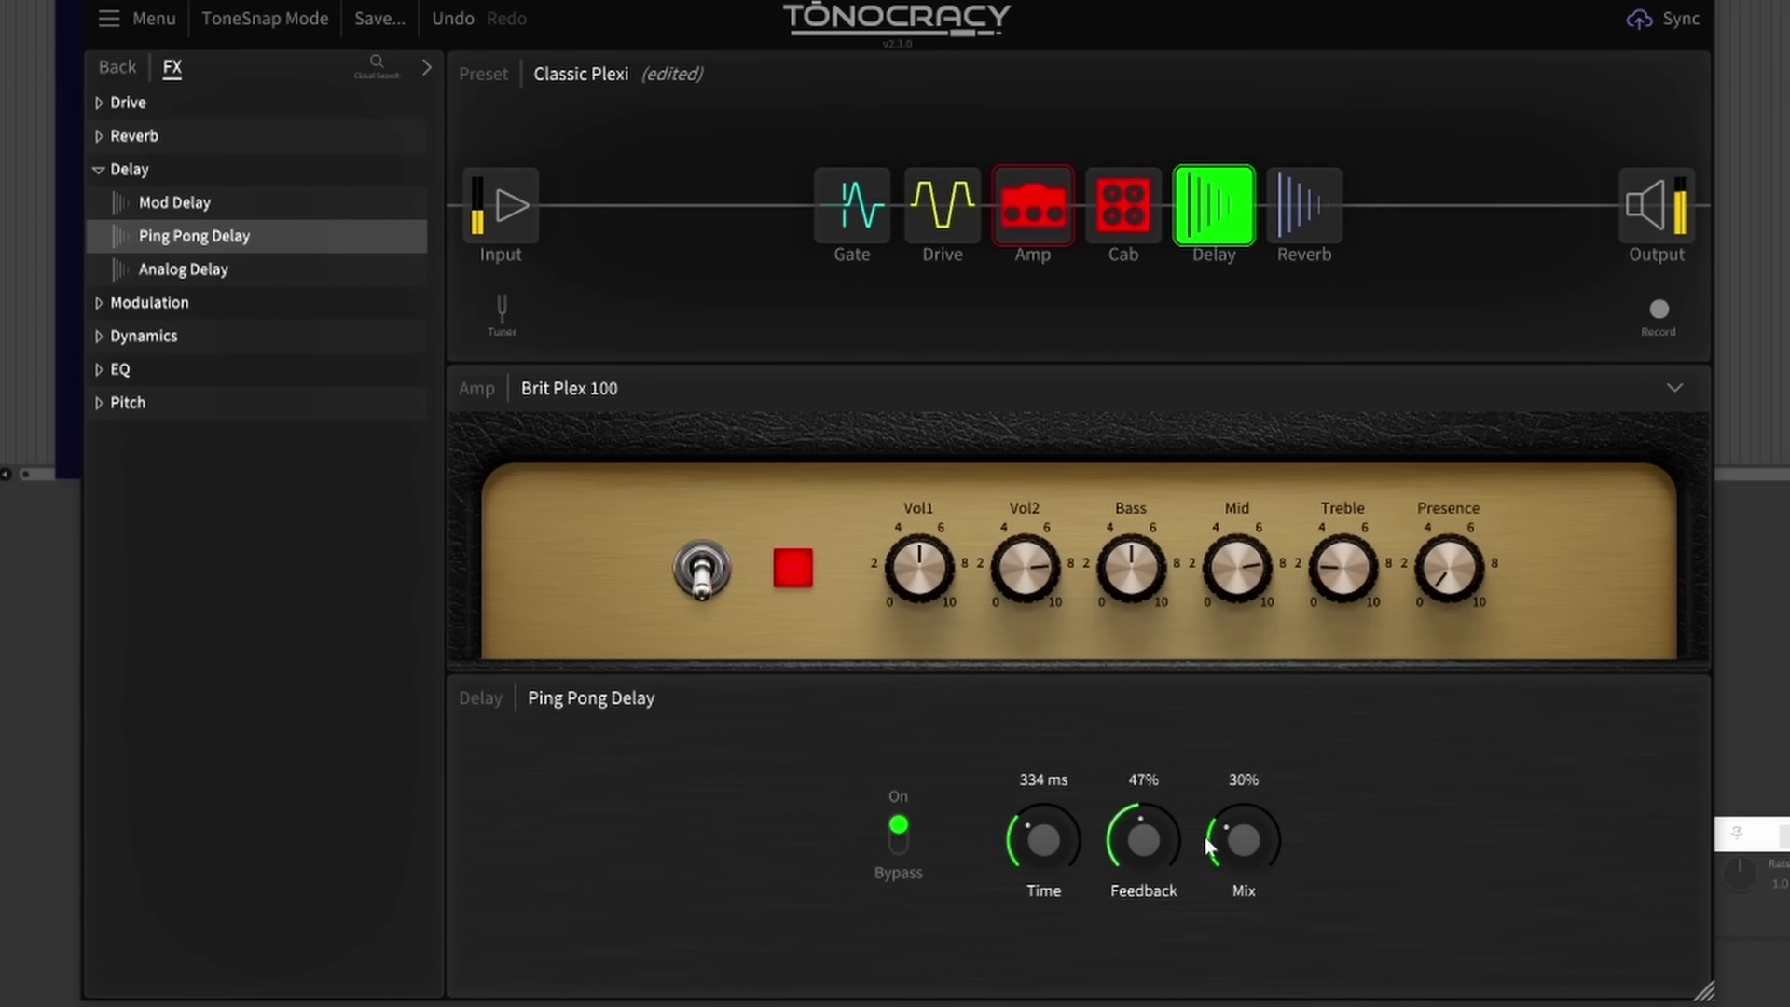
Lower the delay mix to 19% and raise the amp's Vol1 and Vol2.
left_click_drag(1236, 847, 1175, 858)
left_click_drag(919, 566, 981, 468)
left_click_drag(1018, 559, 922, 555)
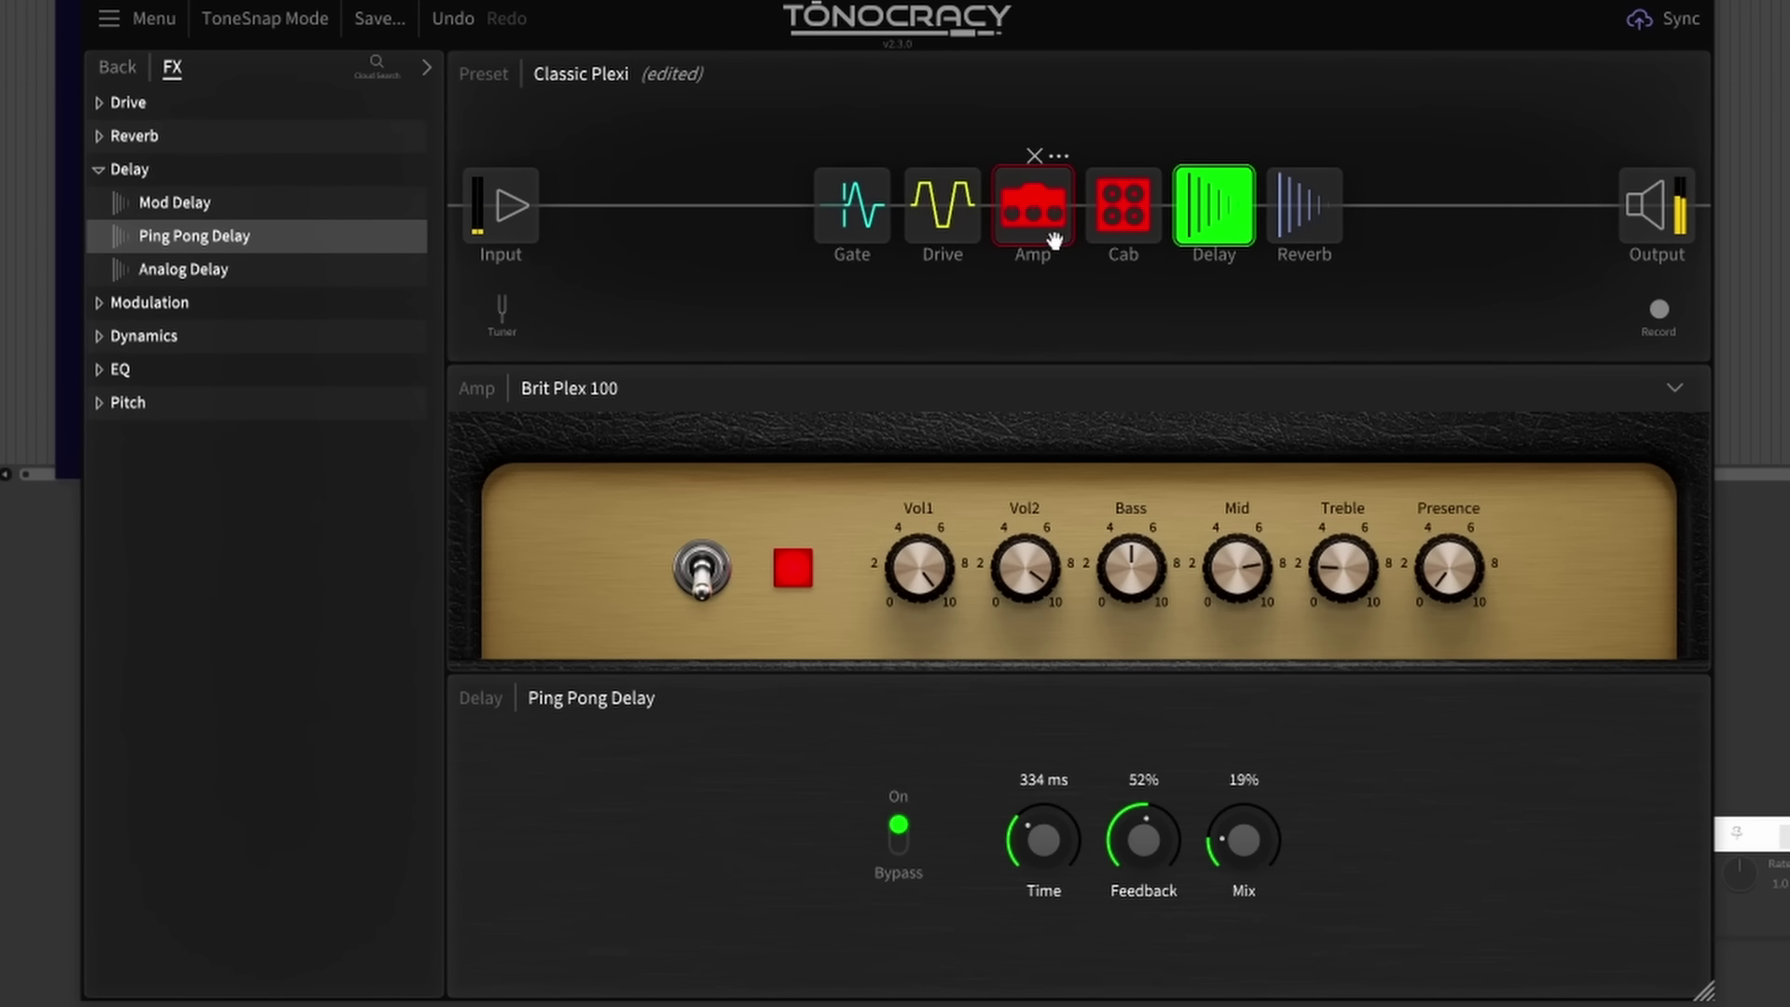
Swap the Brit Plex 100 amp for VX30 Chime from the Amps browser.
left_click(1046, 193)
left_click(1037, 180)
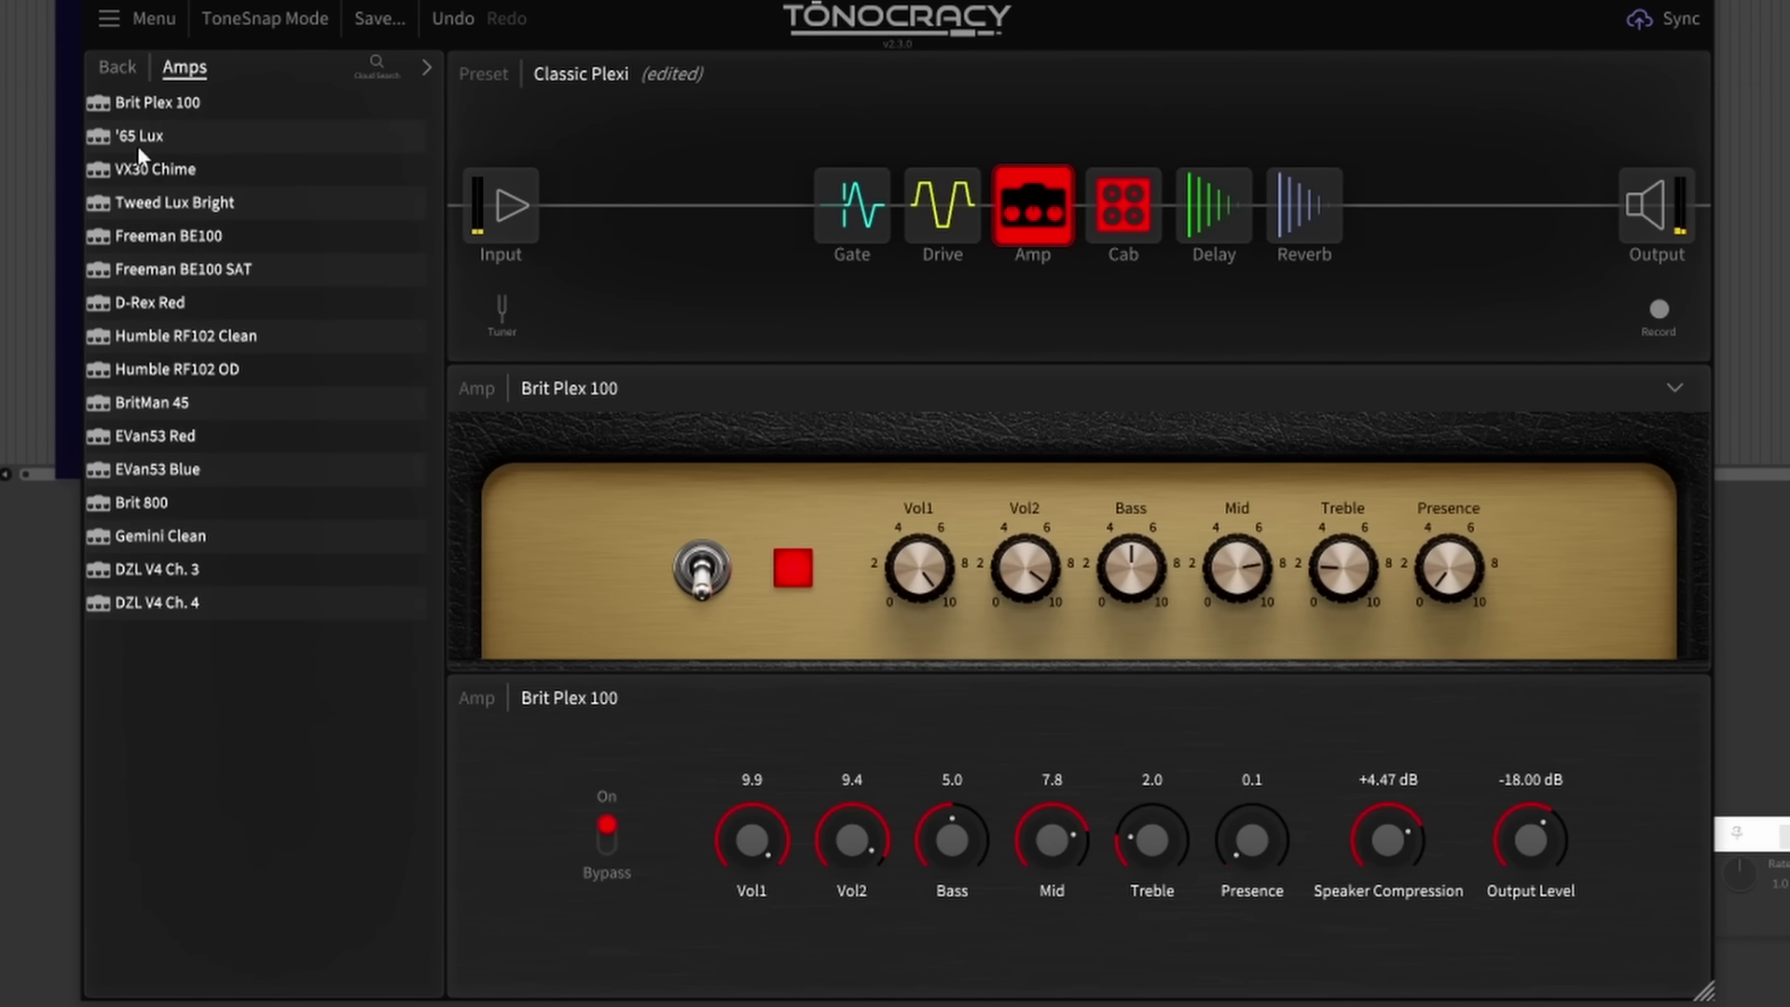
left_click(166, 173)
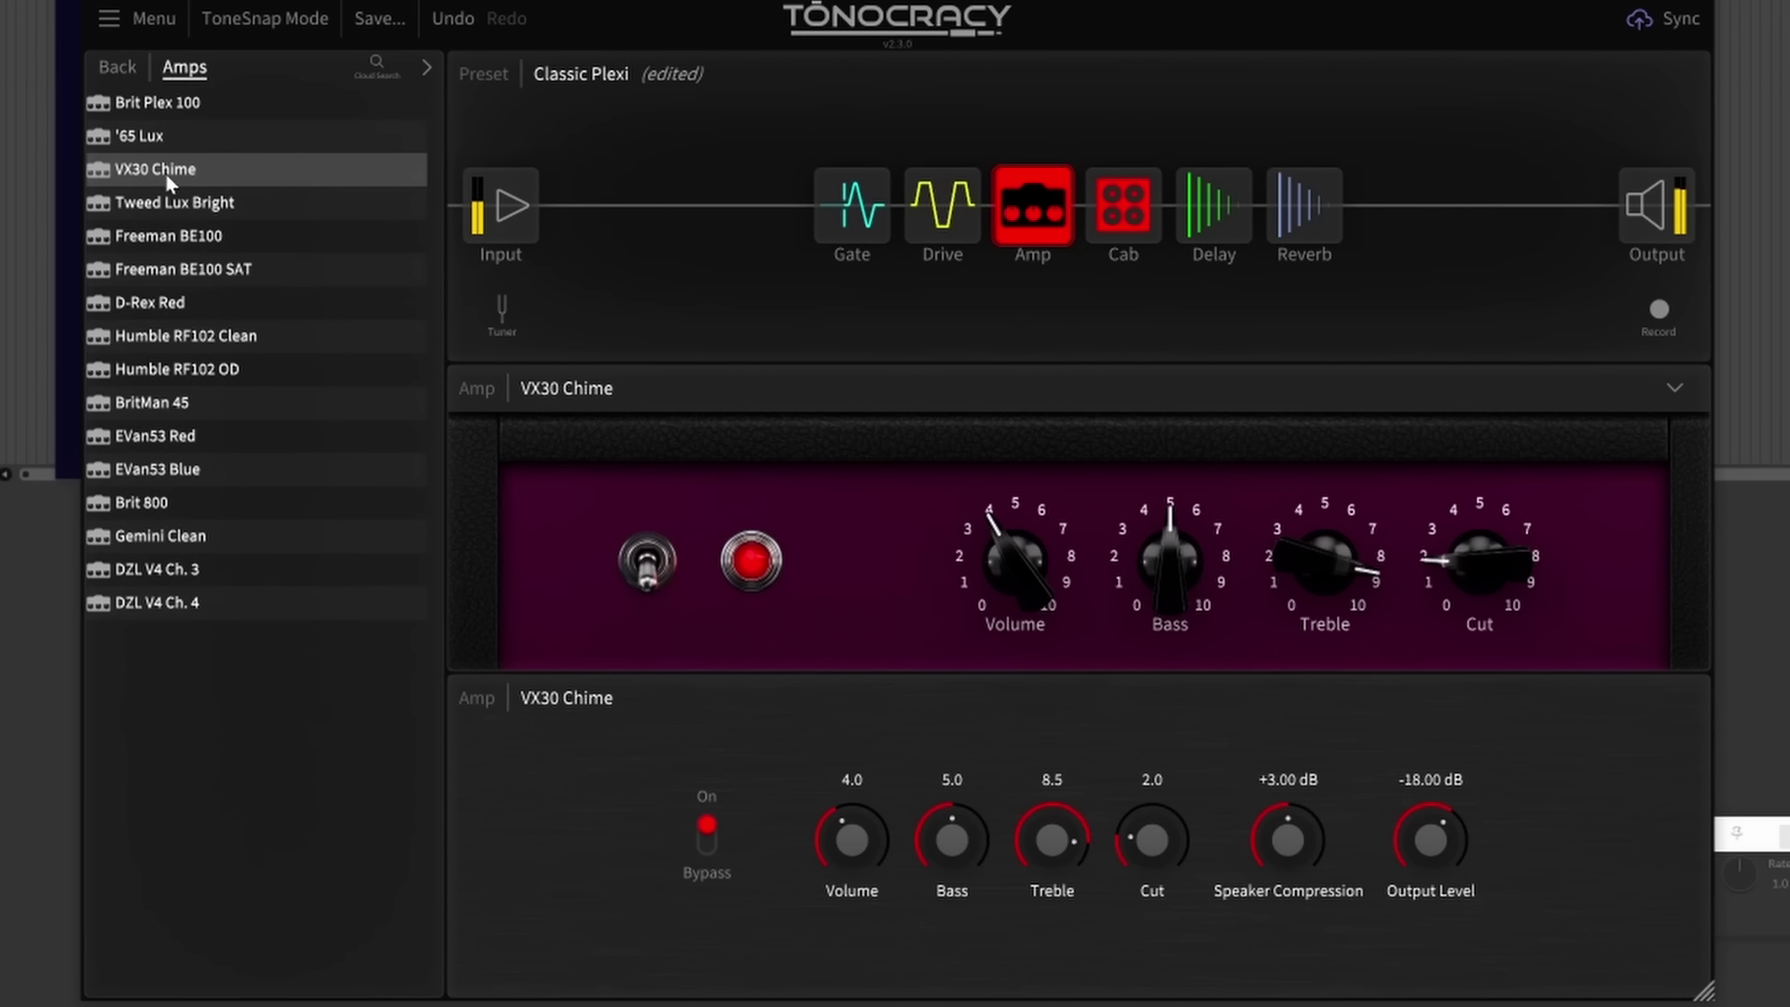
Drag the VX30 Chime Volume knob from 4.0 up to 6.6.
left_click_drag(947, 533, 1041, 516)
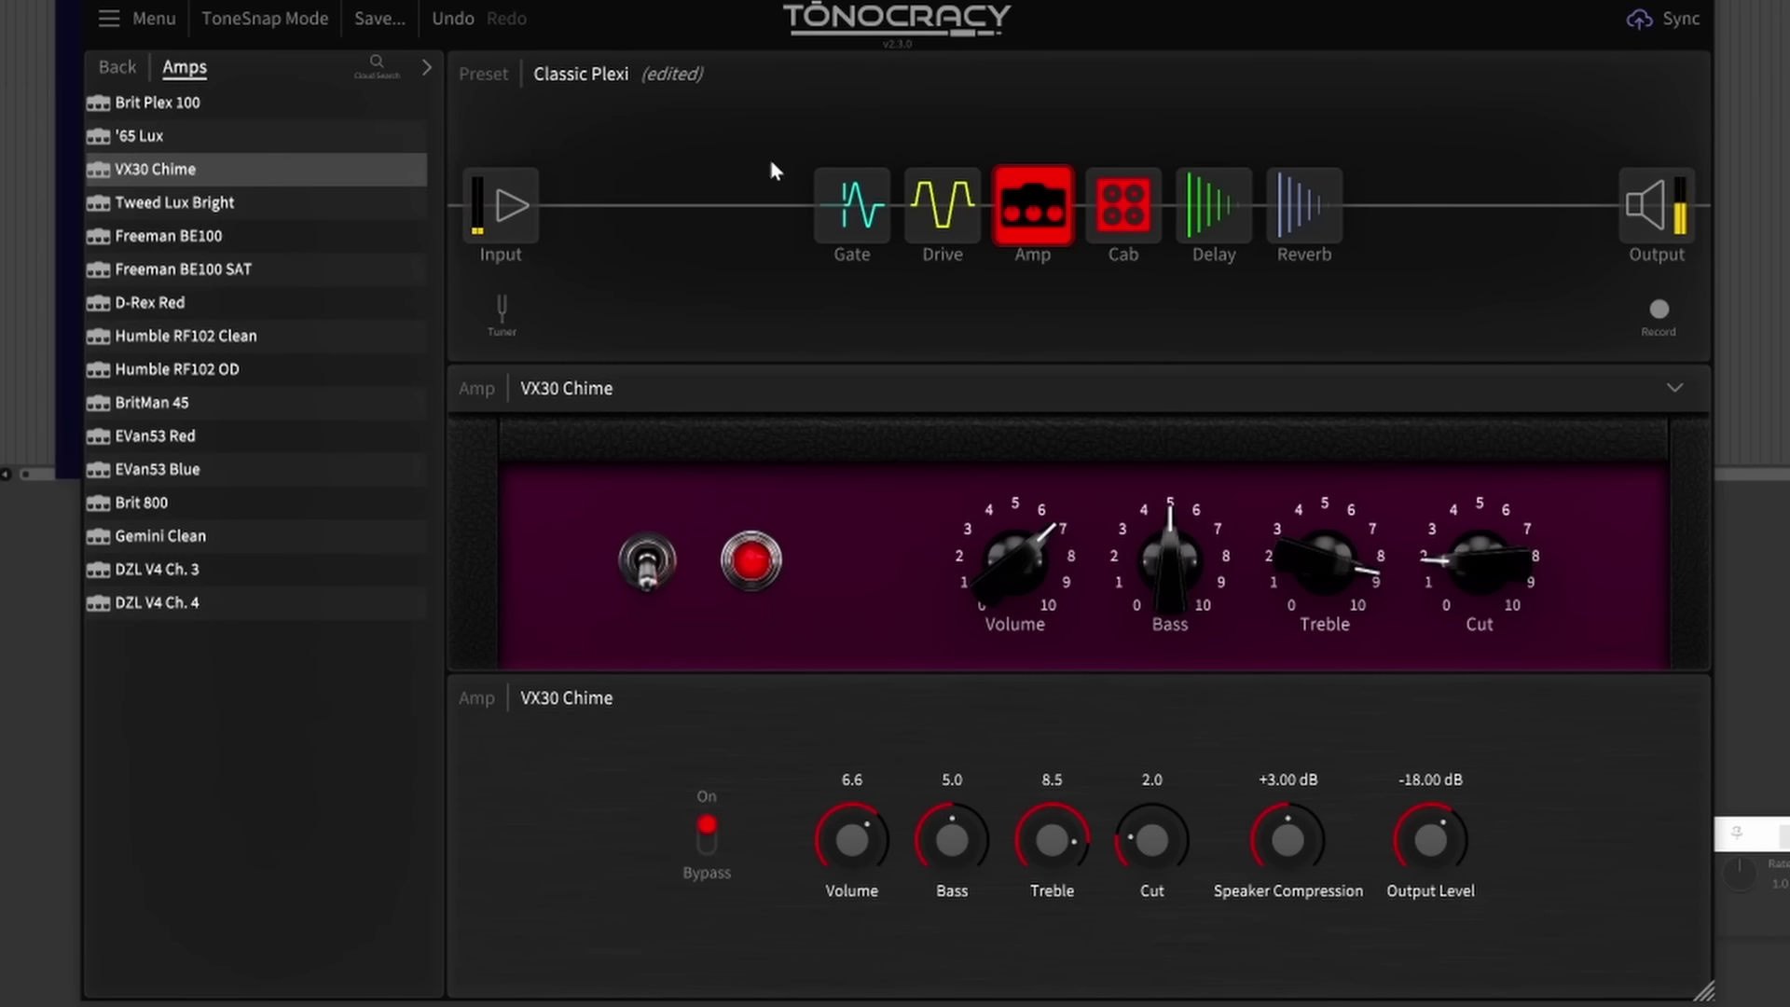
Save a copy named JC Vox with the description Driven Vox Tones.
left_click(388, 19)
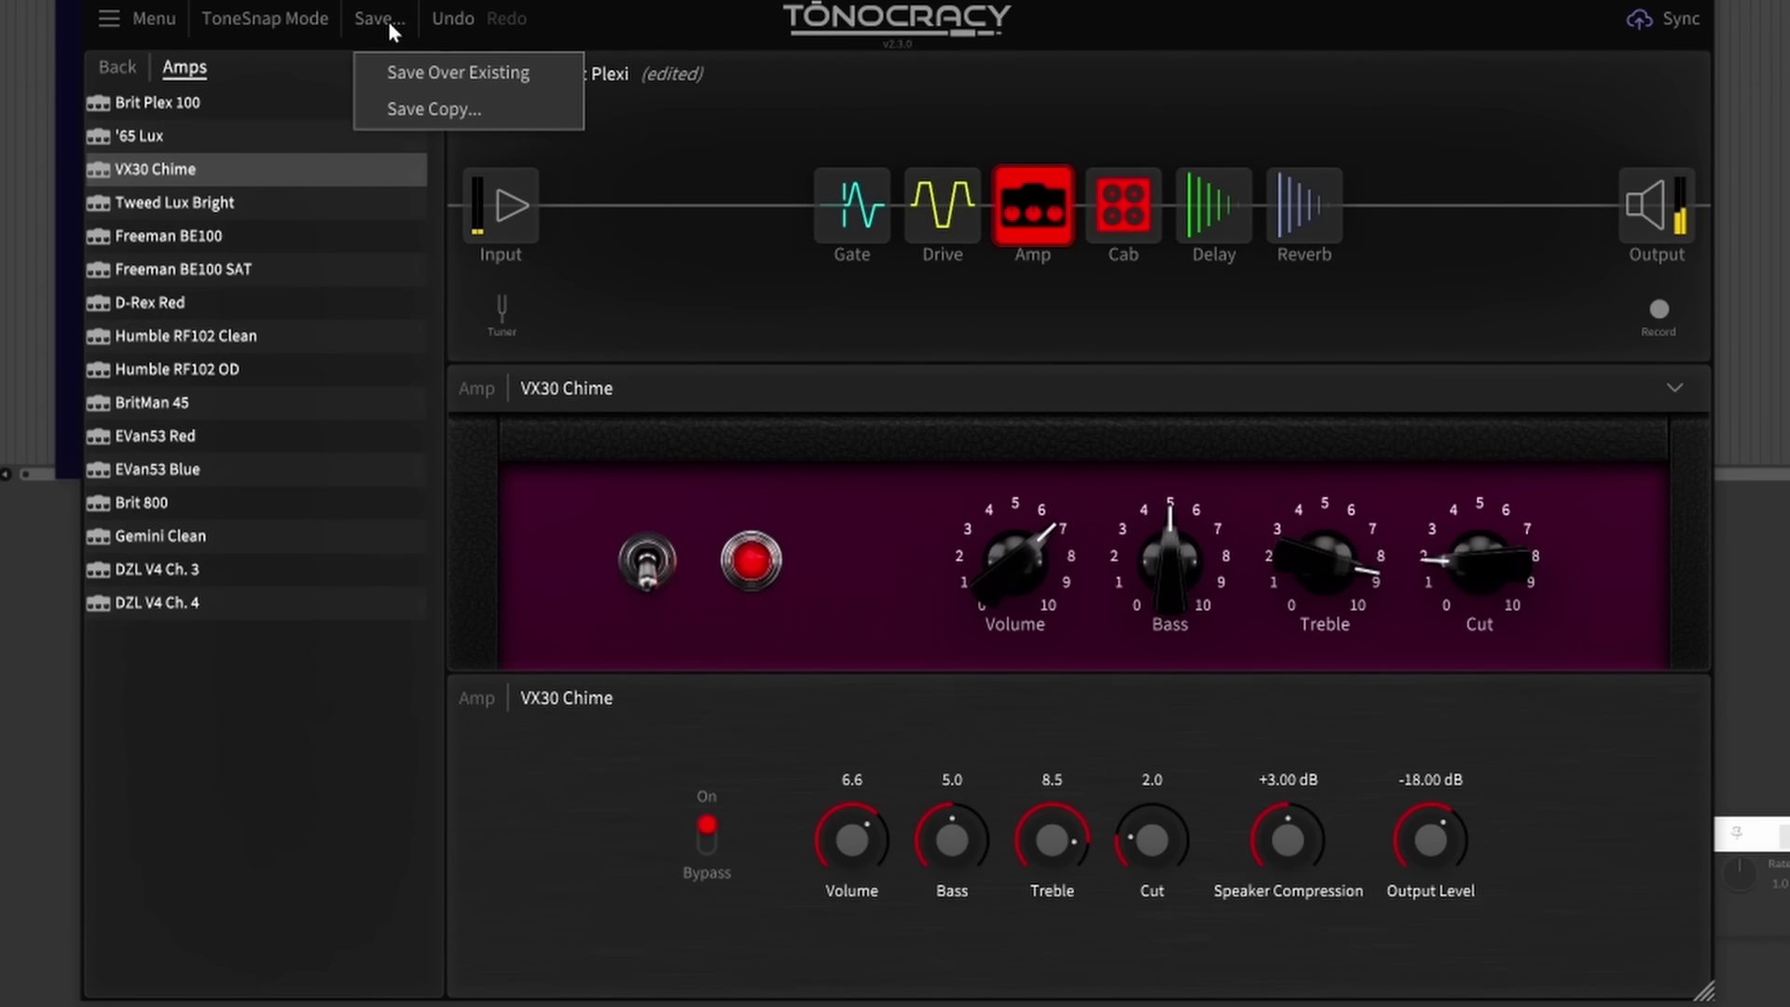
left_click(502, 110)
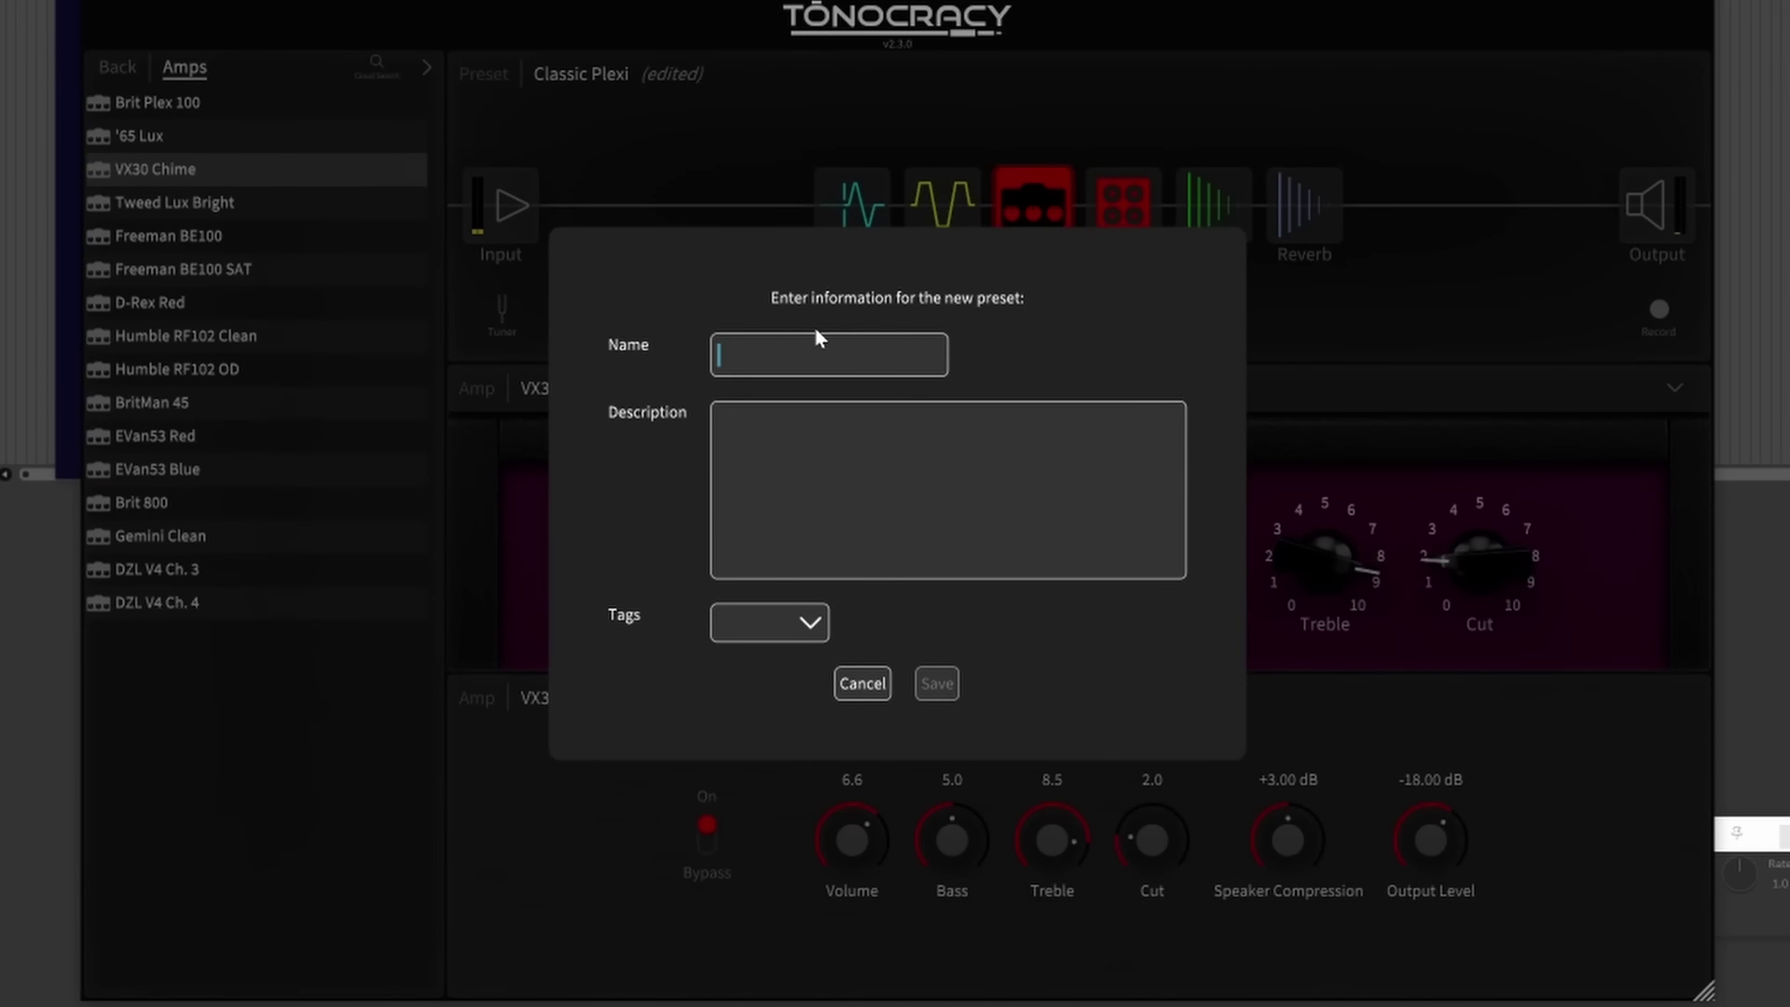
type("JC Vox")
key("Tab")
type("Driven V")
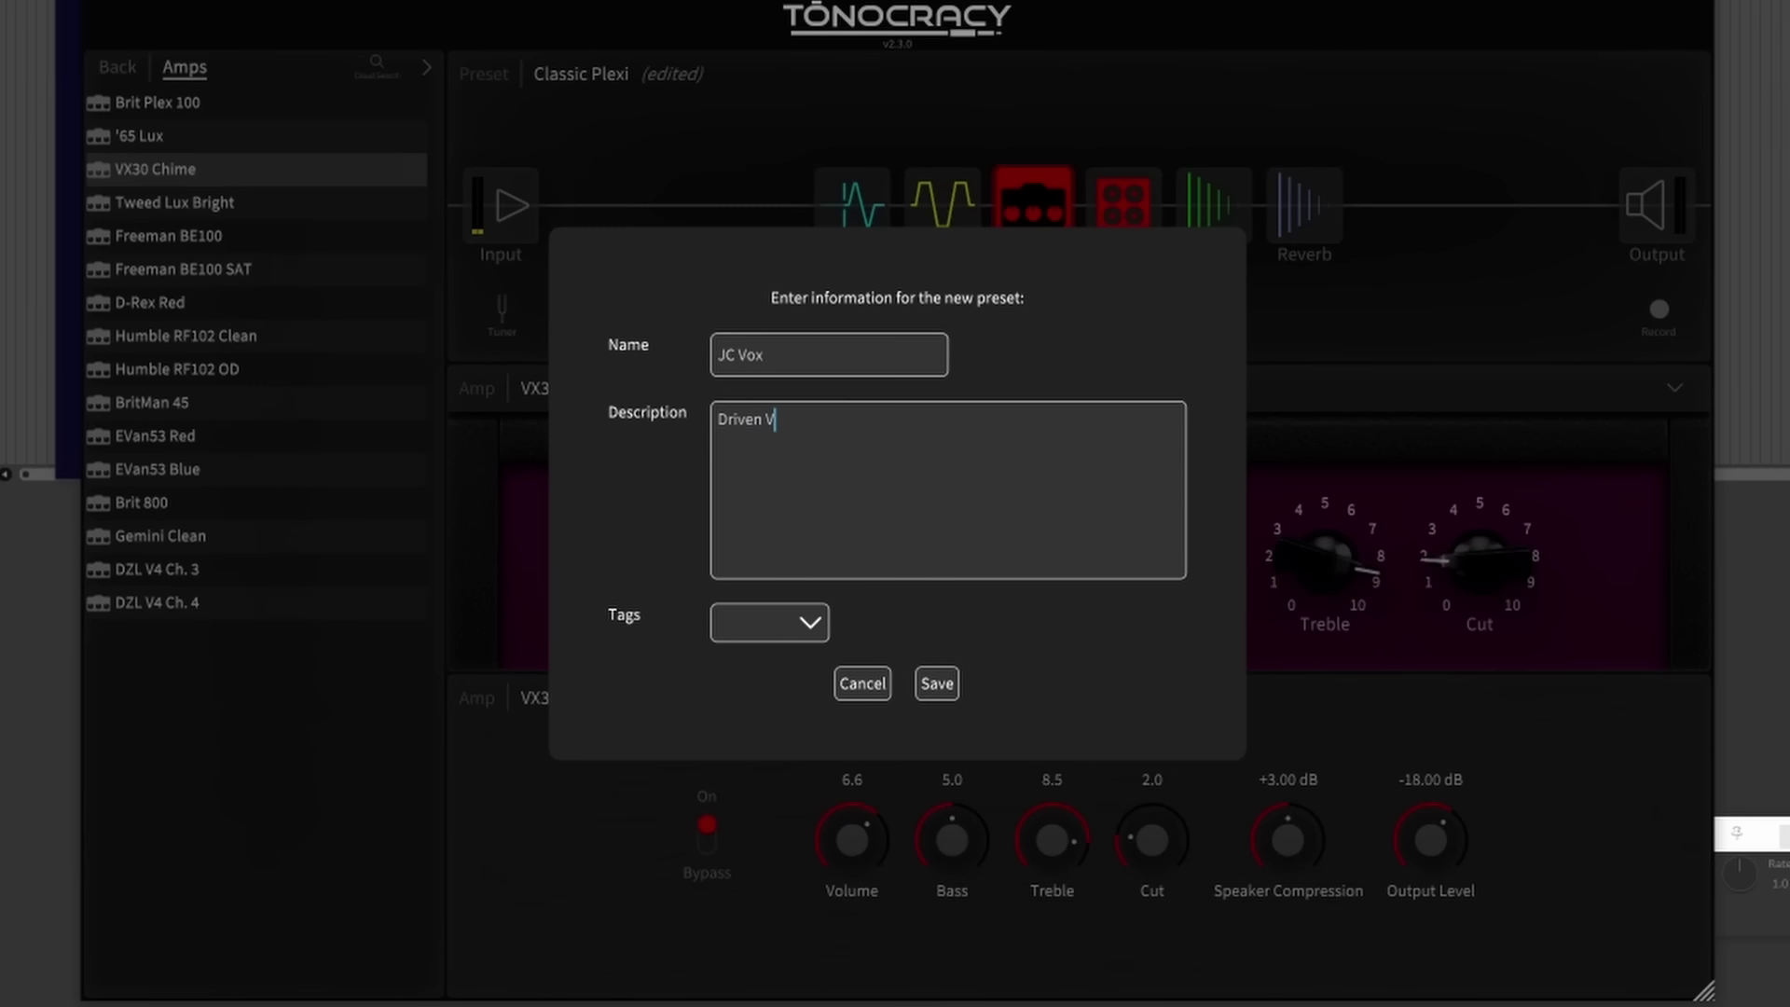
type("ox Tones")
Tag the JC Vox preset #breakup and #vintage and save it.
left_click(821, 628)
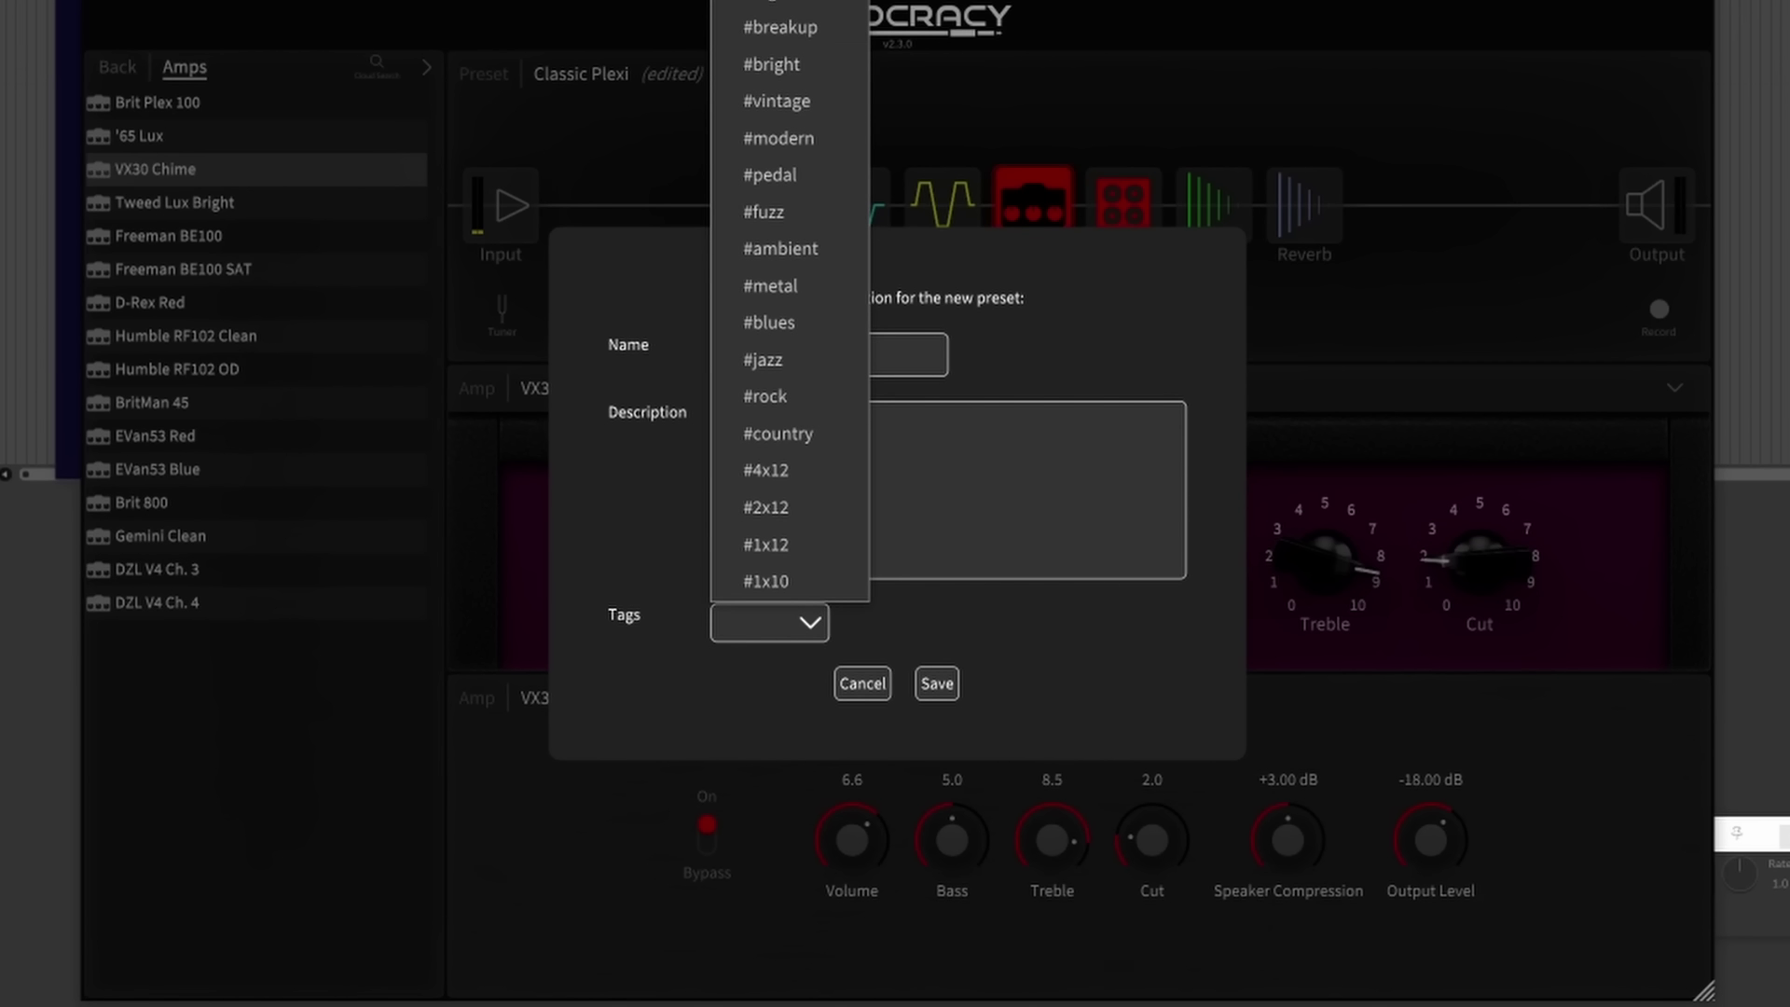
left_click(801, 31)
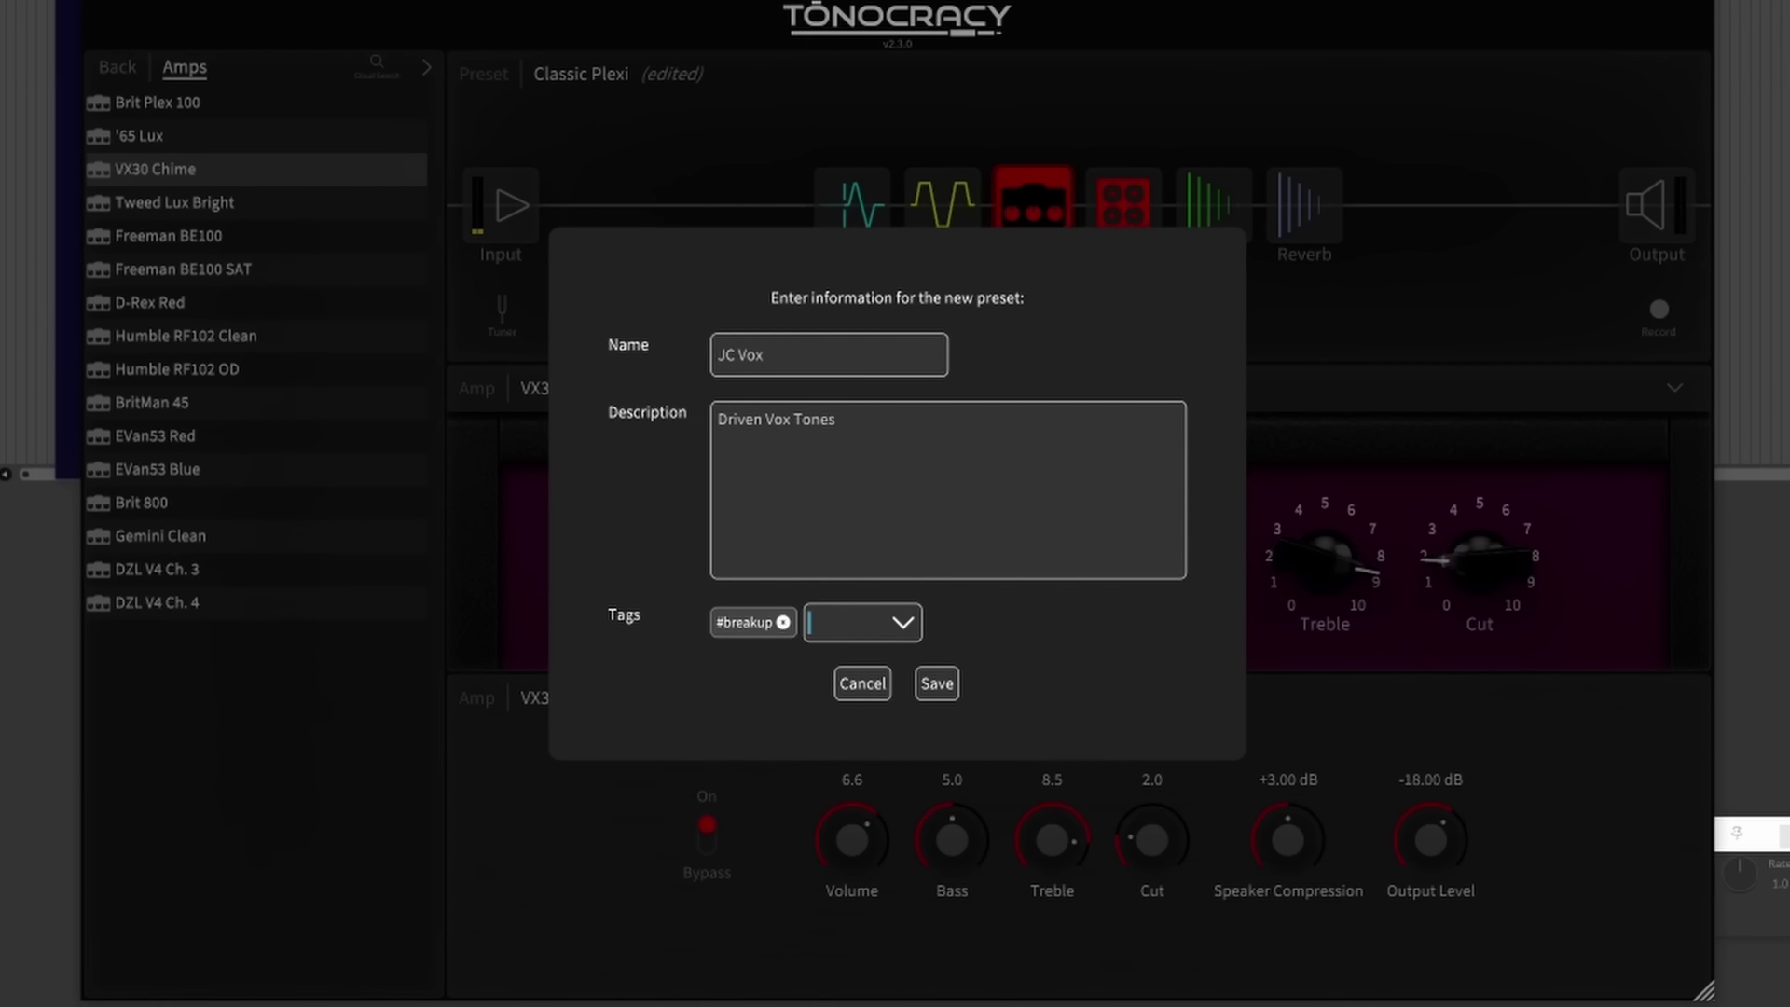
left_click(900, 624)
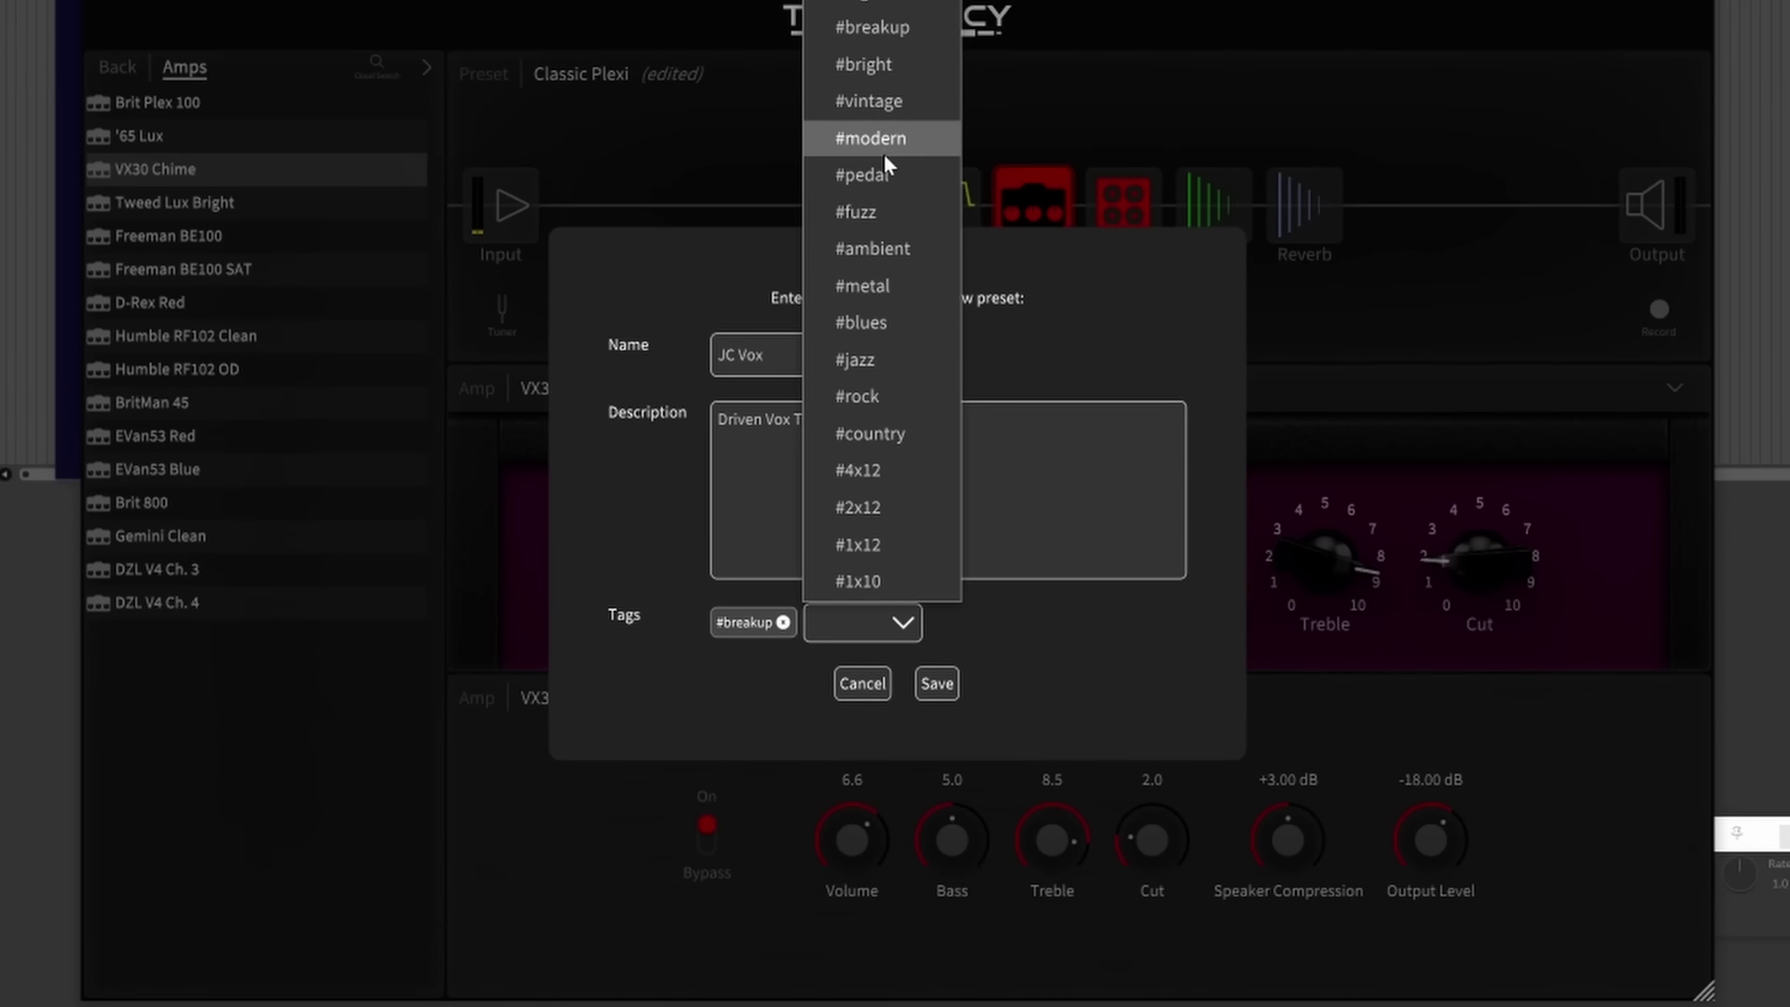
left_click(884, 108)
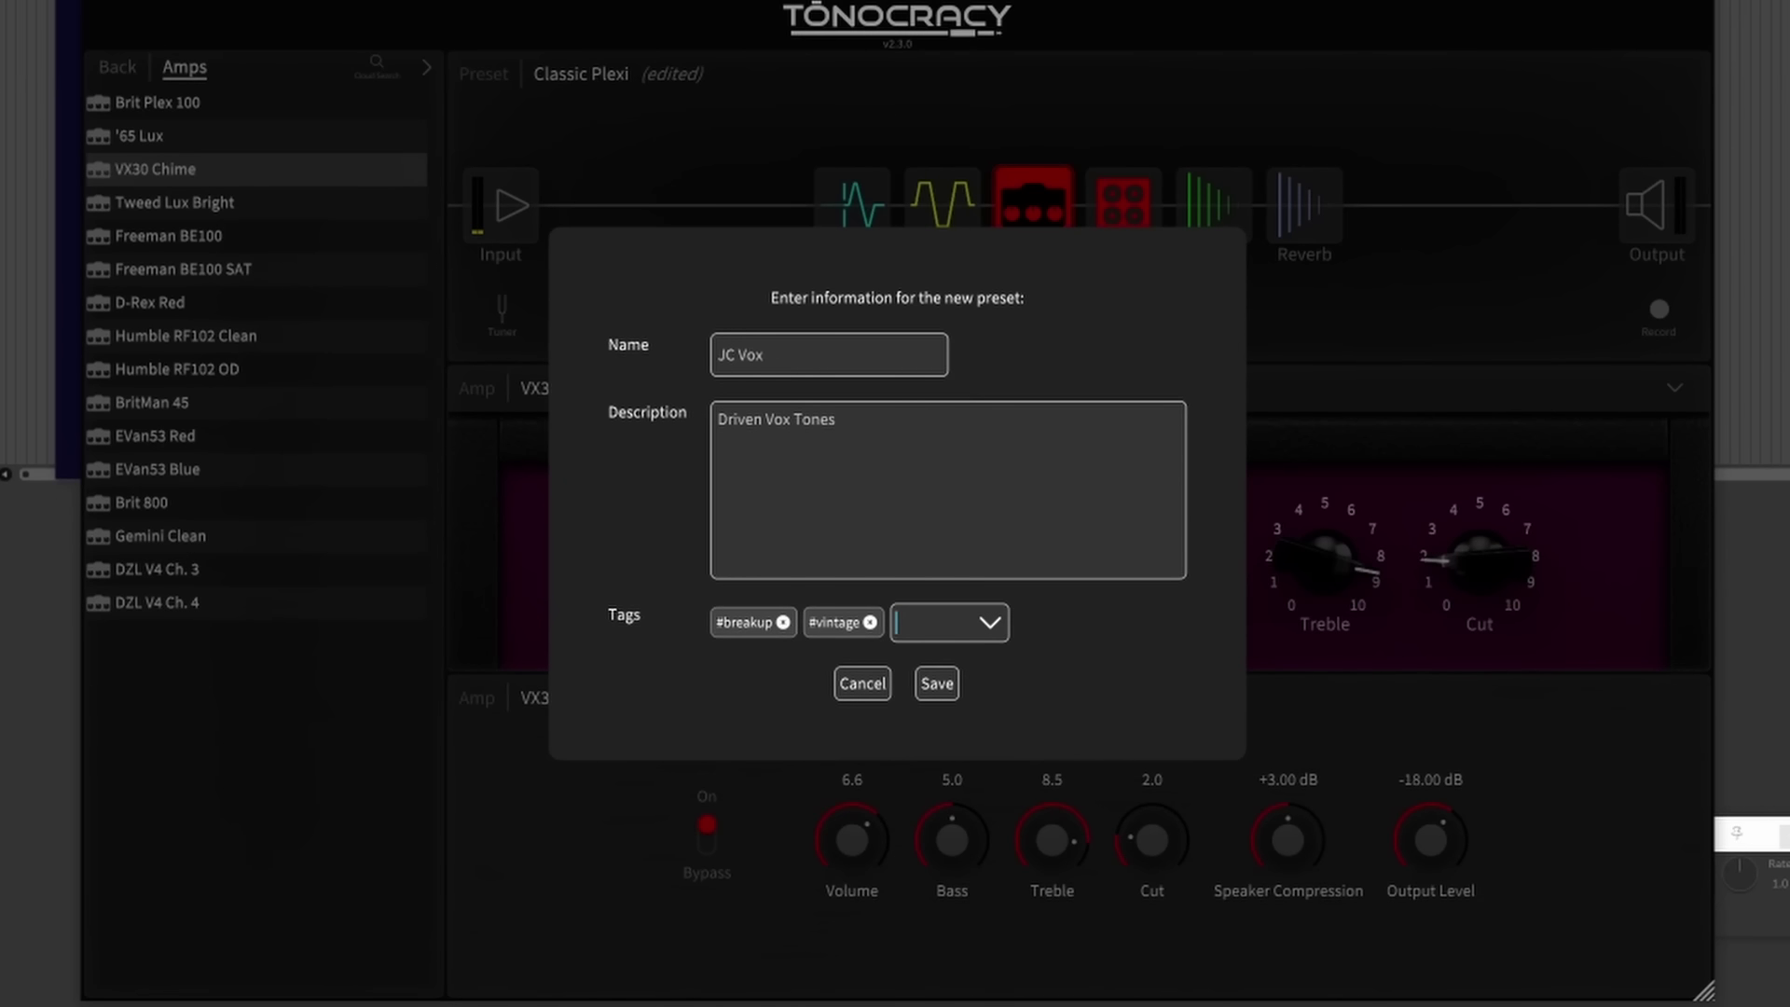
left_click(987, 625)
left_click(959, 250)
left_click(937, 684)
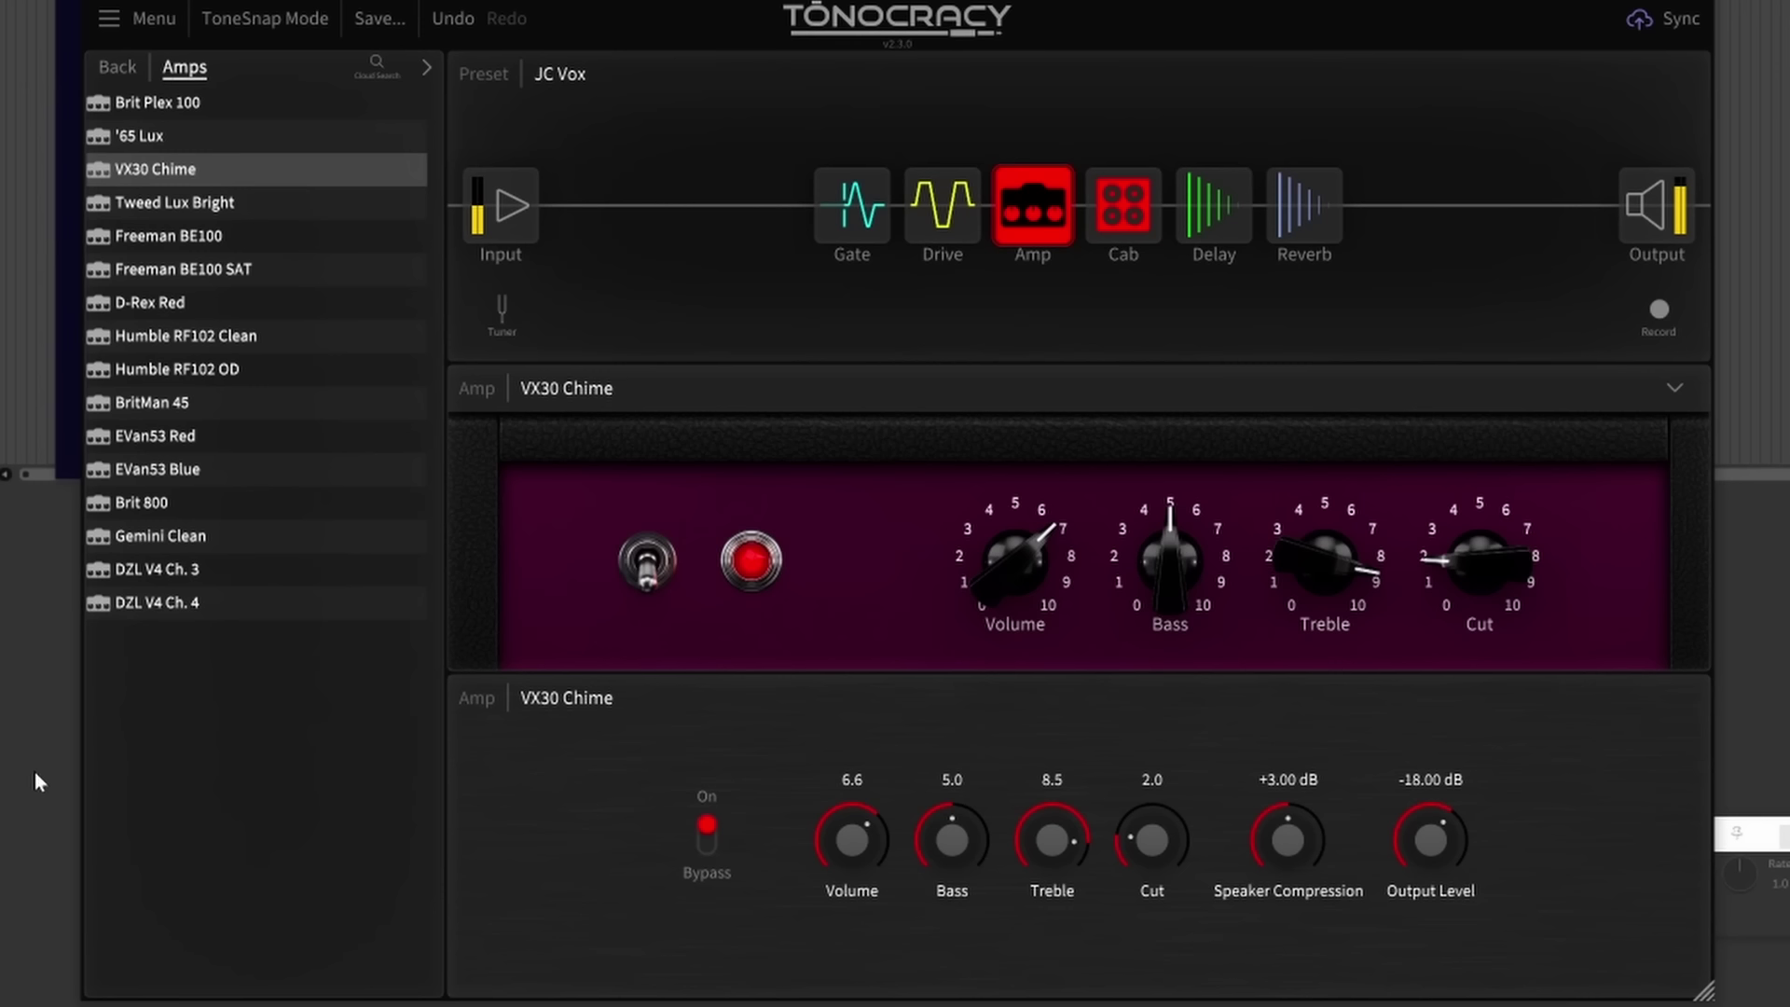
Load Humble RF102 Clean, lowering gain to 3.1 and master to 3.2.
left_click(239, 339)
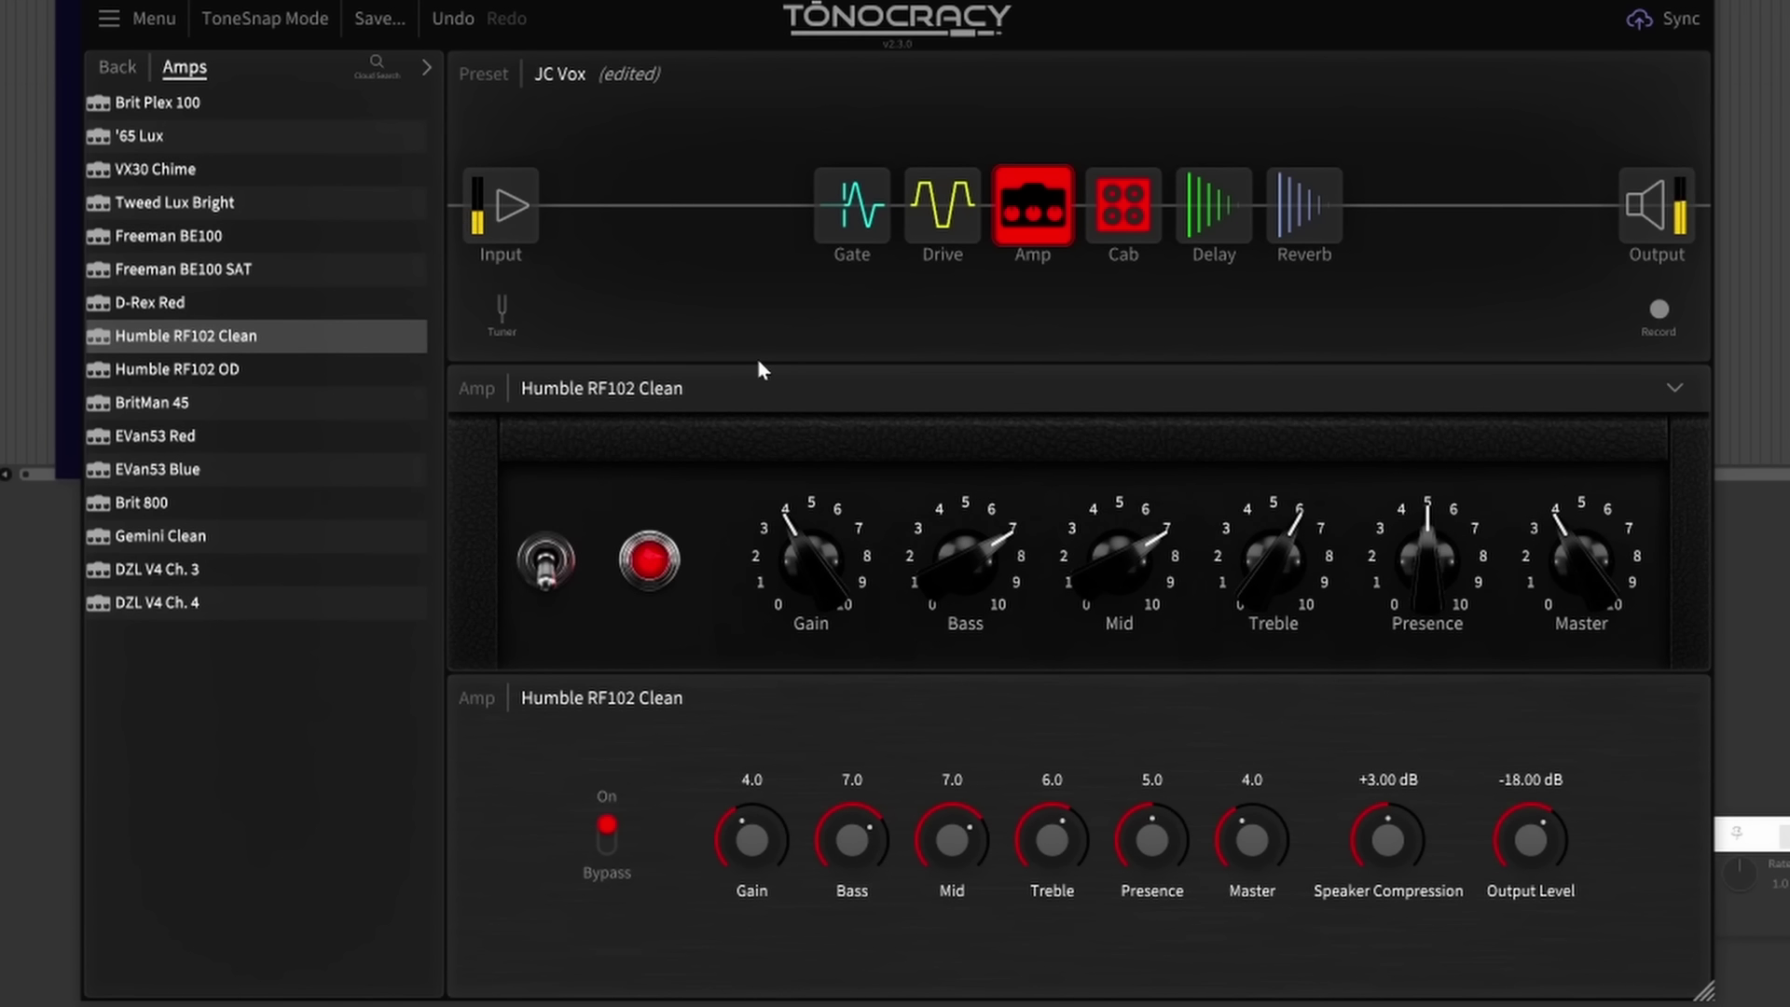
left_click_drag(756, 825, 747, 850)
left_click_drag(1274, 858, 1243, 856)
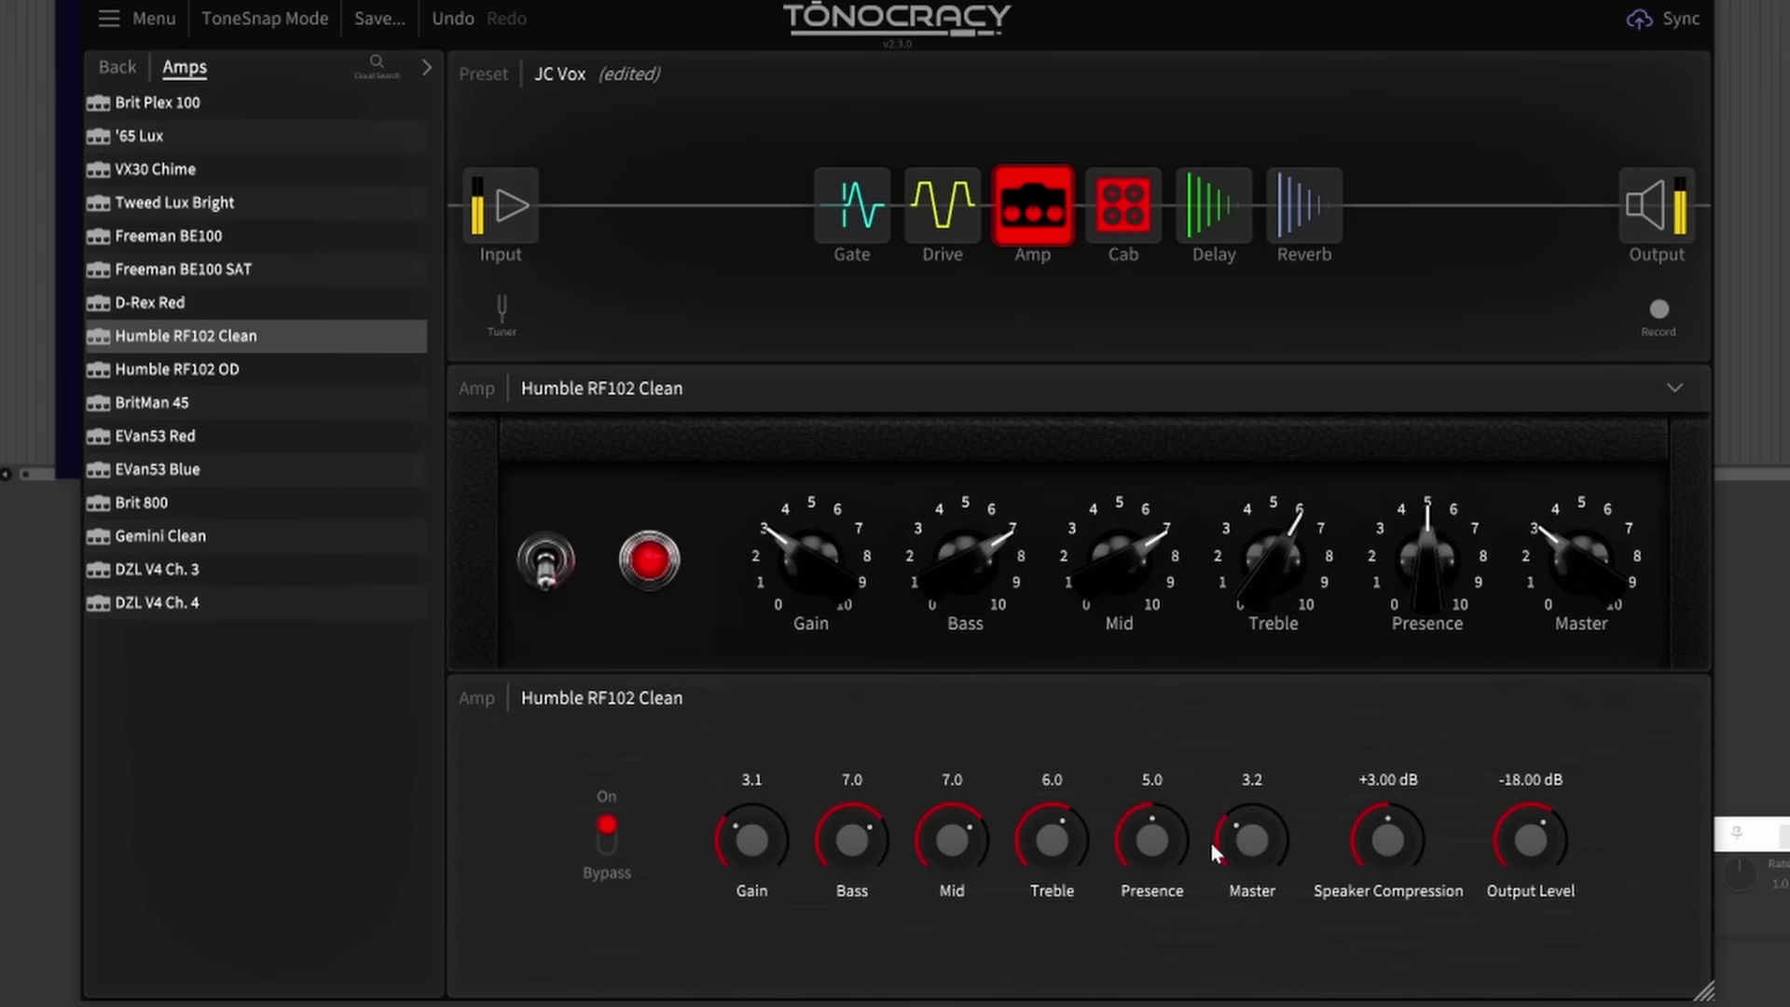
Delete the drive pedal and retune the amp to bass 5.3, mid 6.2, master 5.1.
left_click(950, 210)
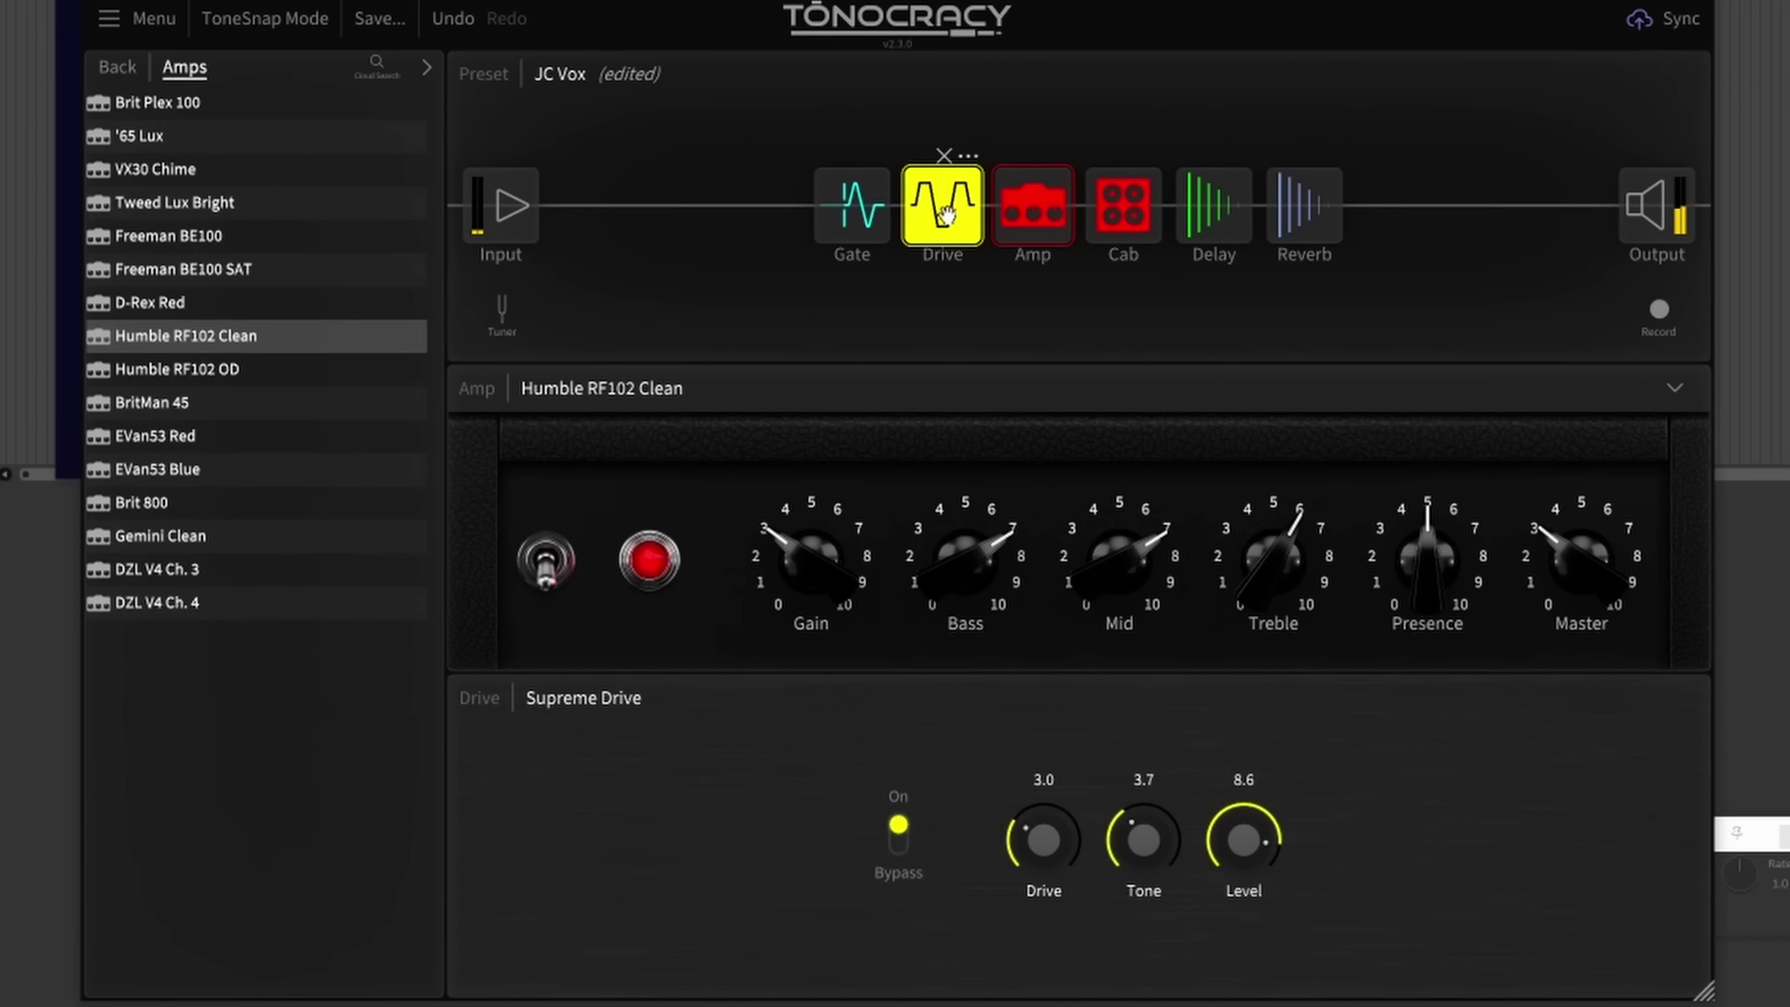
left_click(943, 156)
left_click(983, 224)
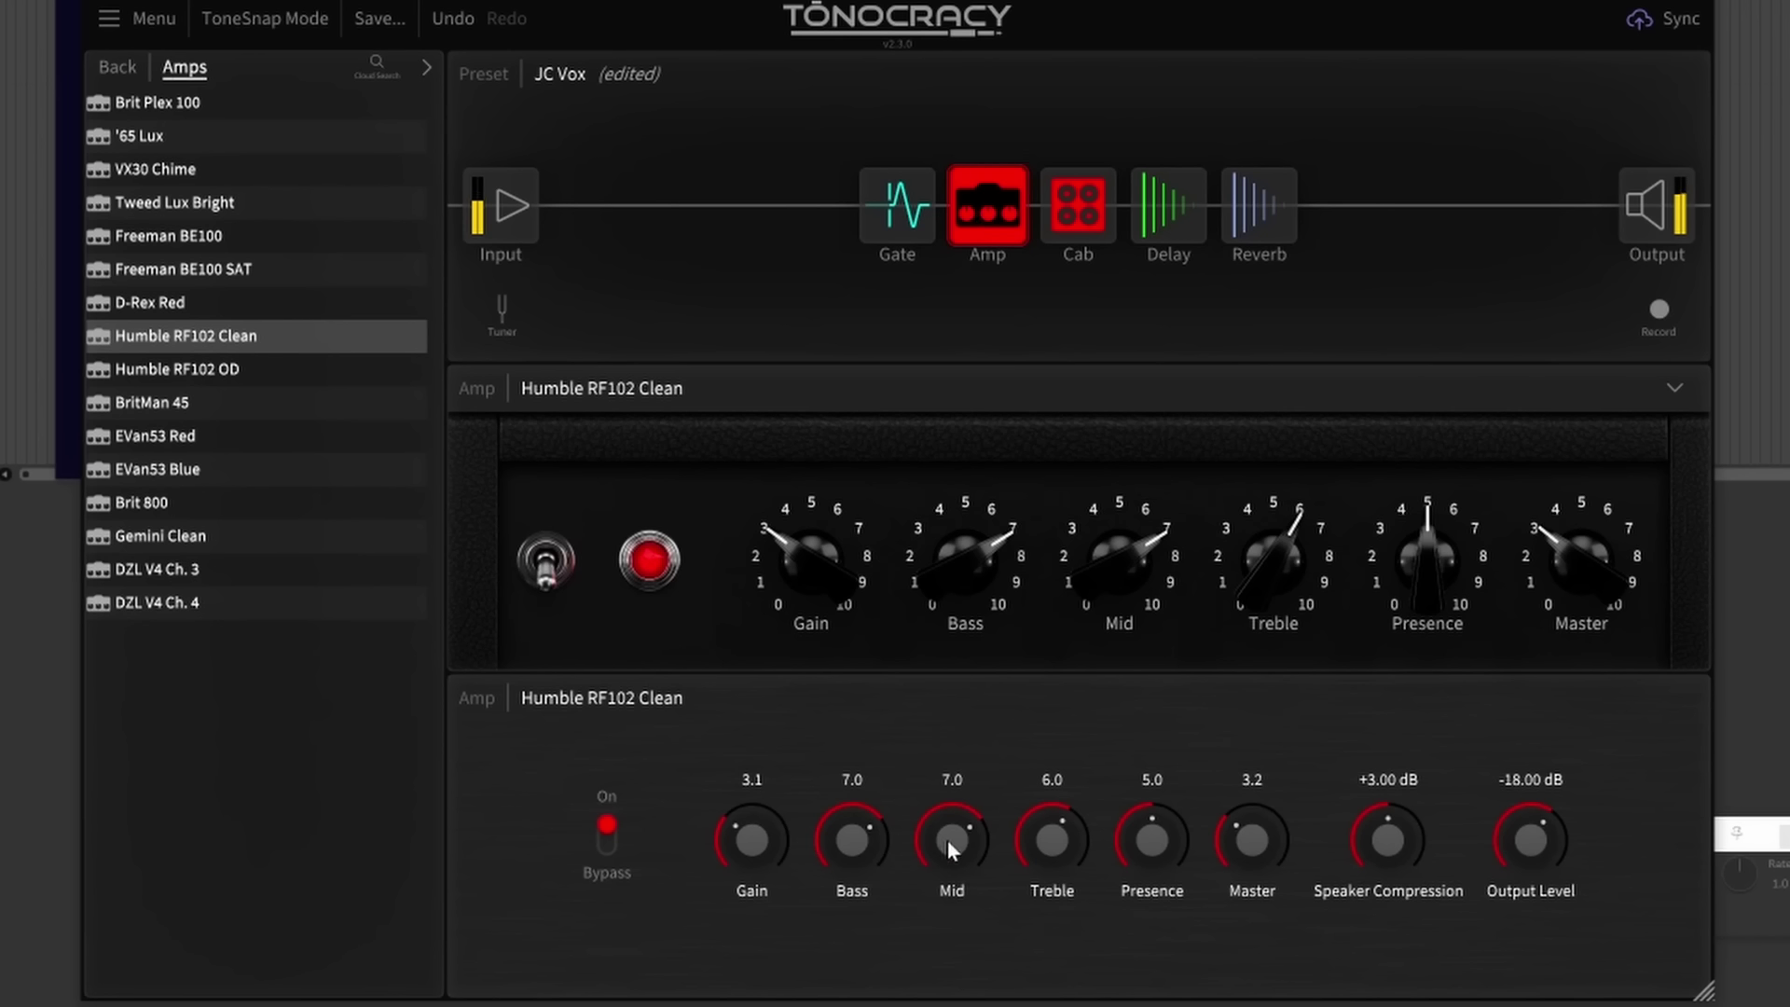
mouse_move(1059, 824)
left_mouse_down()
mouse_move(1059, 847)
mouse_move(942, 847)
mouse_move(852, 886)
mouse_move(852, 907)
left_mouse_up()
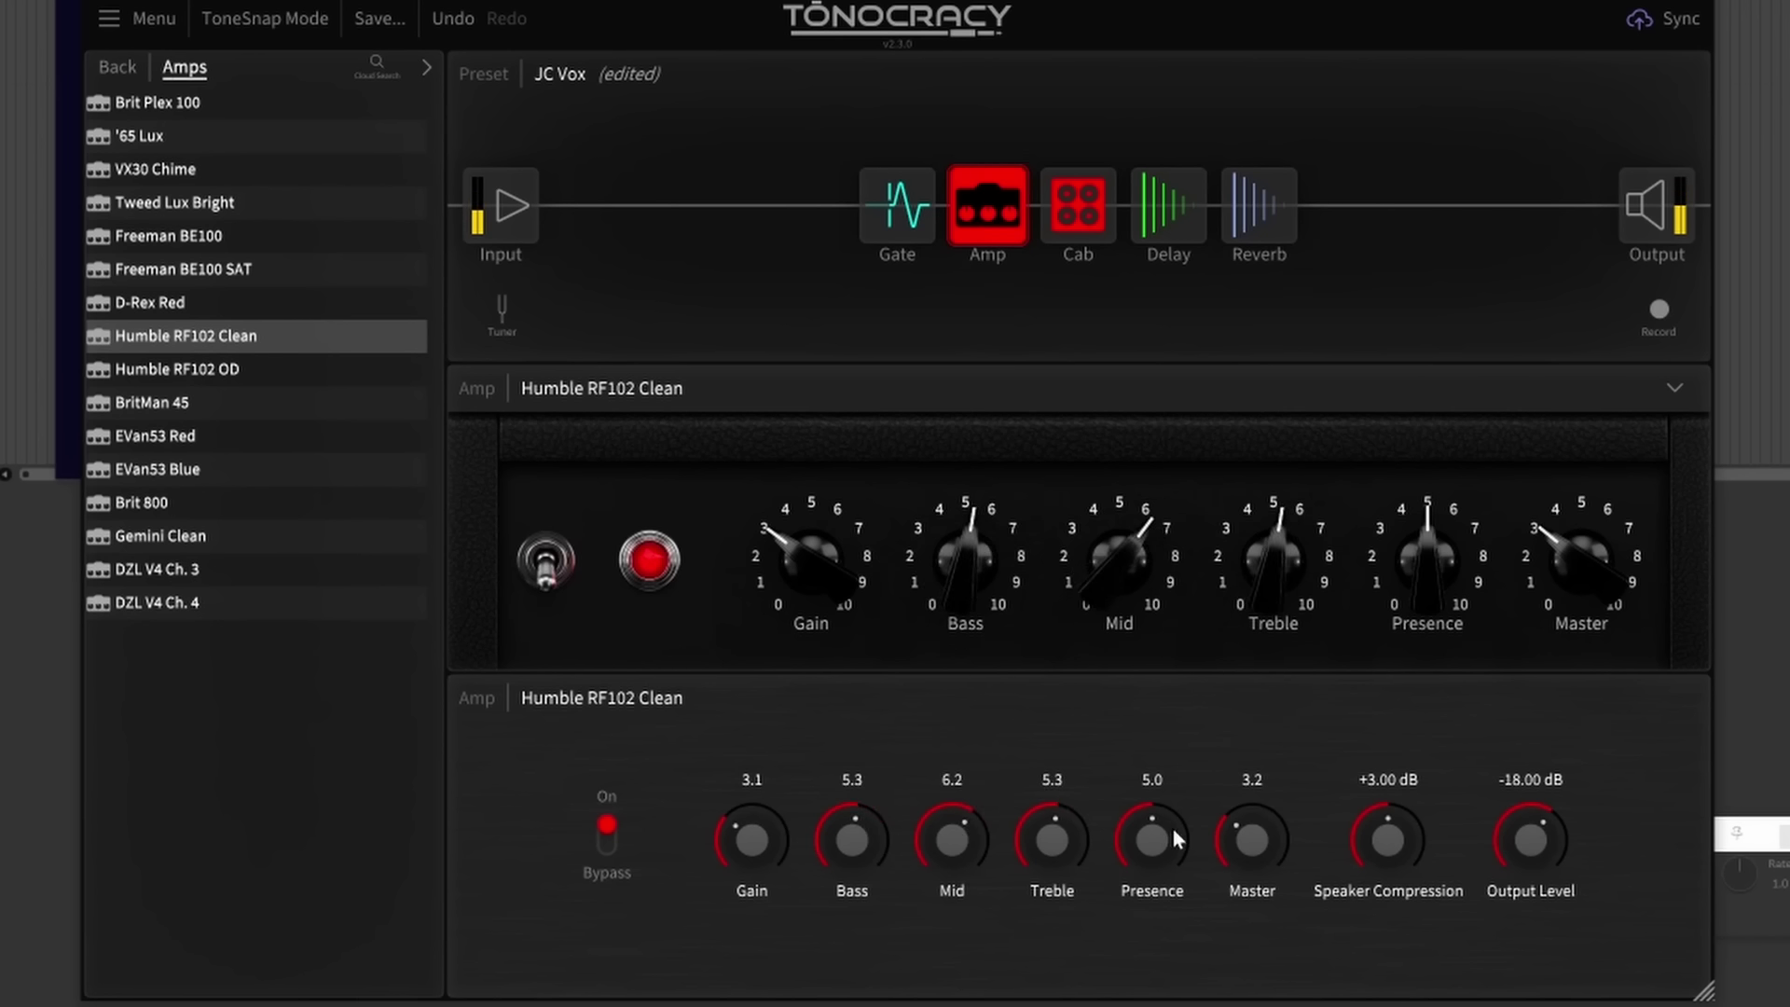
mouse_move(1246, 836)
left_mouse_down()
mouse_move(1265, 802)
mouse_move(1247, 793)
left_mouse_up()
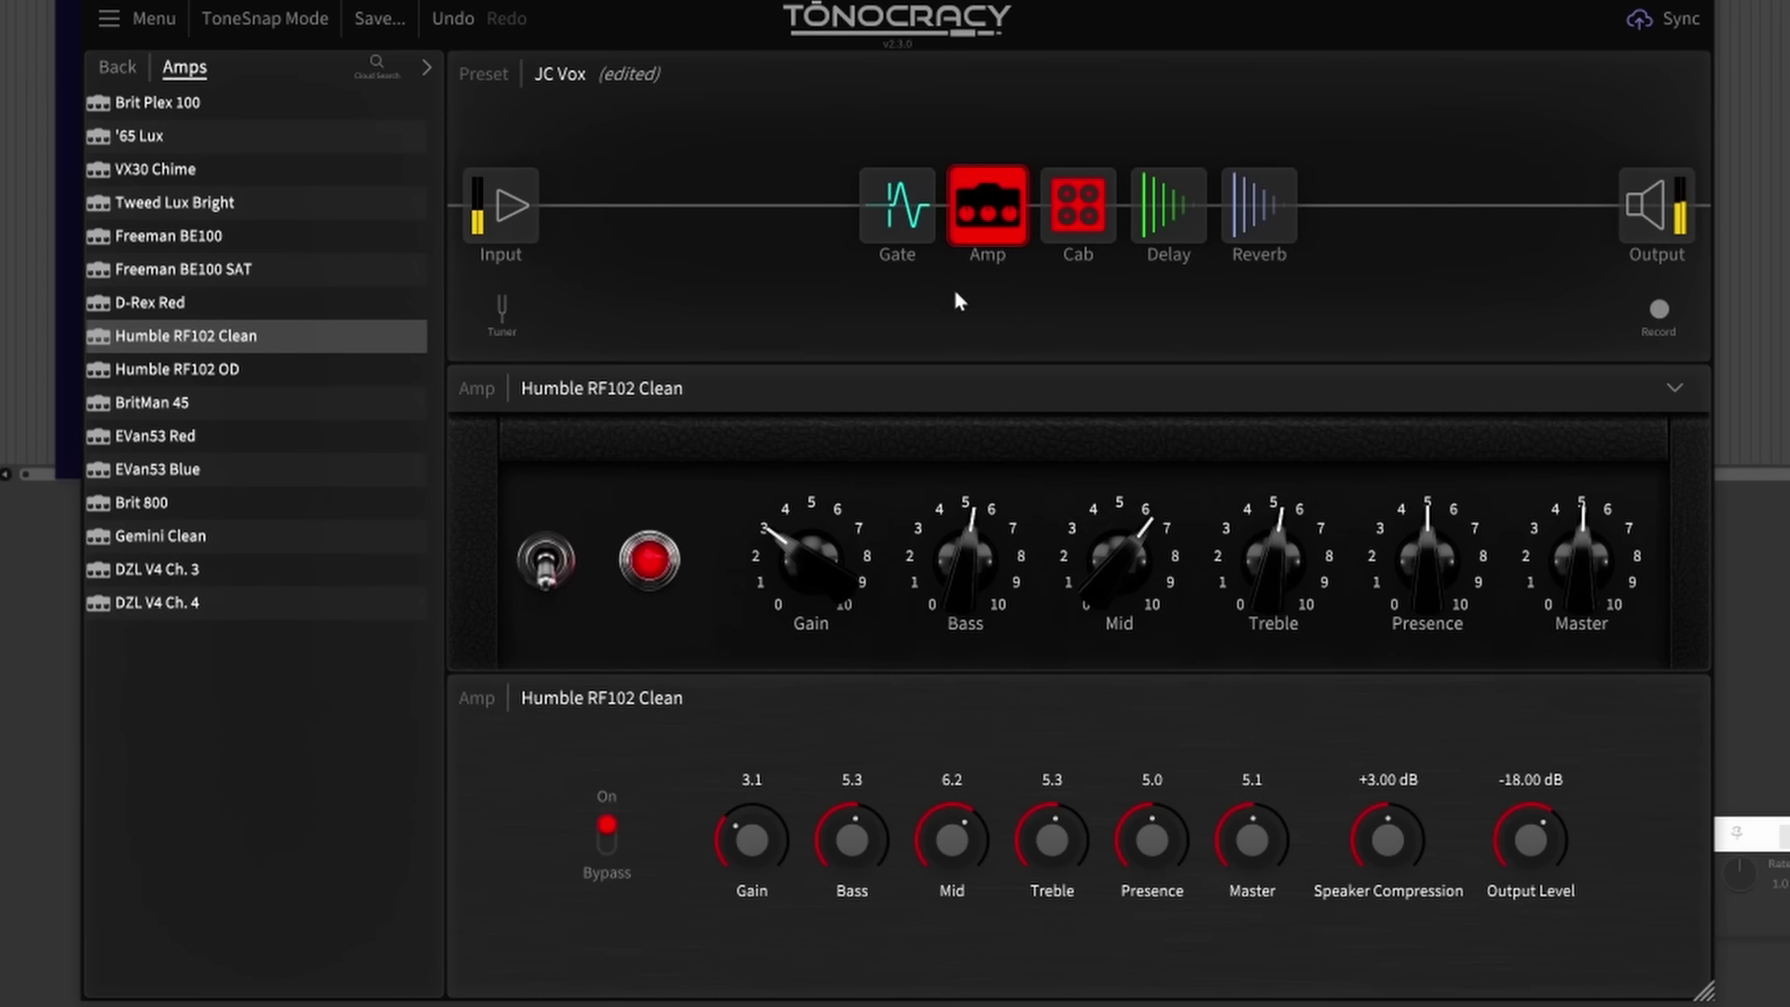
left_click(1062, 227)
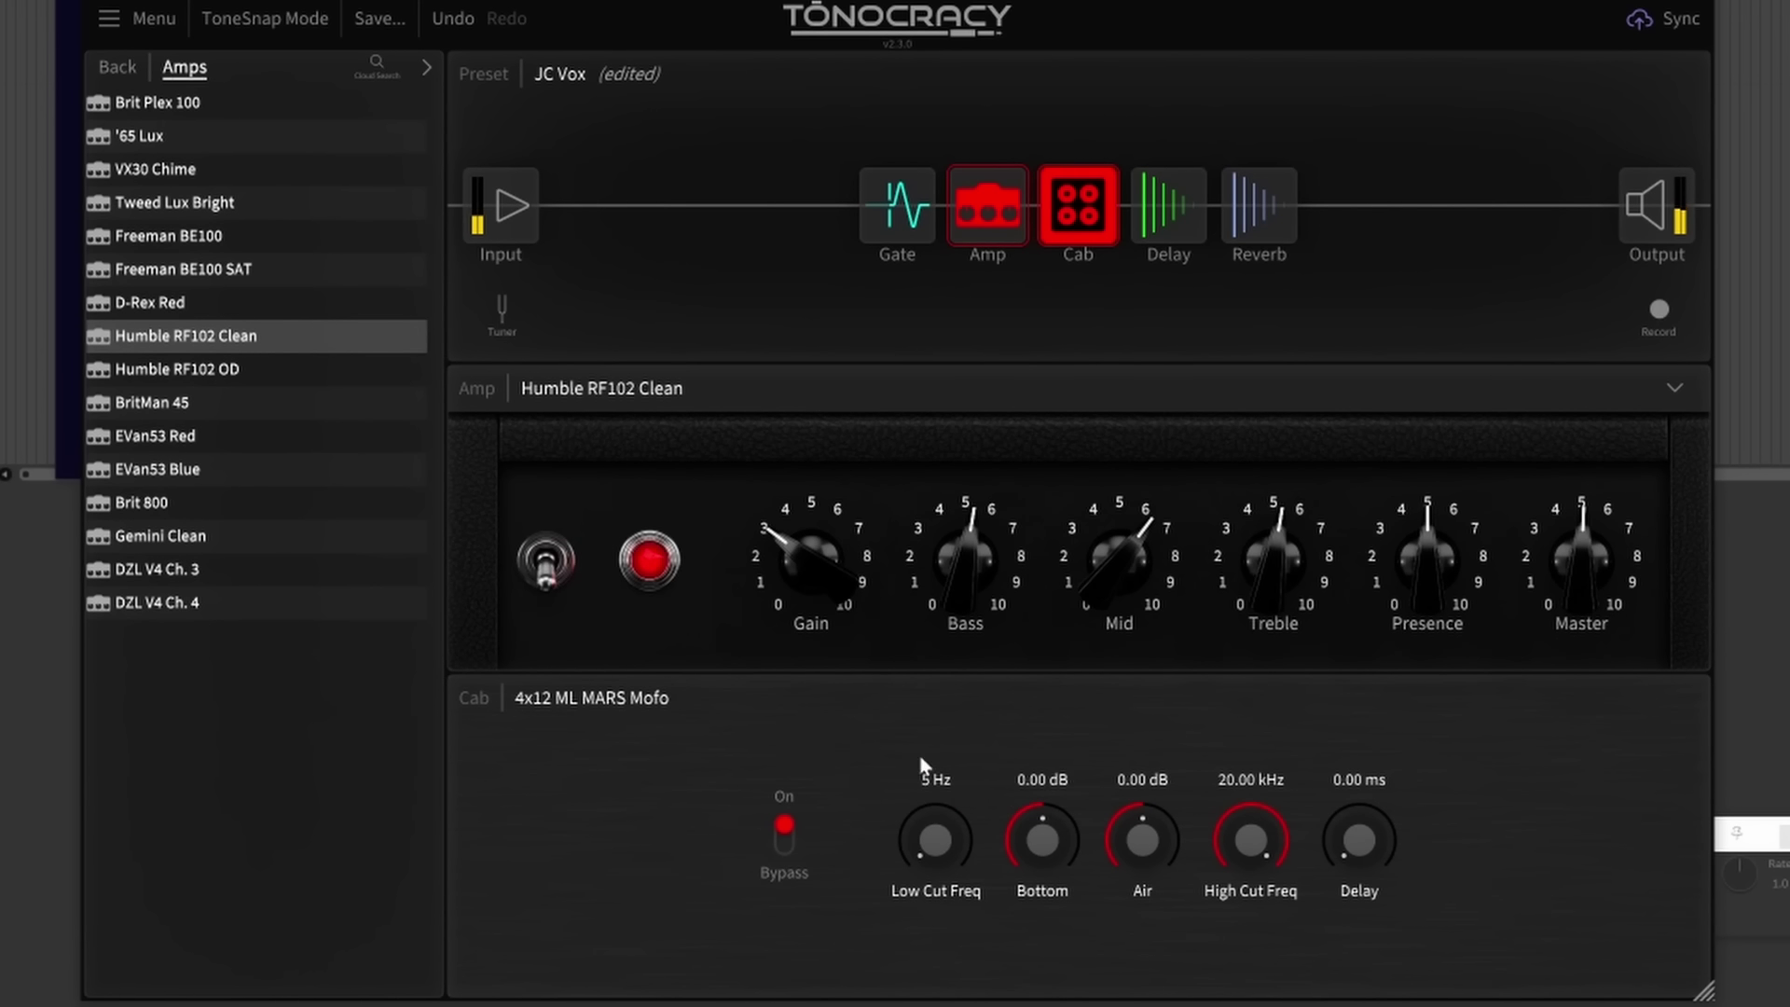
Swap JC Vox's cabinet from 4x12 ML MARS Mofo to 4x12 ML EVML.
mouse_move(1079, 208)
left_click(1057, 175)
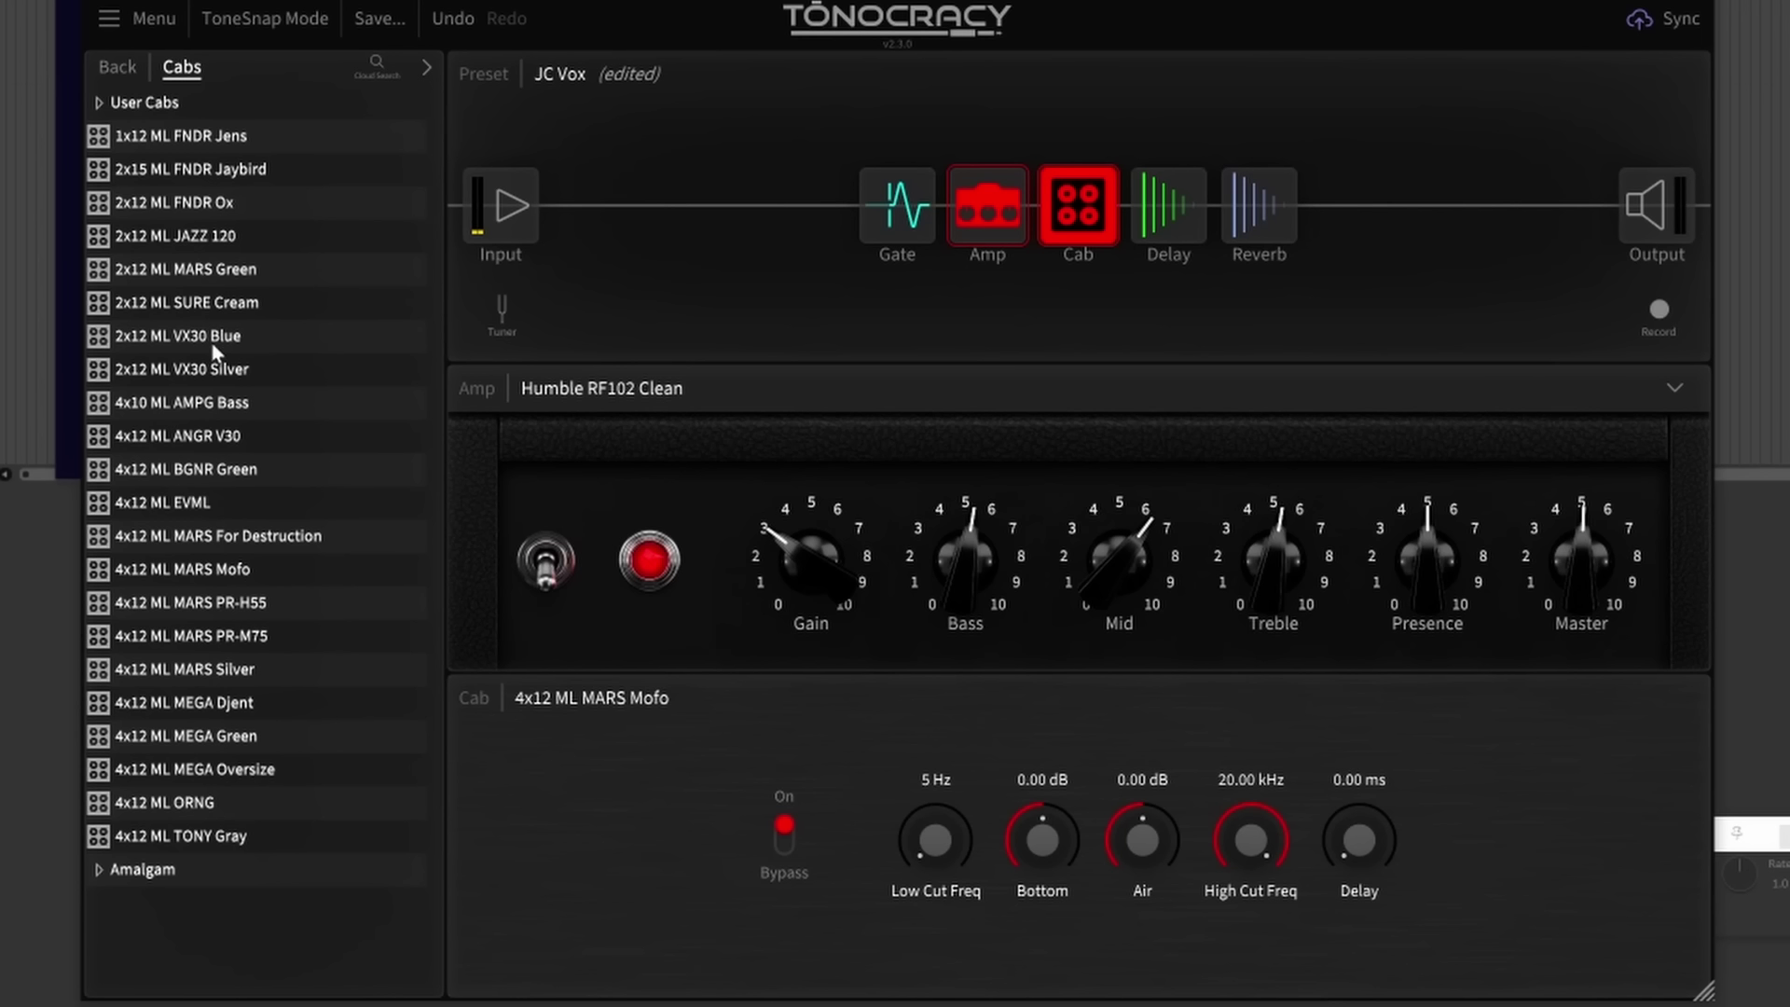
left_click(195, 510)
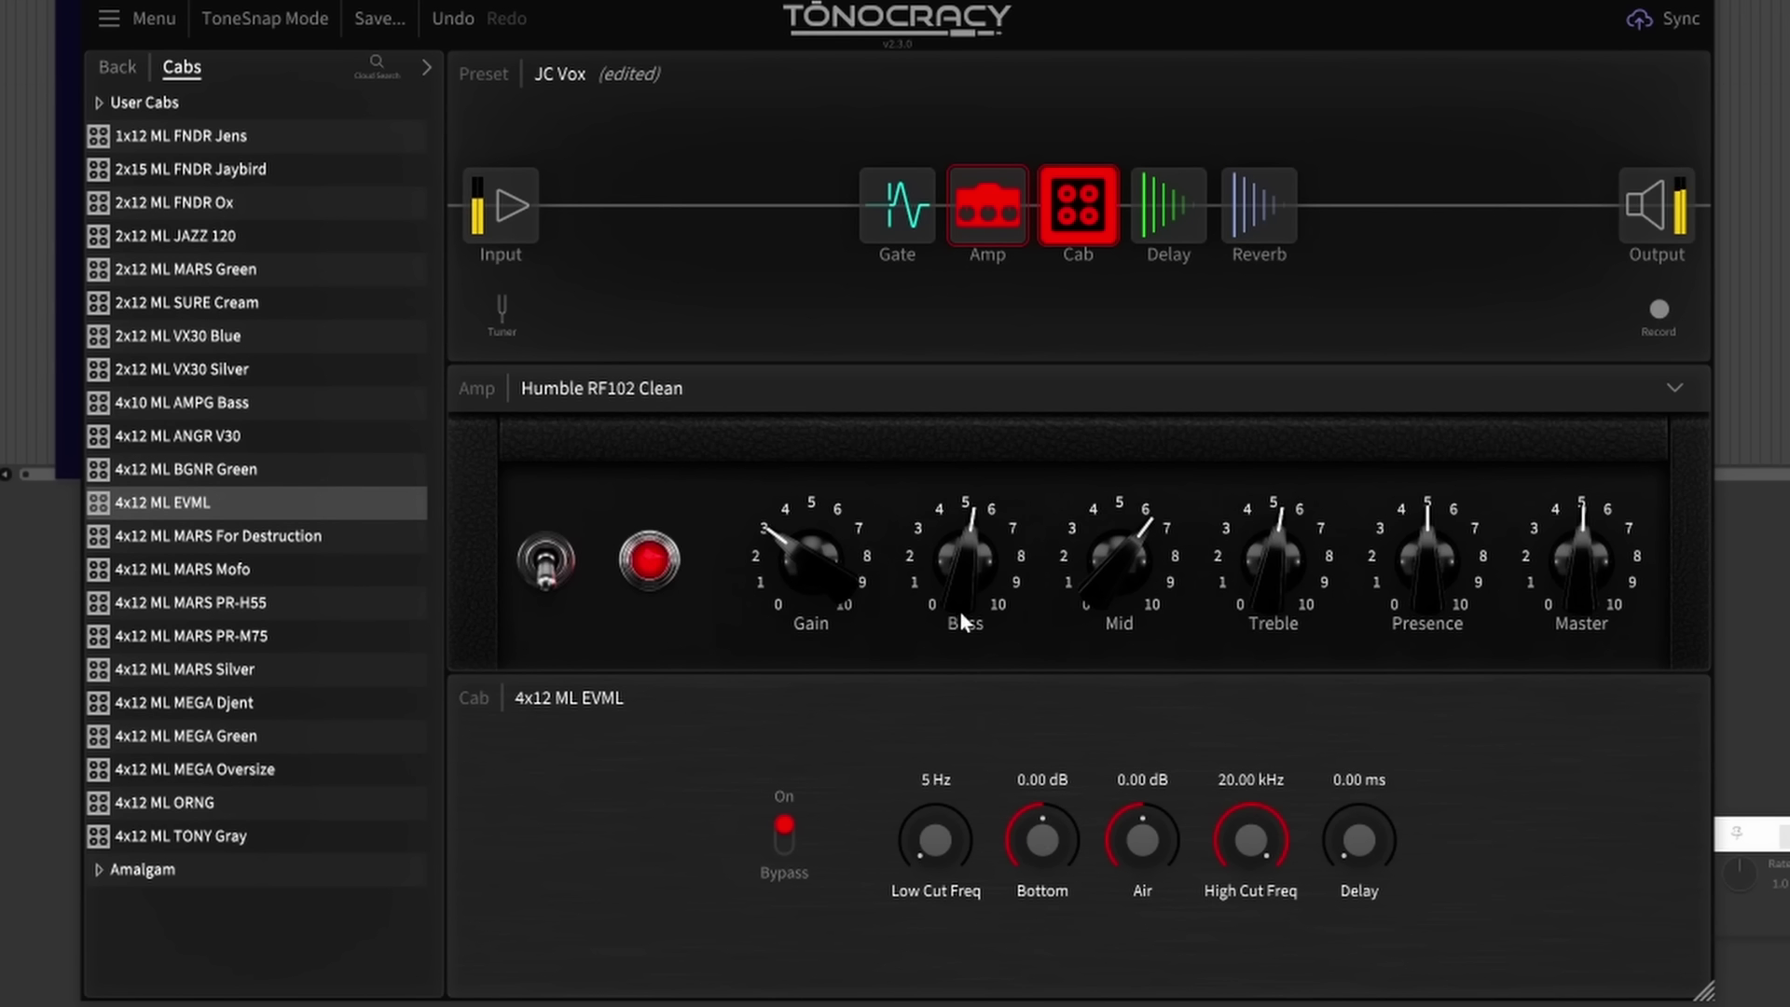
Lower the delay mix, replace the ping-pong delay with Mod Delay, and cut its time to 167 ms.
left_click(1167, 221)
mouse_move(1168, 207)
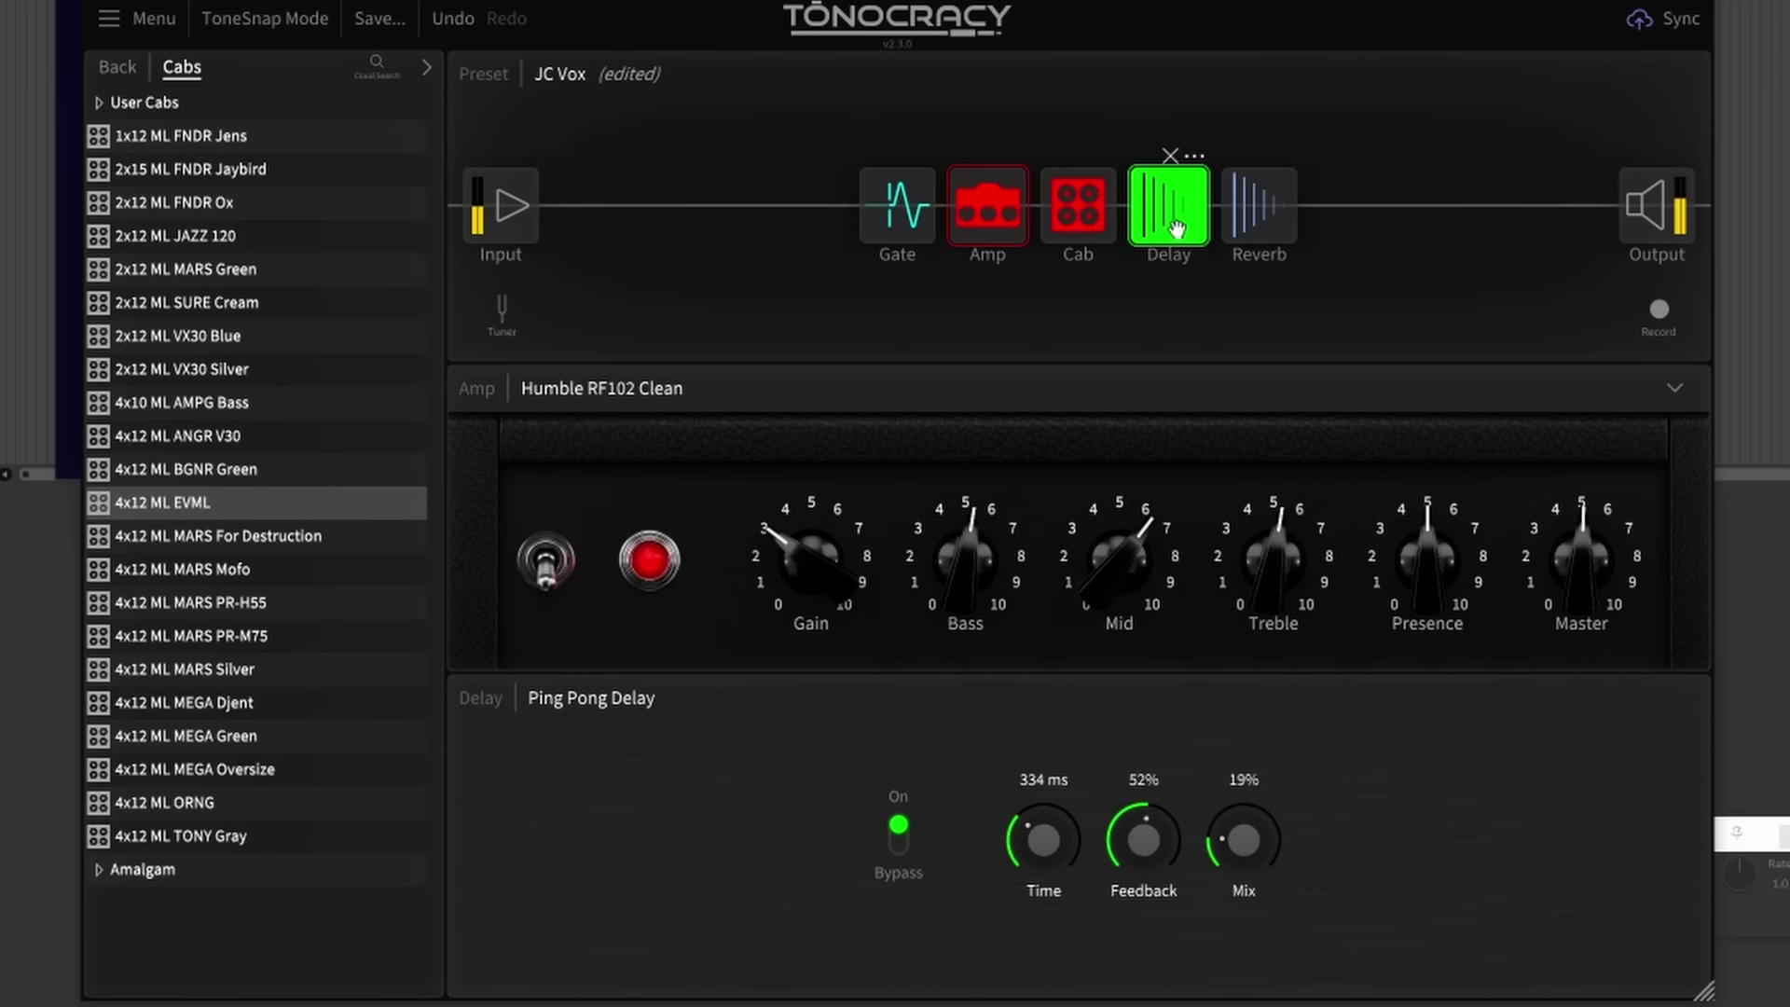
left_click_drag(1242, 840, 1239, 862)
left_click(1196, 168)
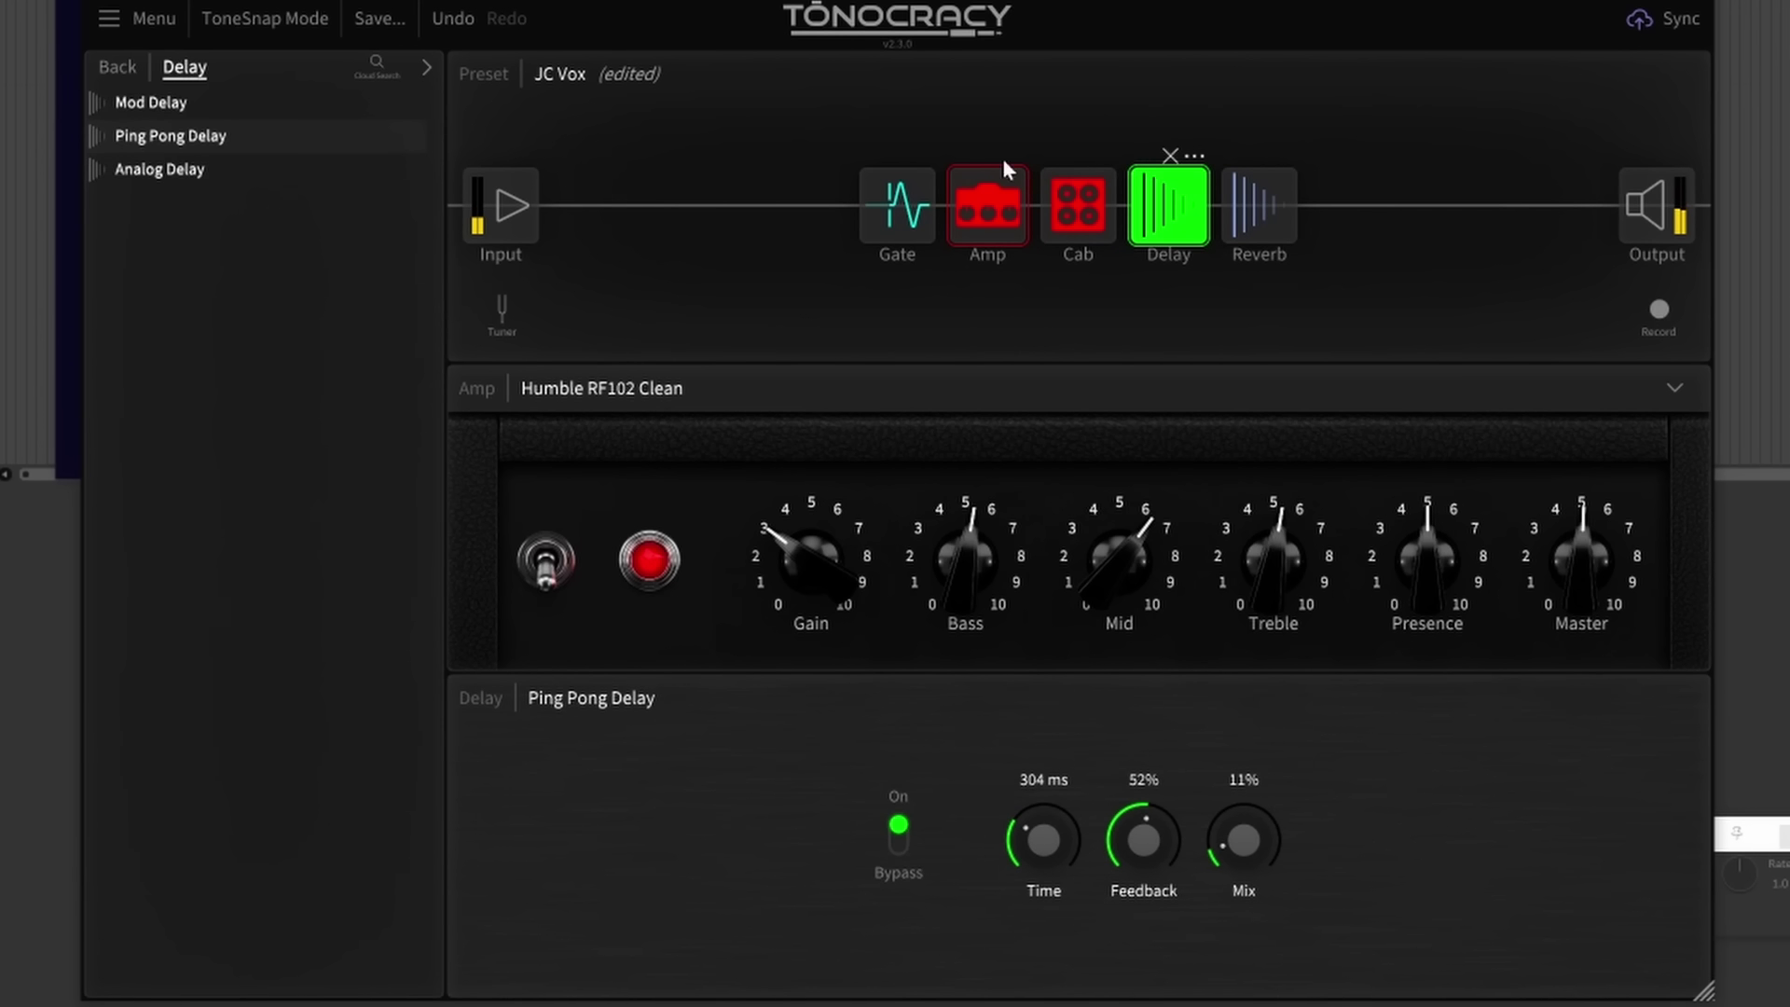
left_click(163, 108)
left_click_drag(839, 849, 838, 886)
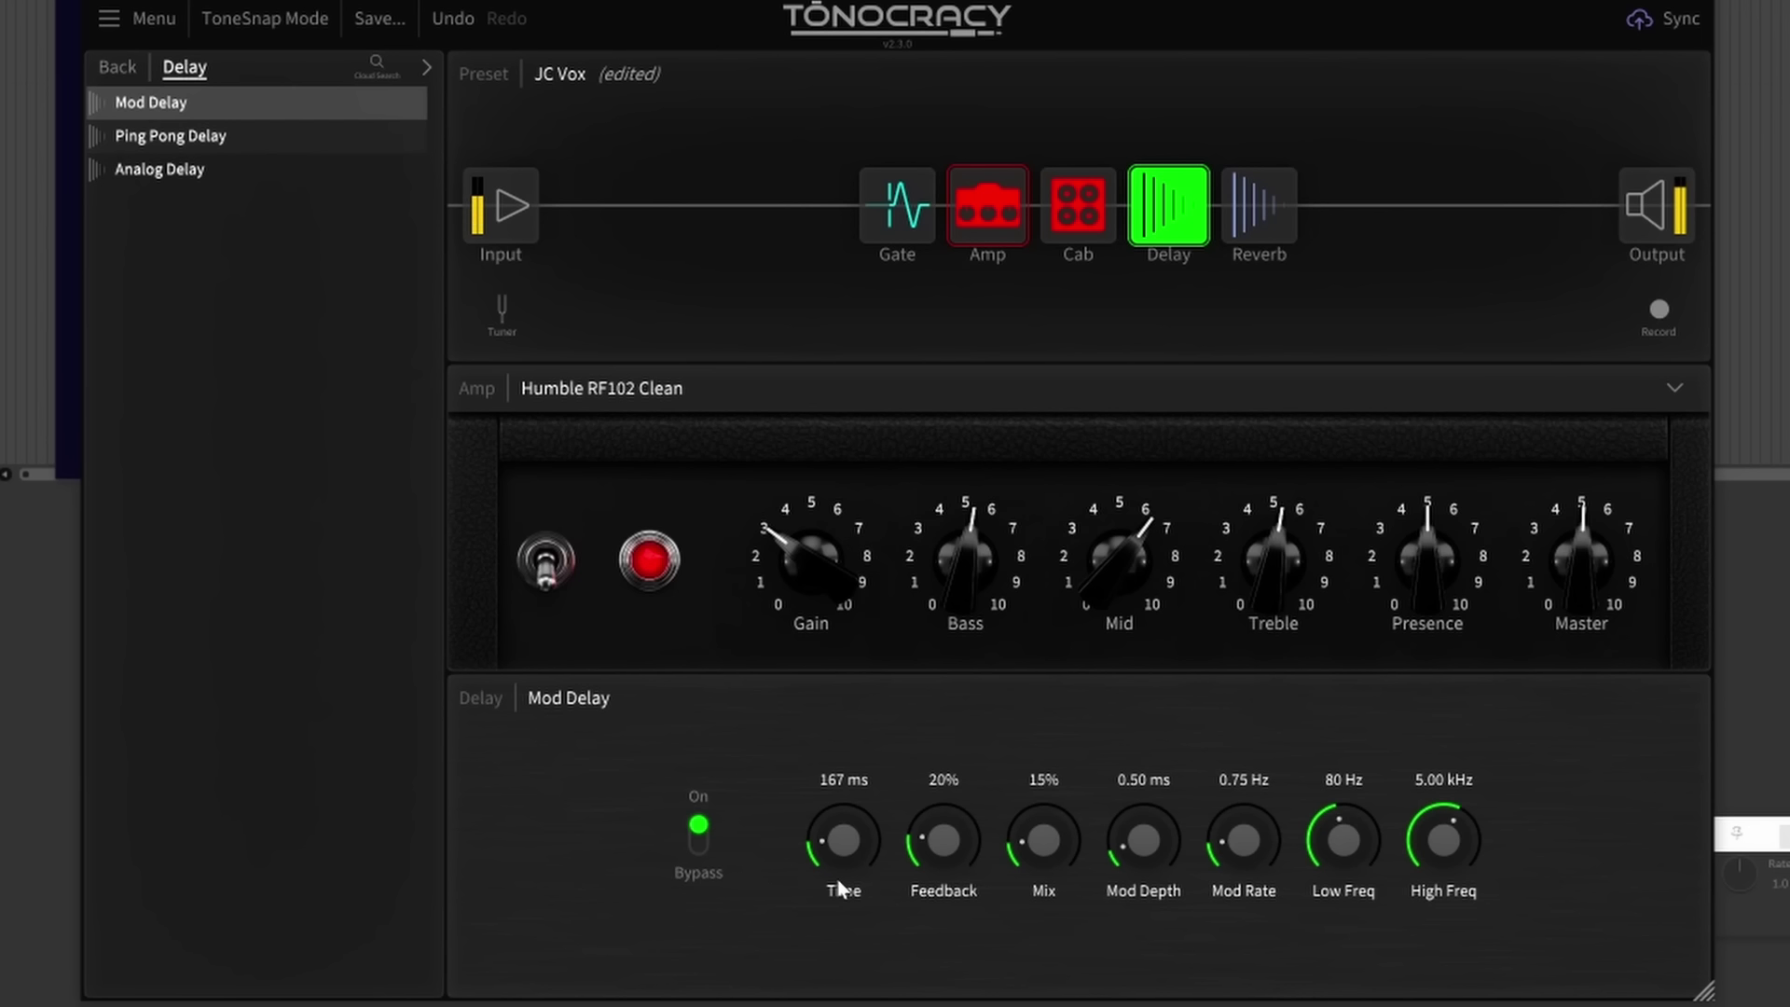
left_click(1089, 236)
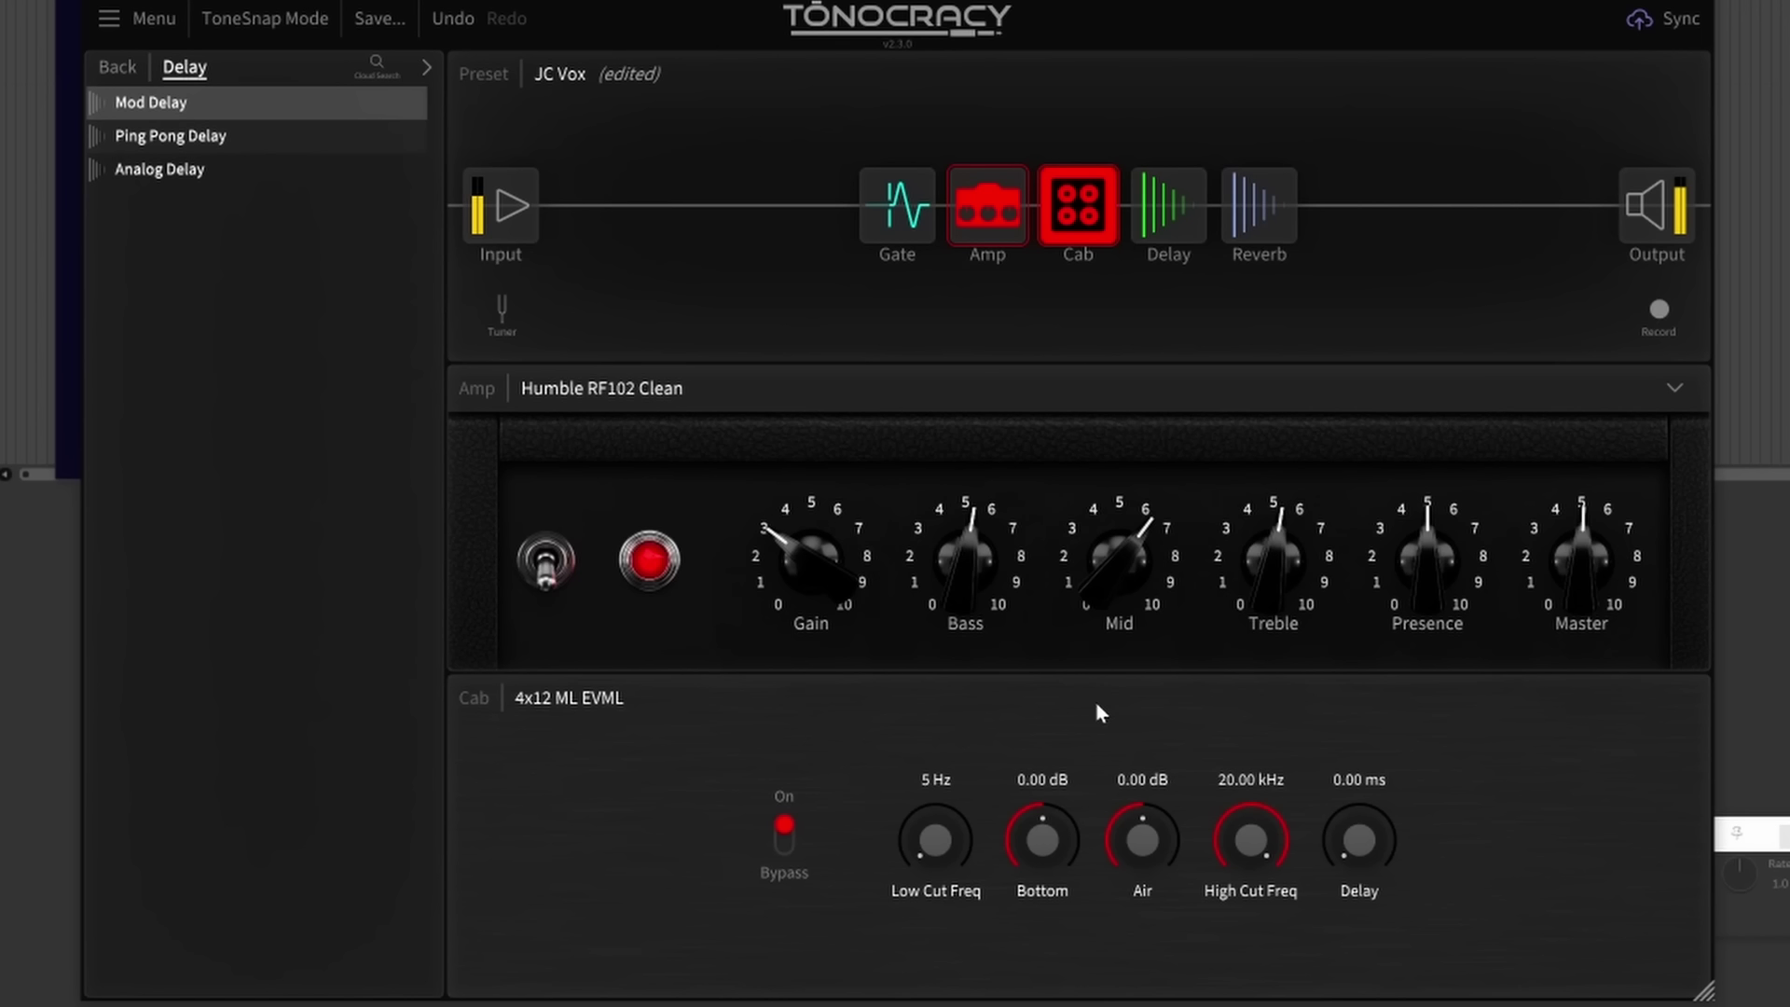
Raise the Humble RF102 Clean gain from 3, overshooting to 9.5, and settle near 5.5.
left_click_drag(814, 553, 826, 514)
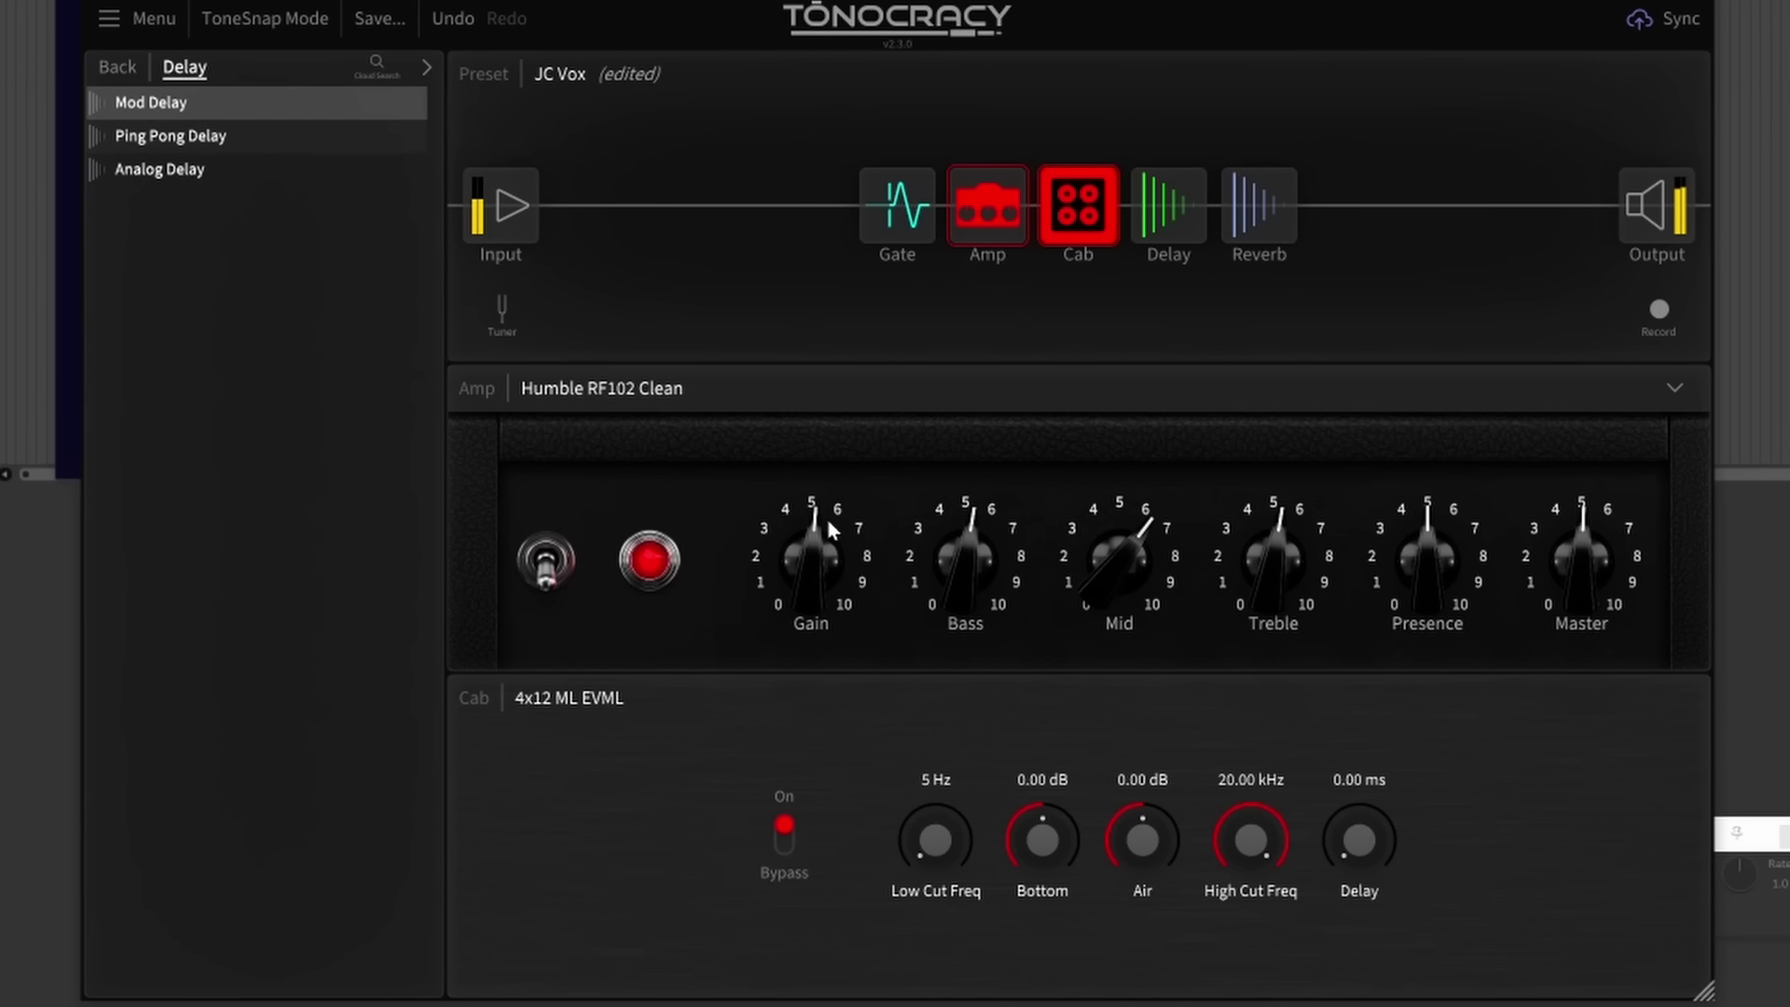
left_click_drag(802, 511, 1004, 561)
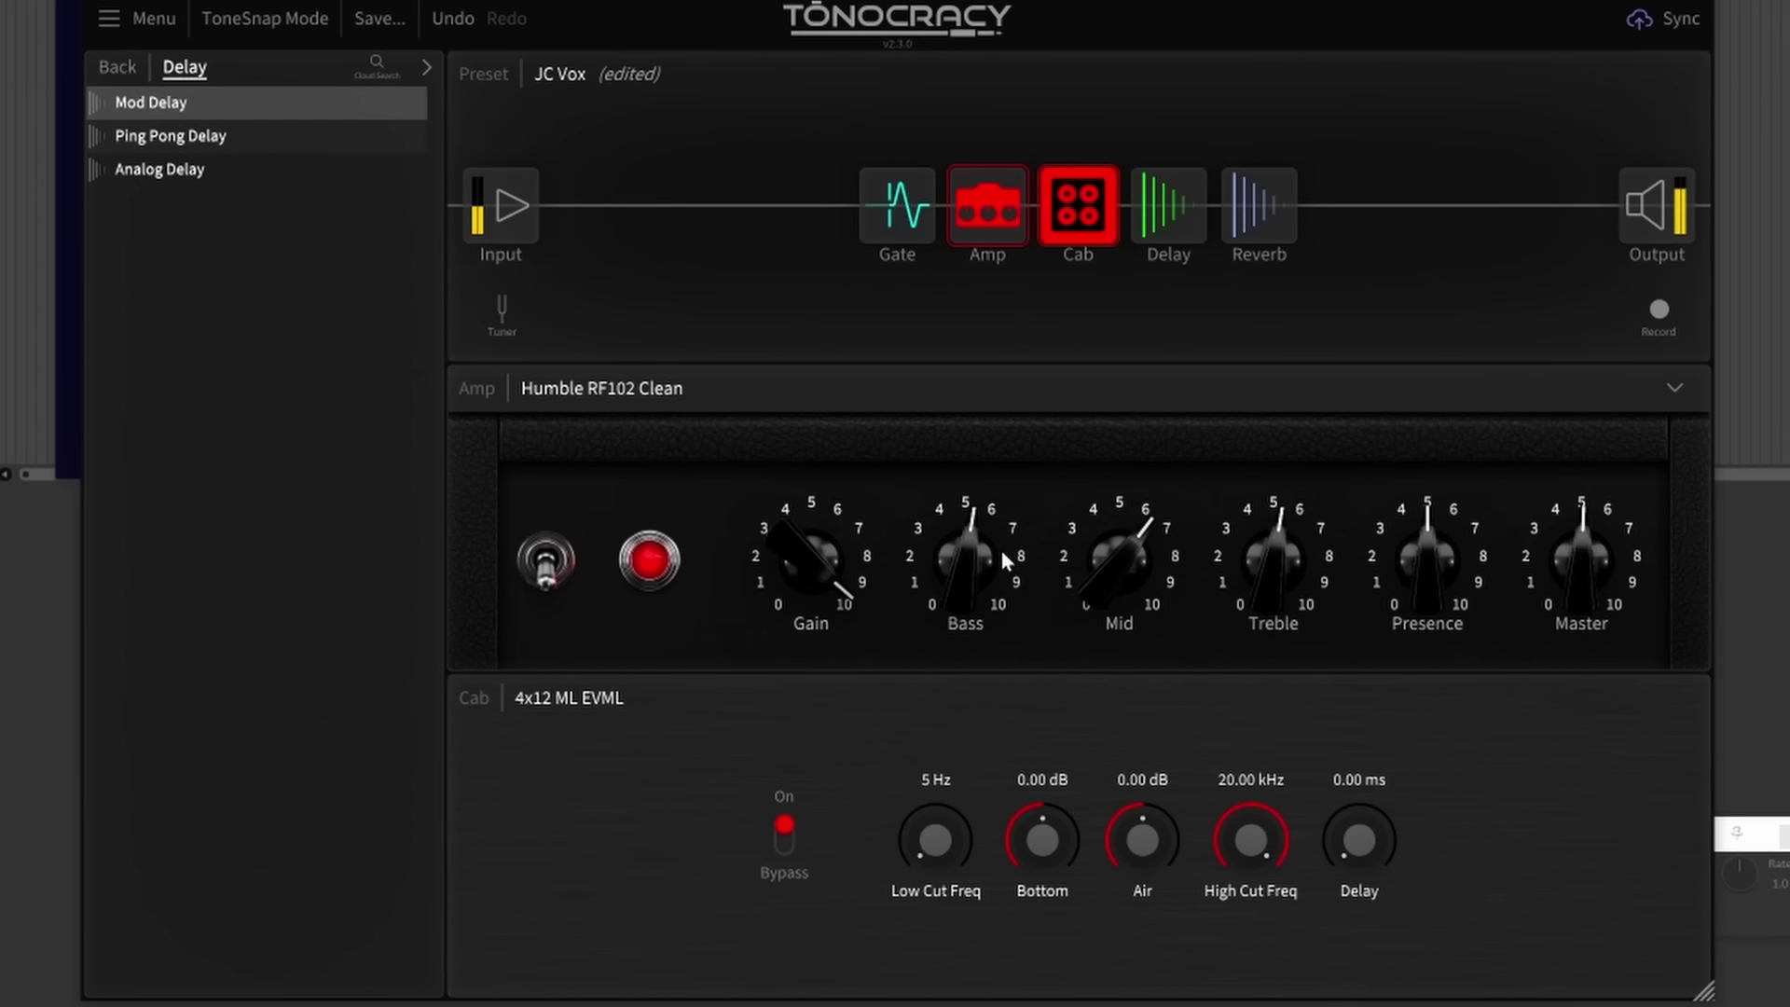
left_click_drag(801, 651, 825, 715)
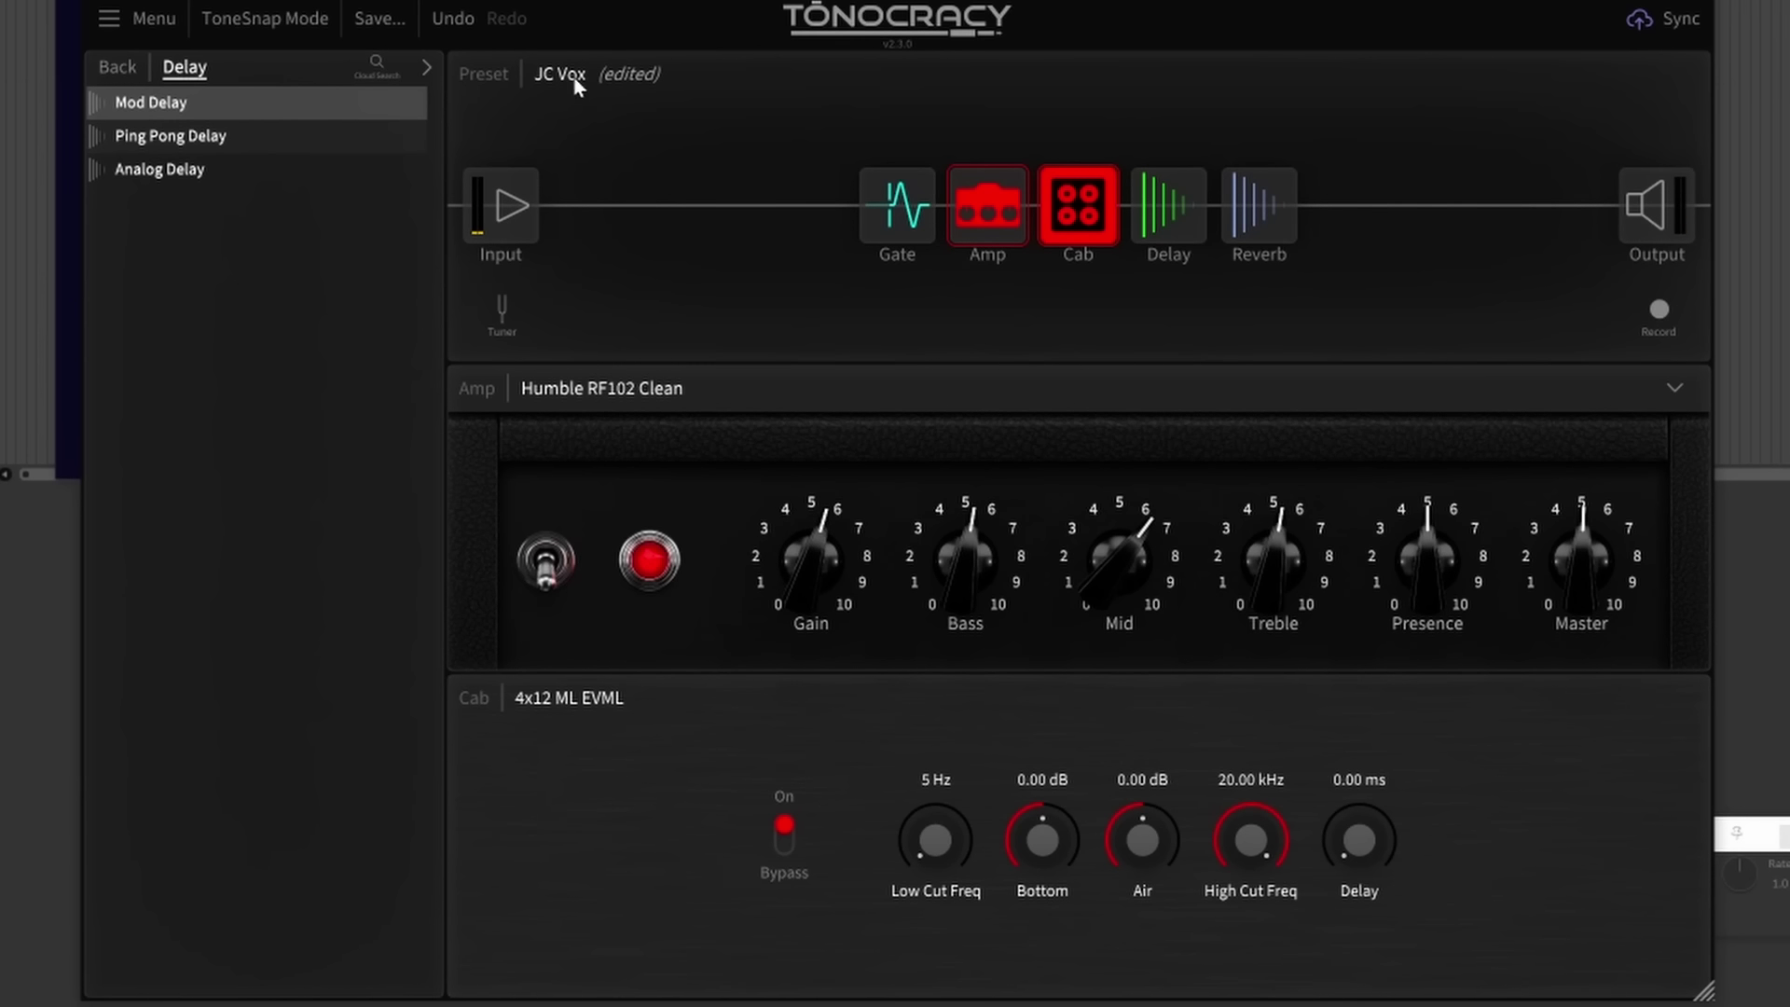
Save a preset copy called 'JC Dumble Clean' with description 'Robben Dumble Clean'.
left_click(366, 22)
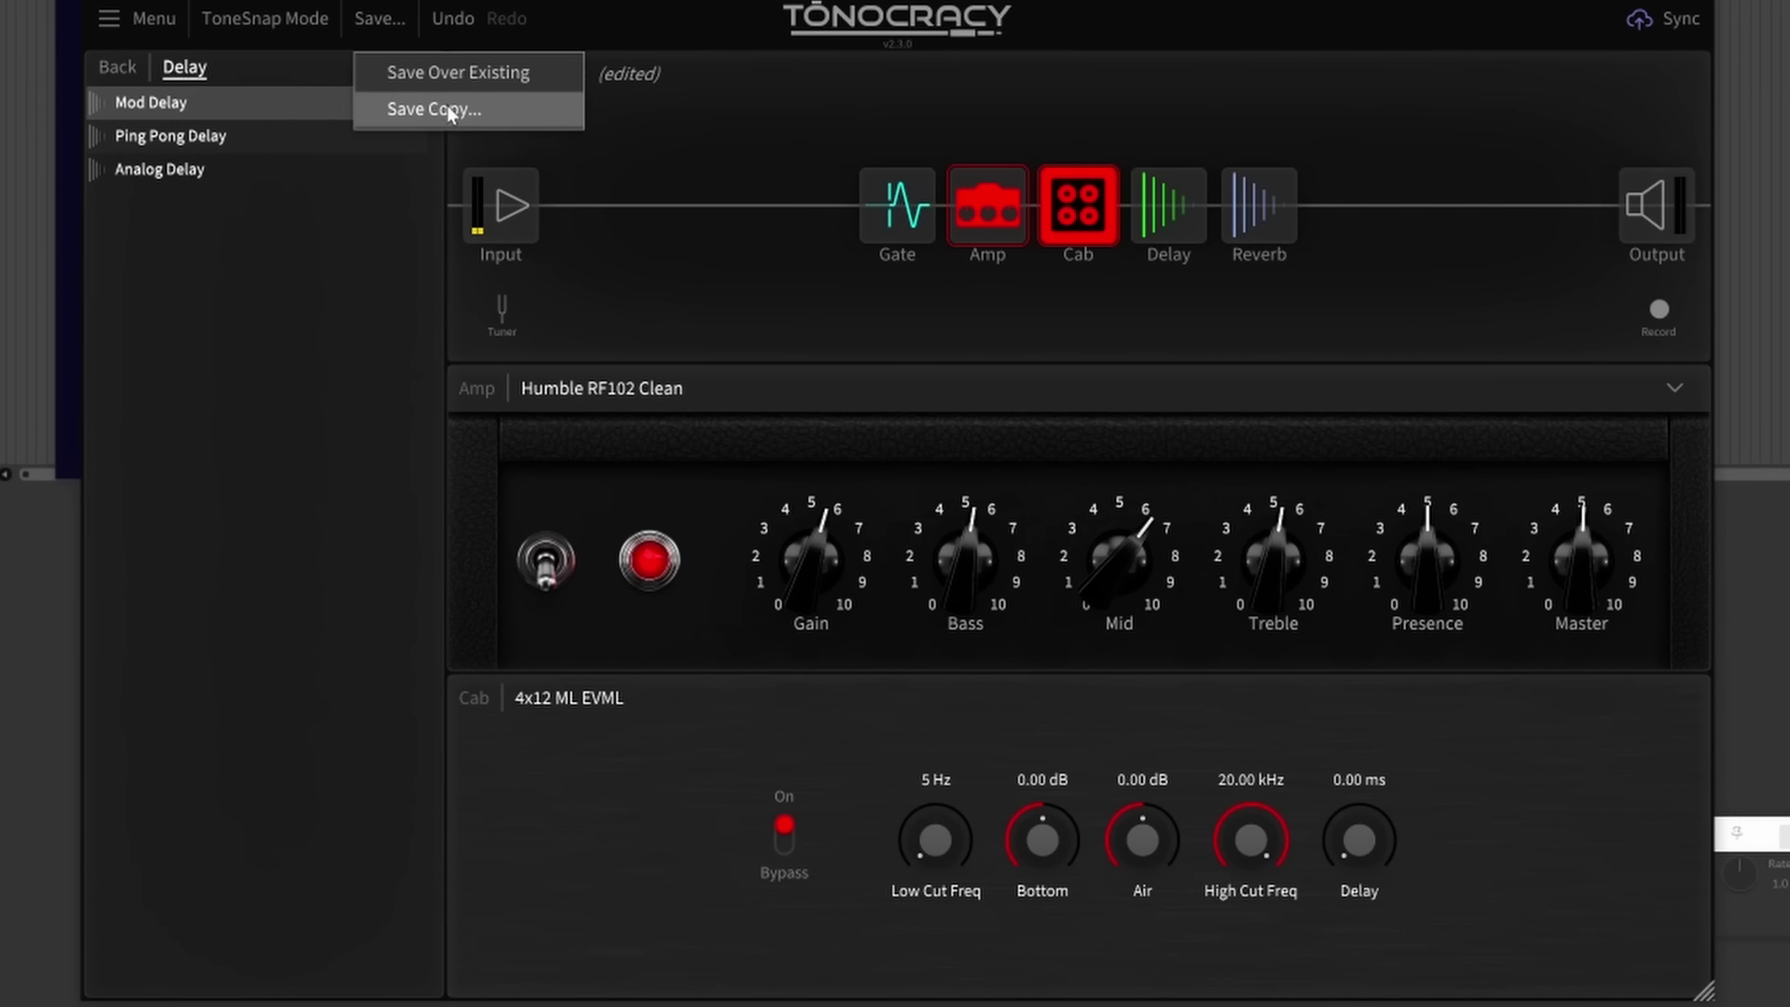
left_click(447, 108)
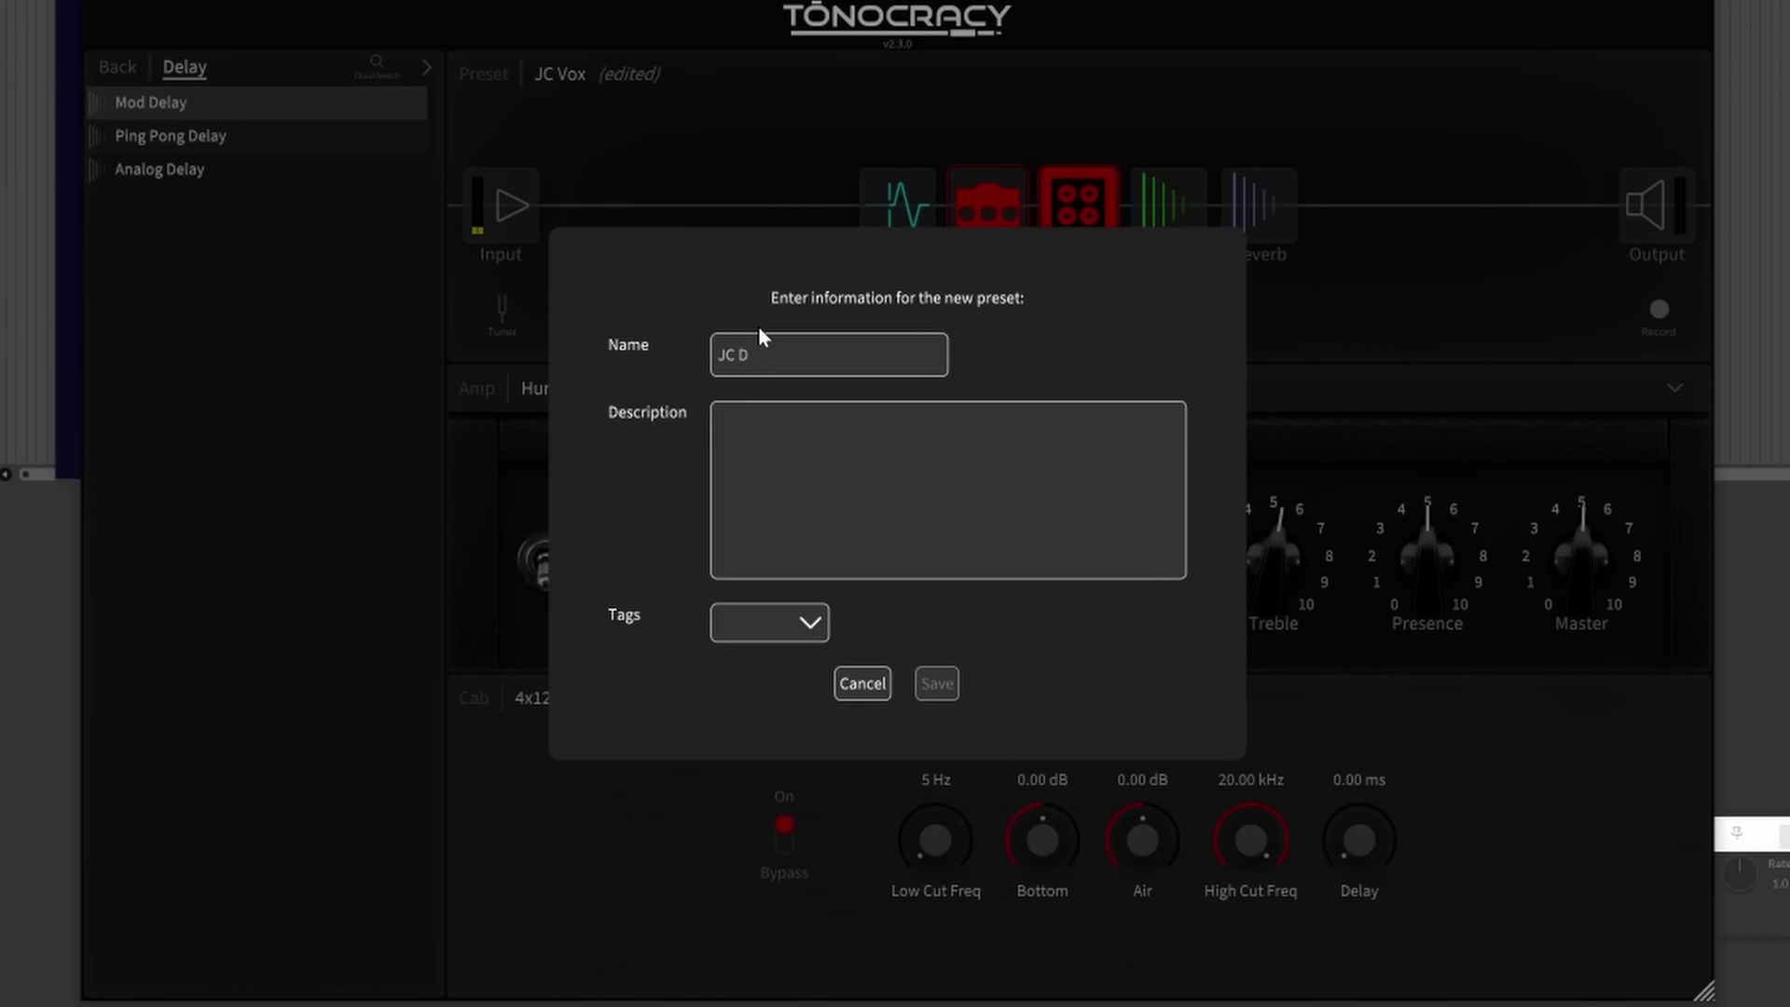
type("e Clean")
key("Tab")
type("ROb")
key("BackSpace")
key("BackSpace")
type("obben Dumble")
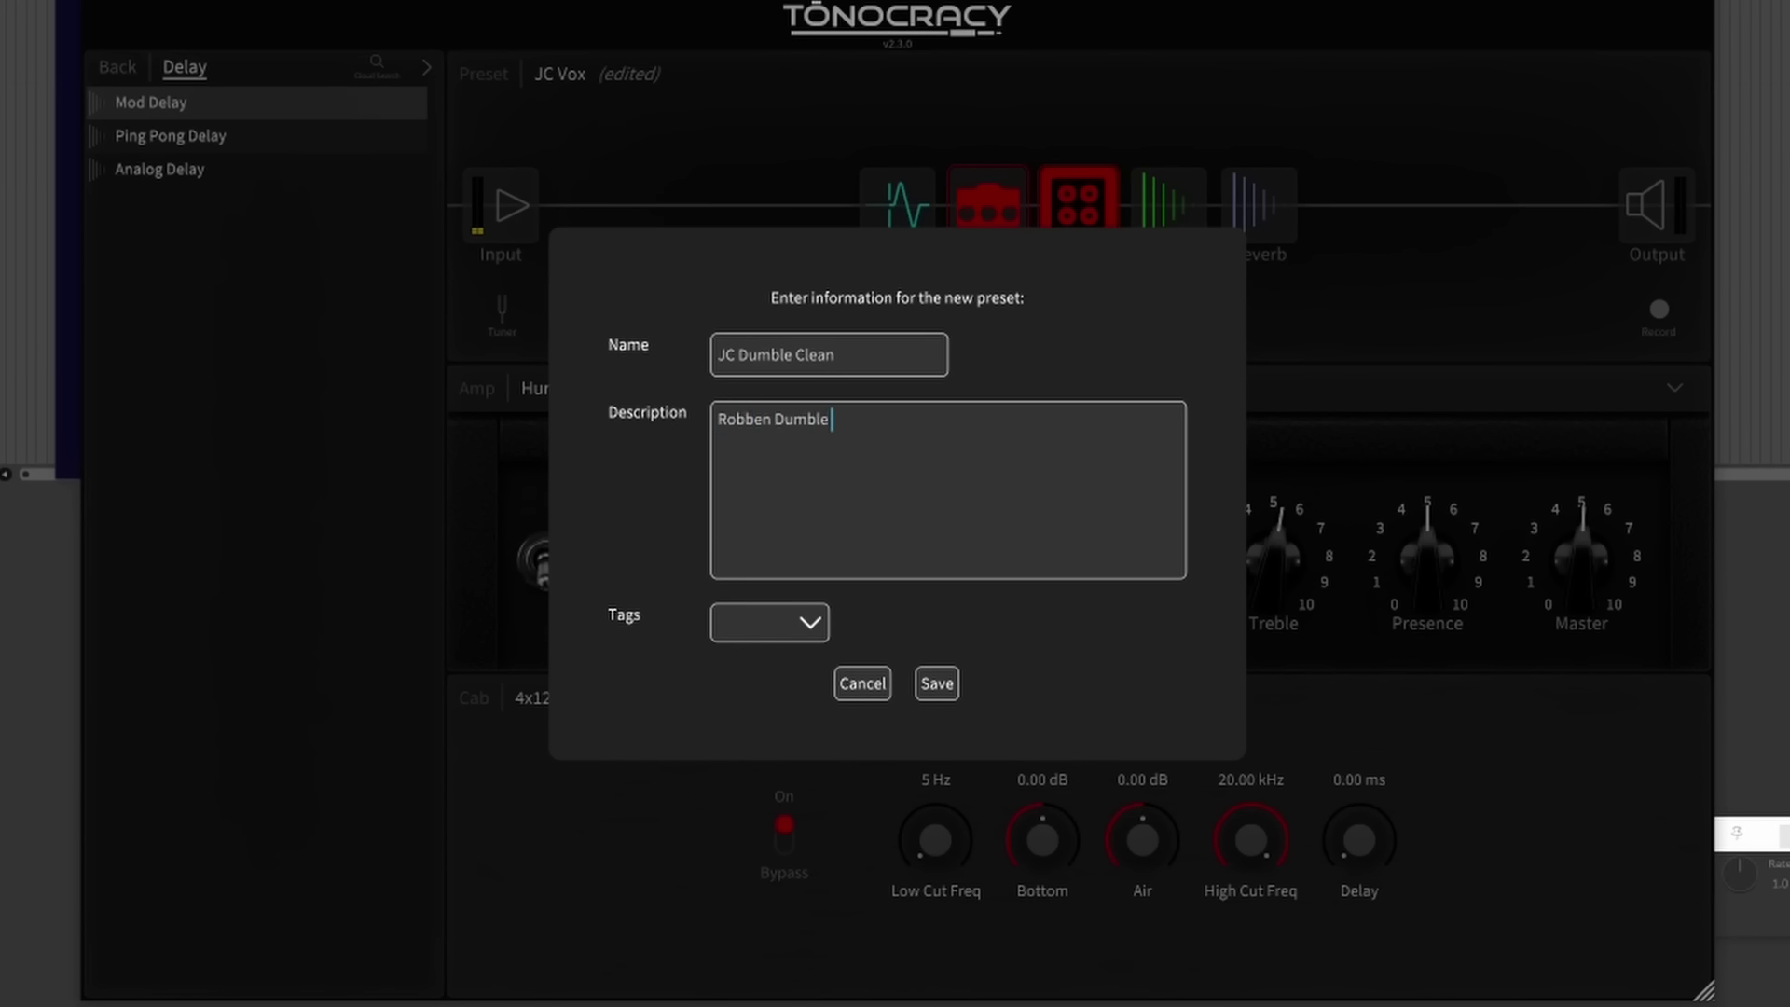
type(" Clean")
left_click(936, 684)
left_click(997, 218)
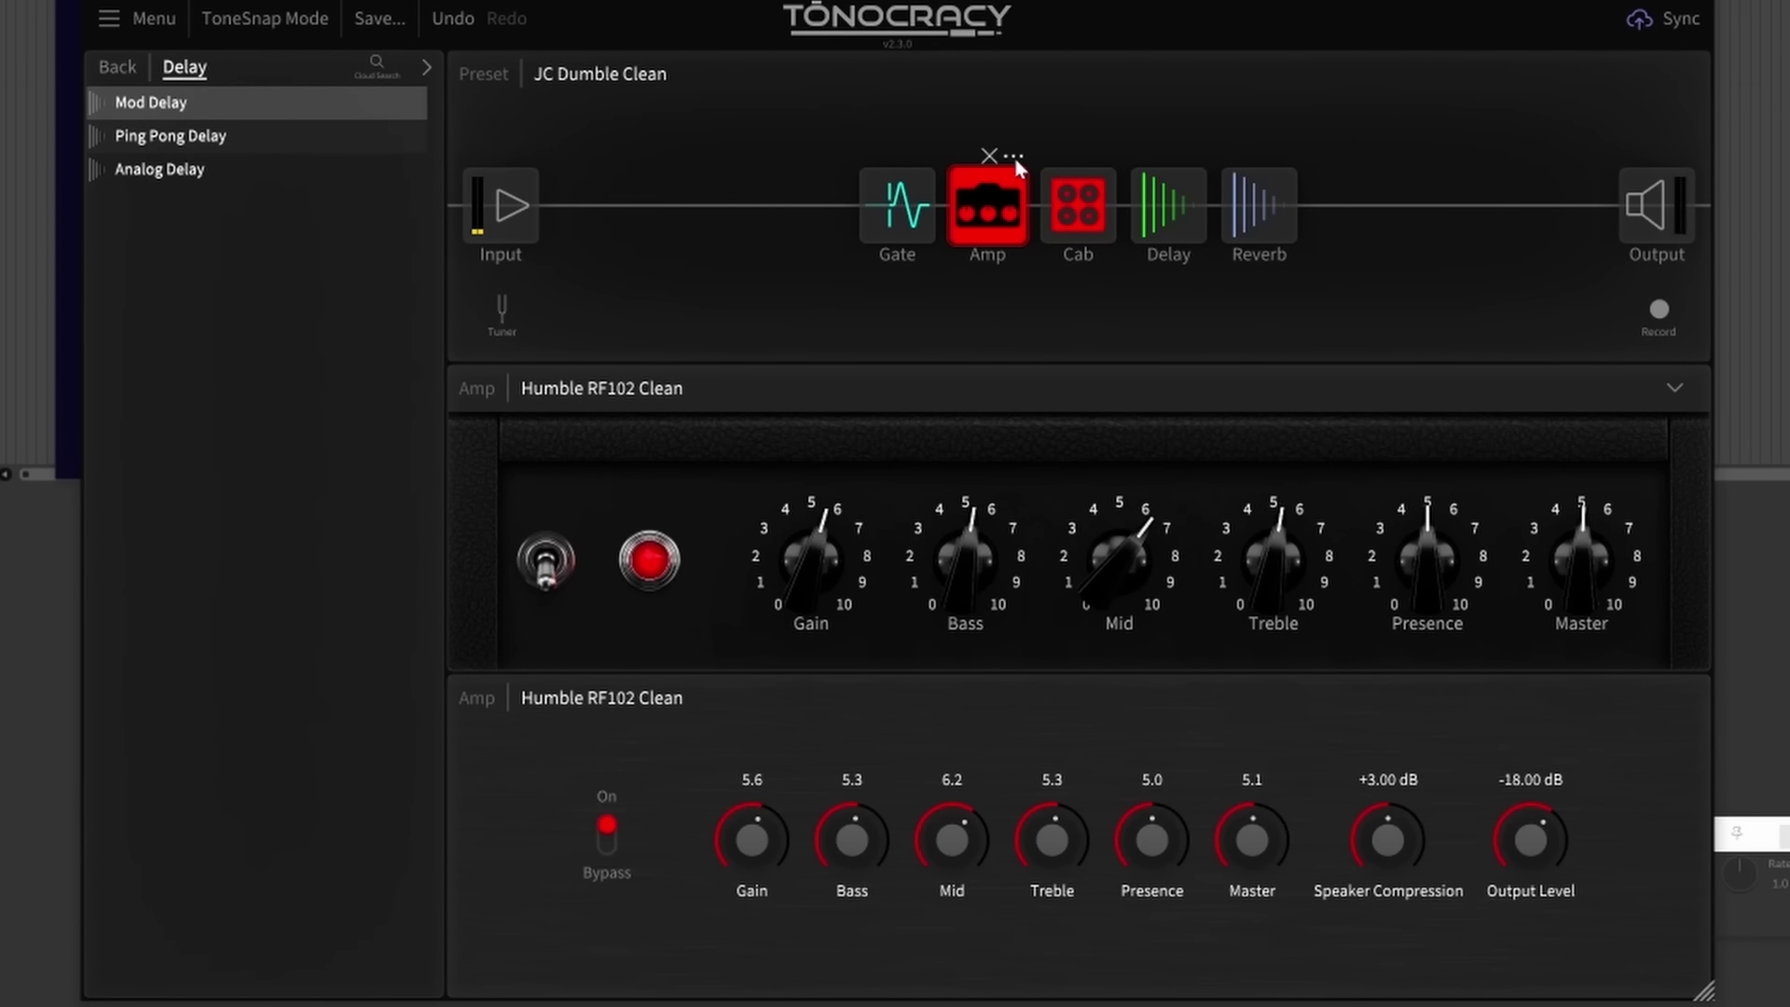
Switch the amp to Humble RF102 OD and rough in its Overdrive and Volume.
left_click(1011, 154)
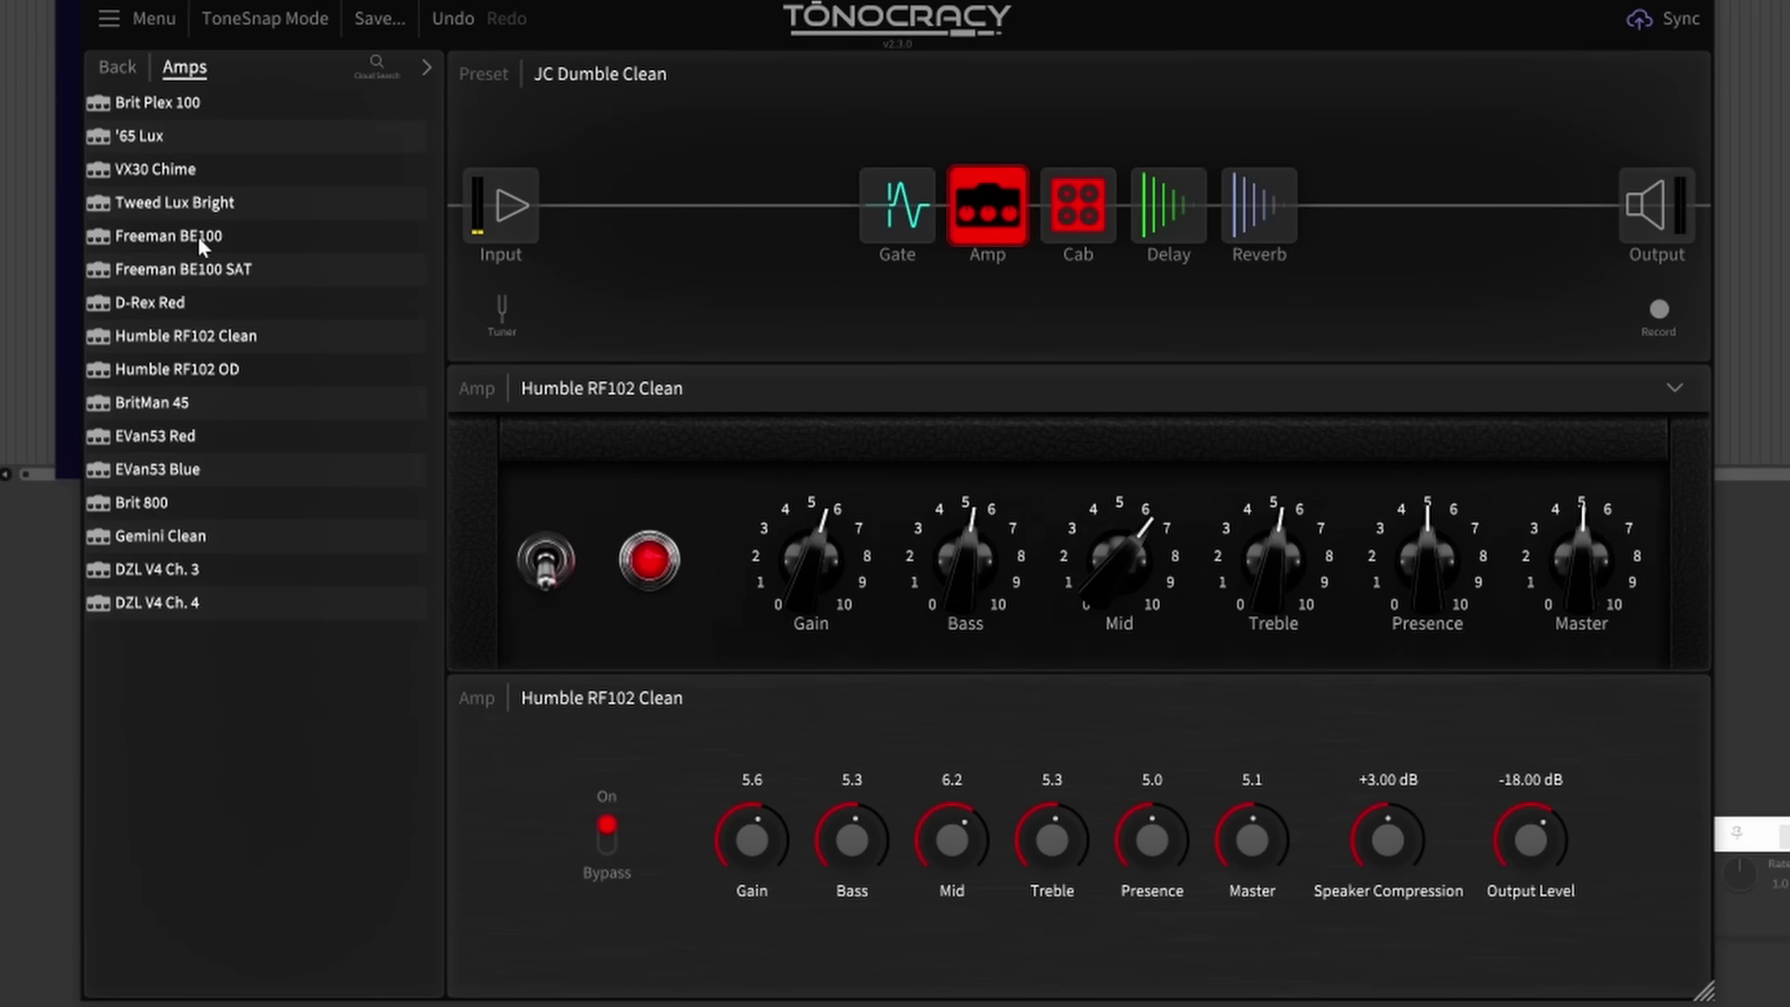
left_click(204, 370)
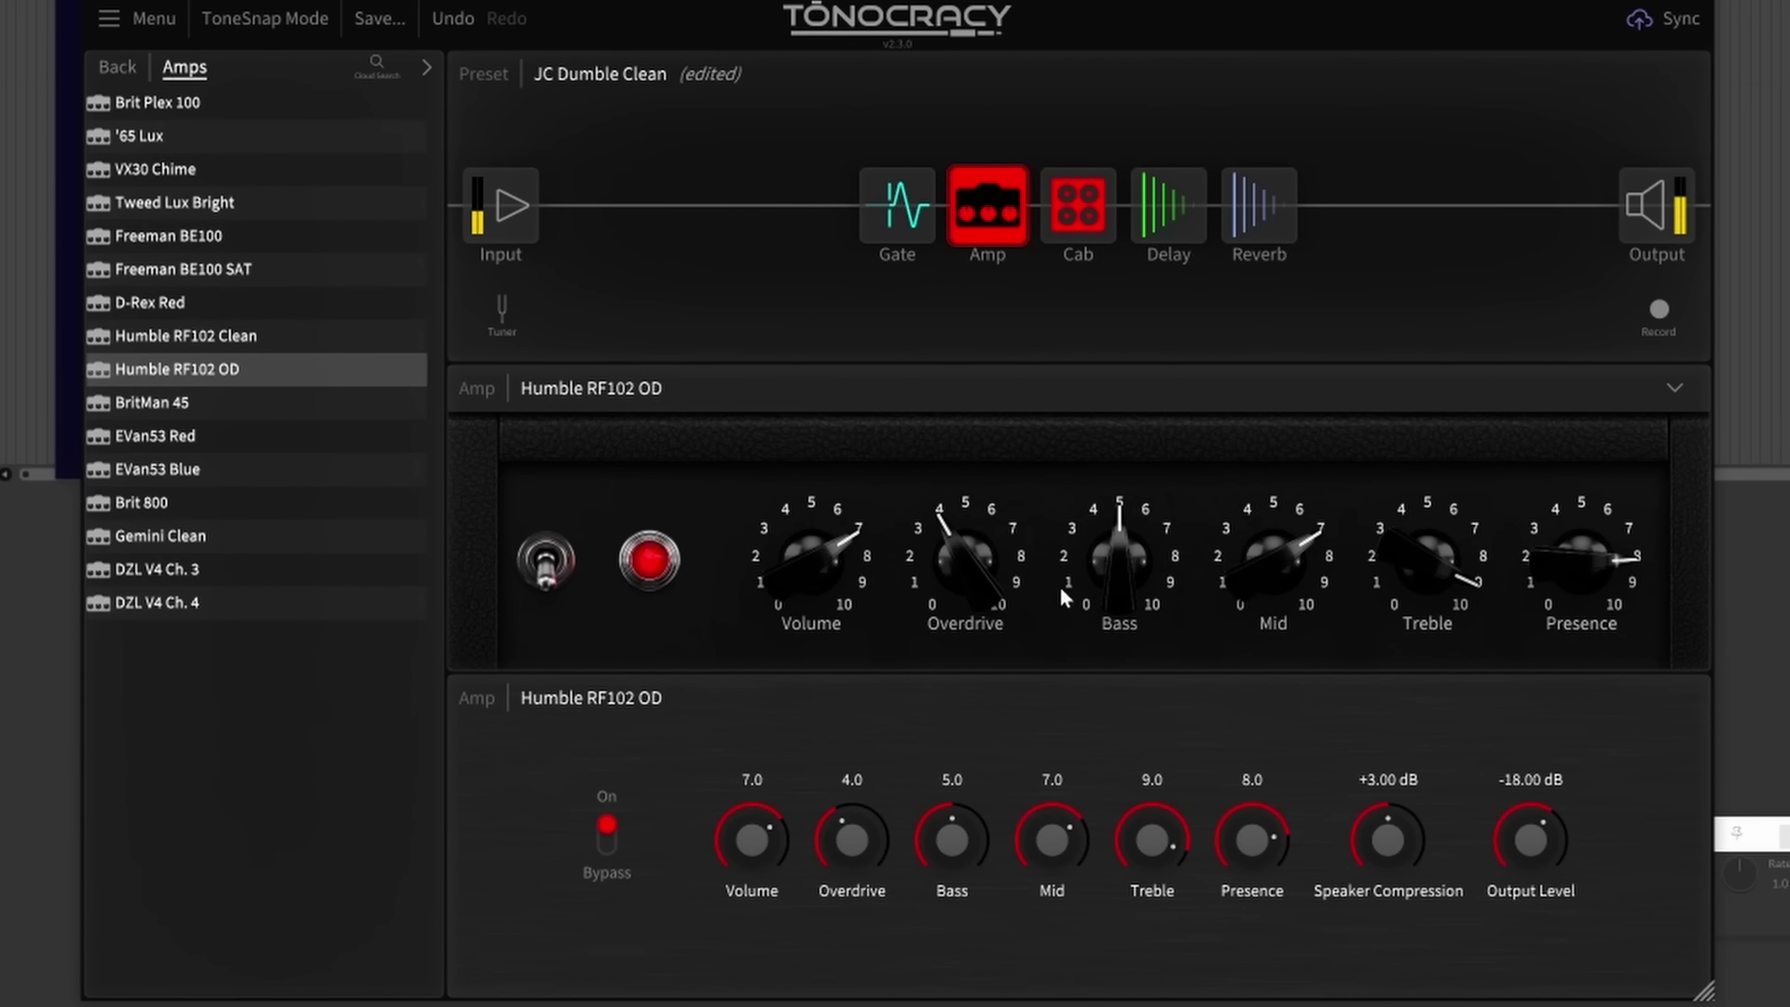
left_click_drag(957, 555, 996, 447)
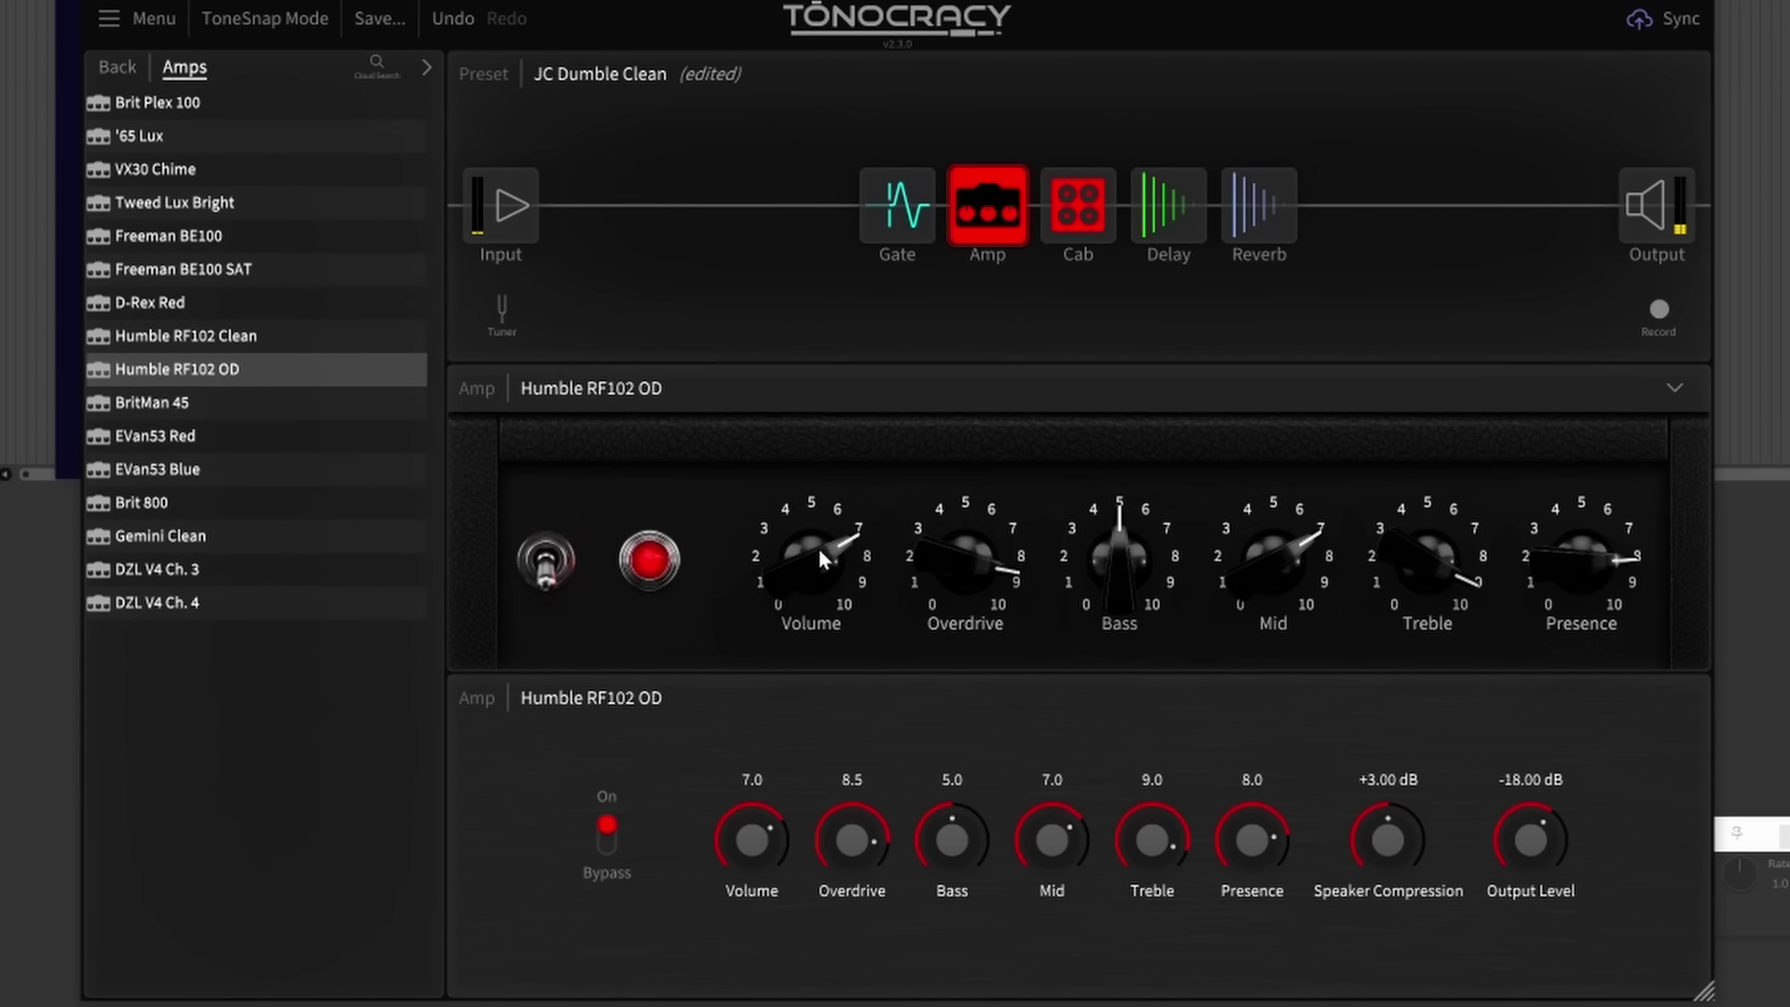
mouse_move(817, 548)
left_mouse_down()
mouse_move(801, 581)
mouse_move(822, 612)
left_mouse_up()
left_click_drag(939, 559, 940, 580)
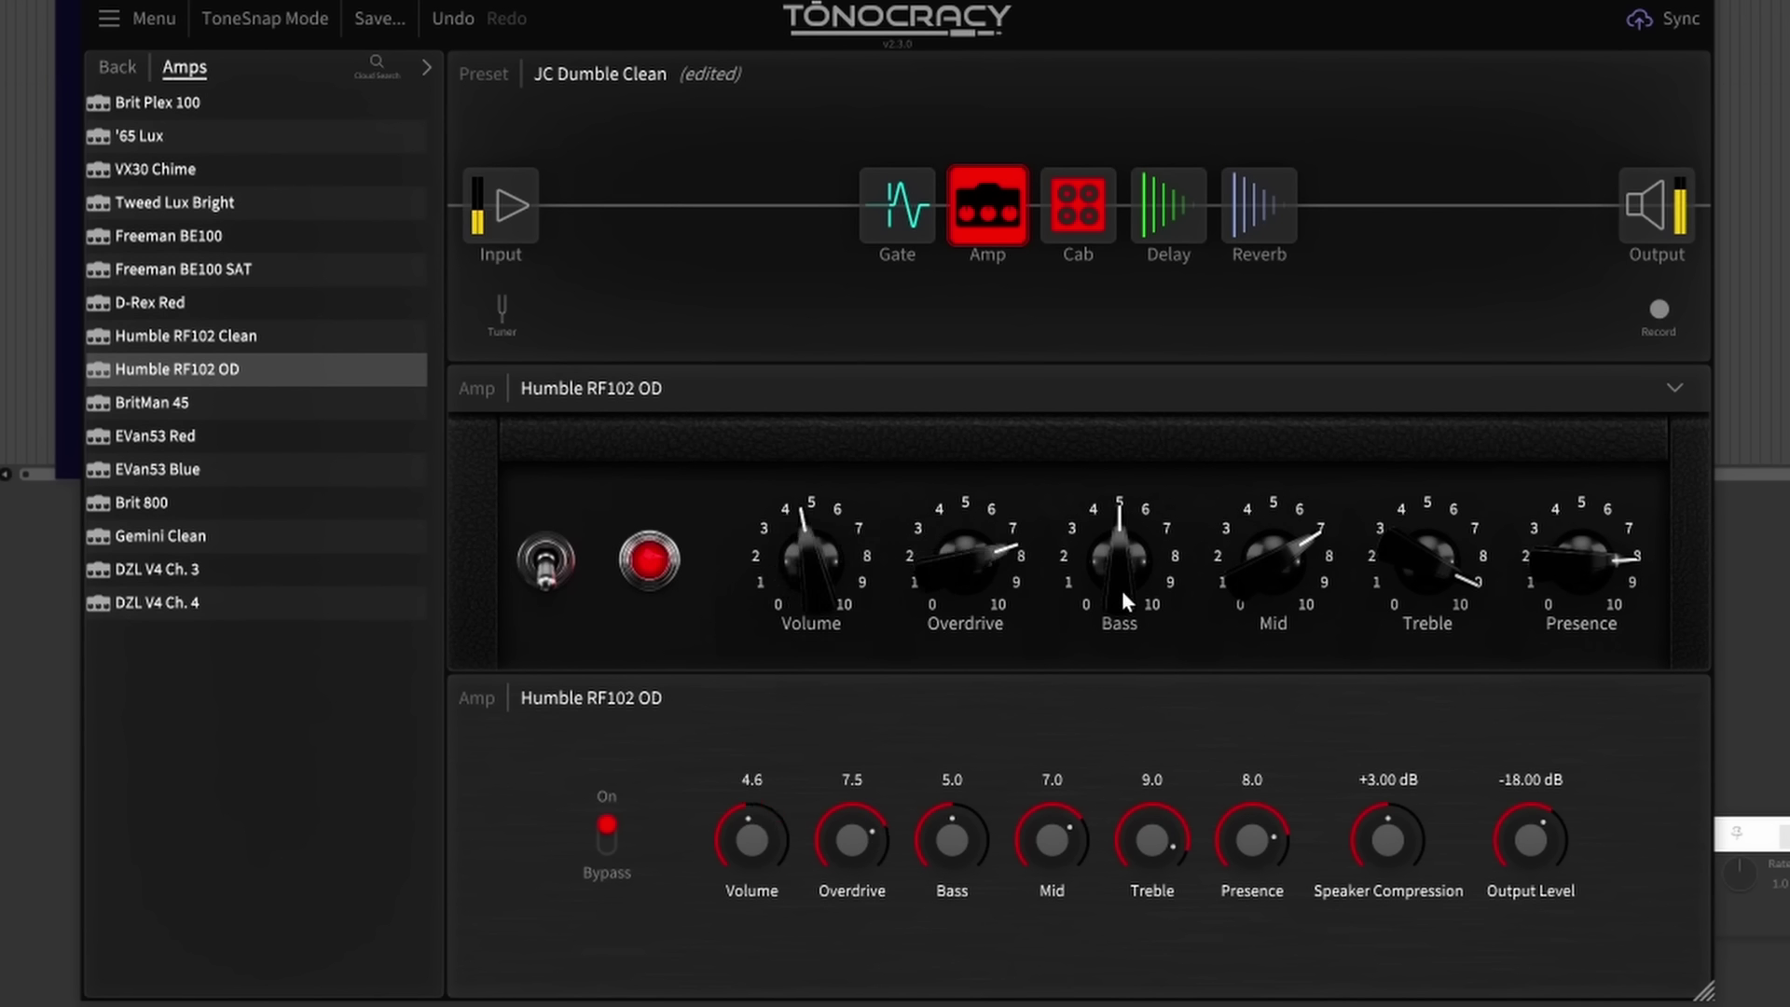
Set Mid 5.8, Treble 5.5, Presence 4.8, Volume 7.1 and Overdrive 7.7.
left_click_drag(1302, 573, 1294, 593)
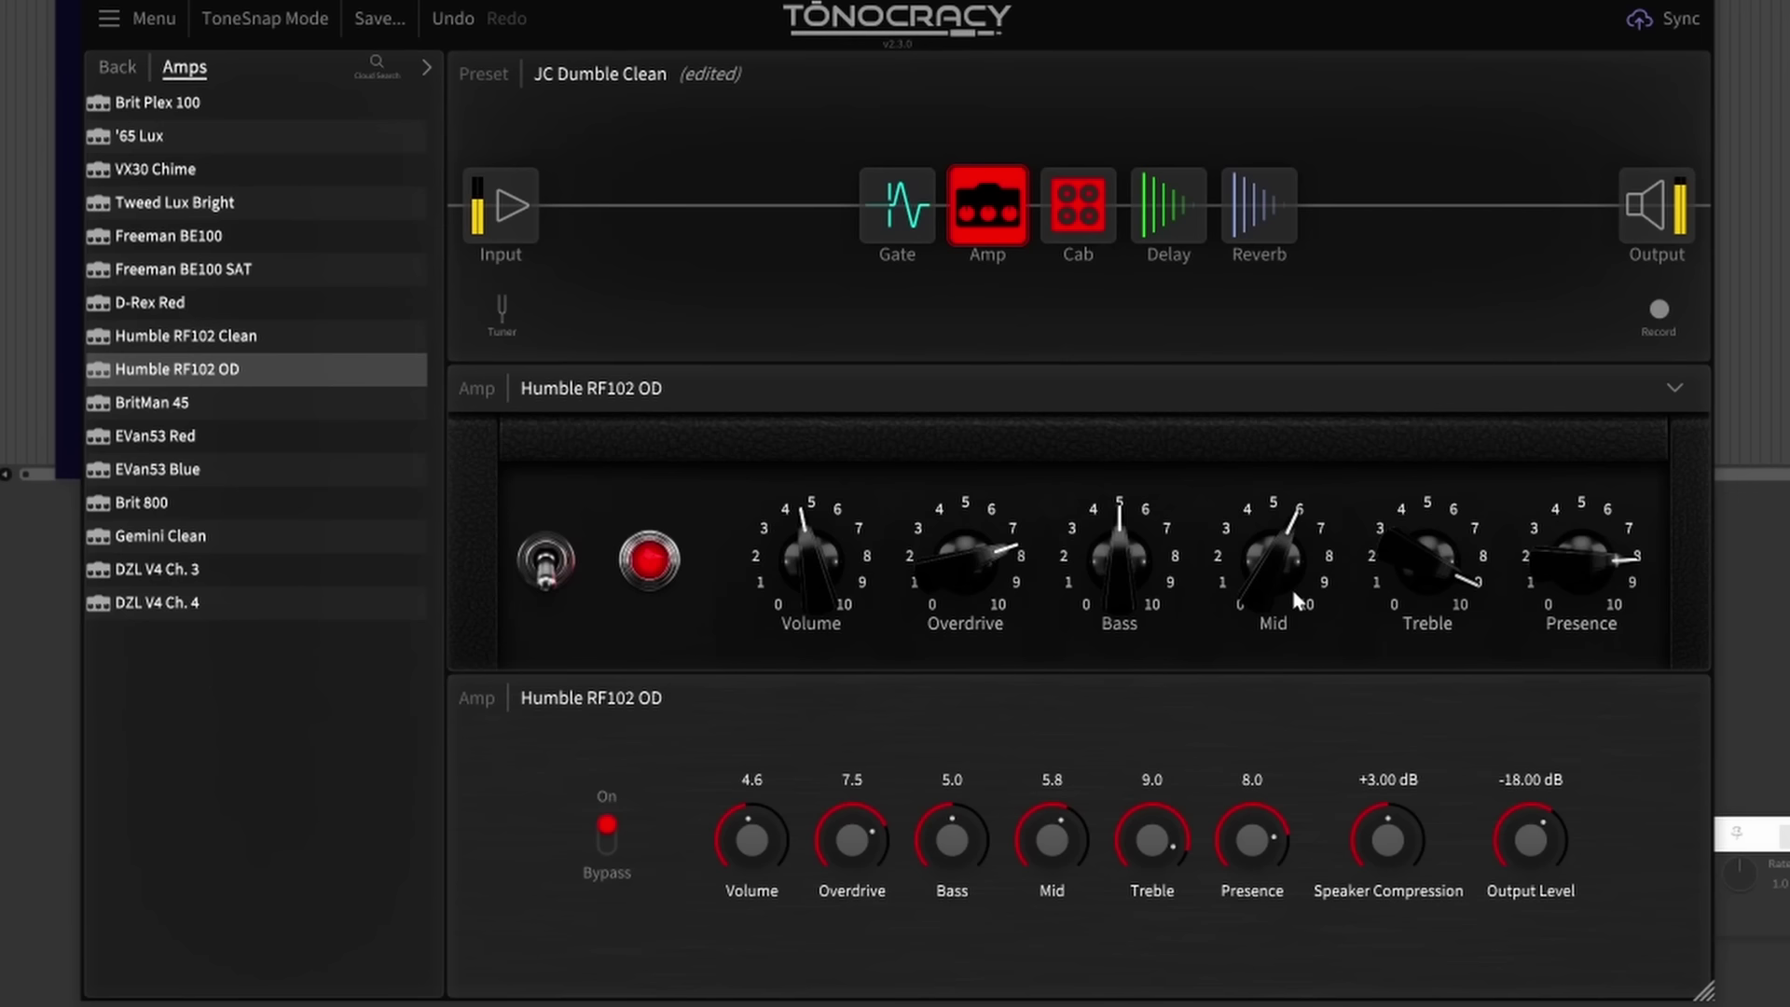
left_click_drag(1423, 617, 1417, 638)
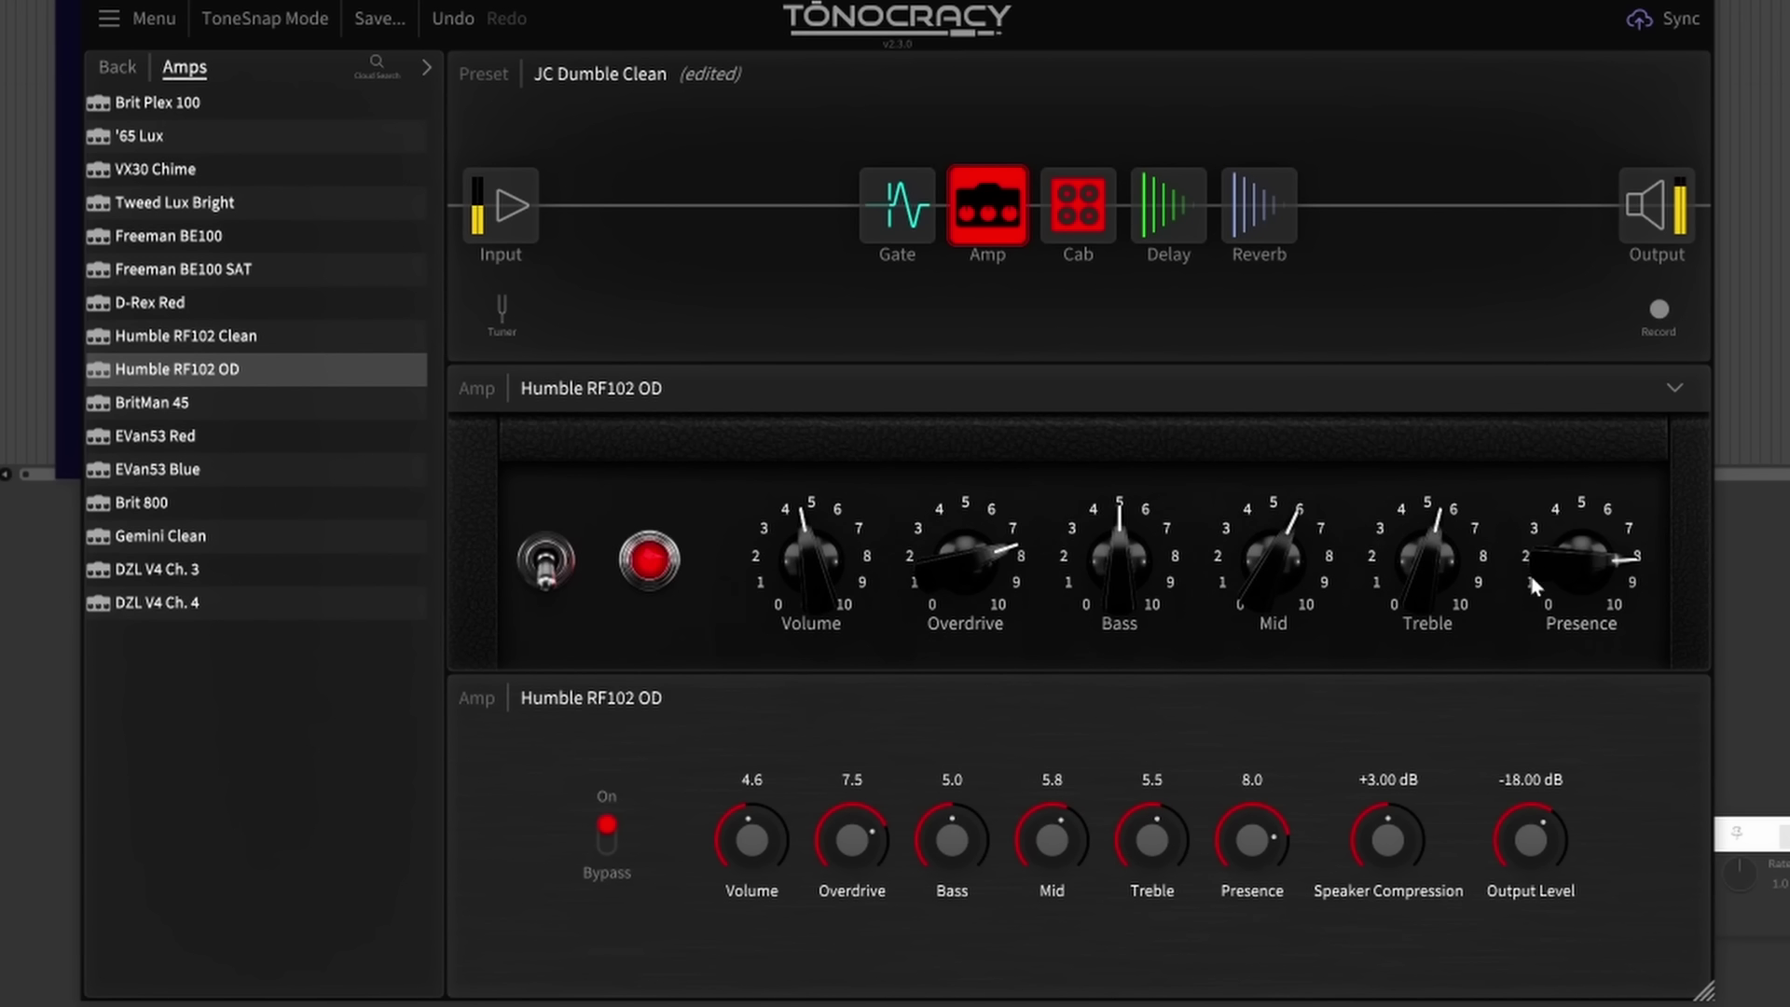
left_click_drag(1532, 584, 1553, 640)
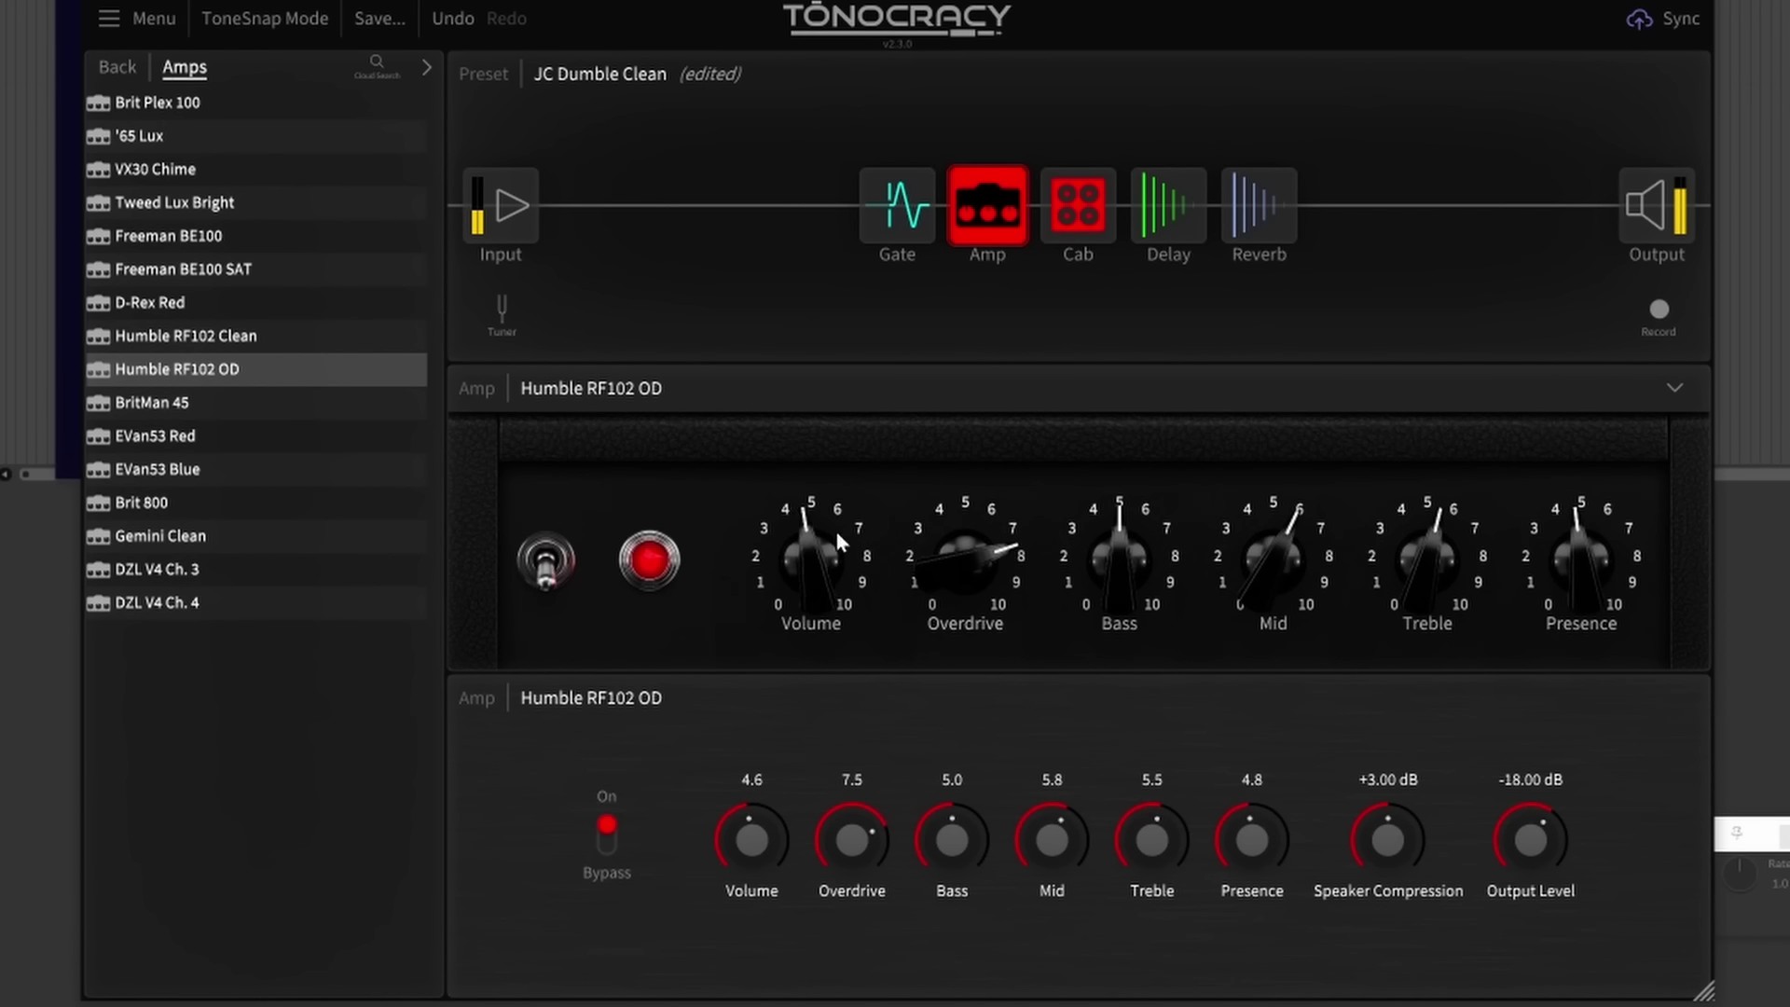
left_click_drag(837, 533, 854, 499)
left_click_drag(934, 561, 941, 562)
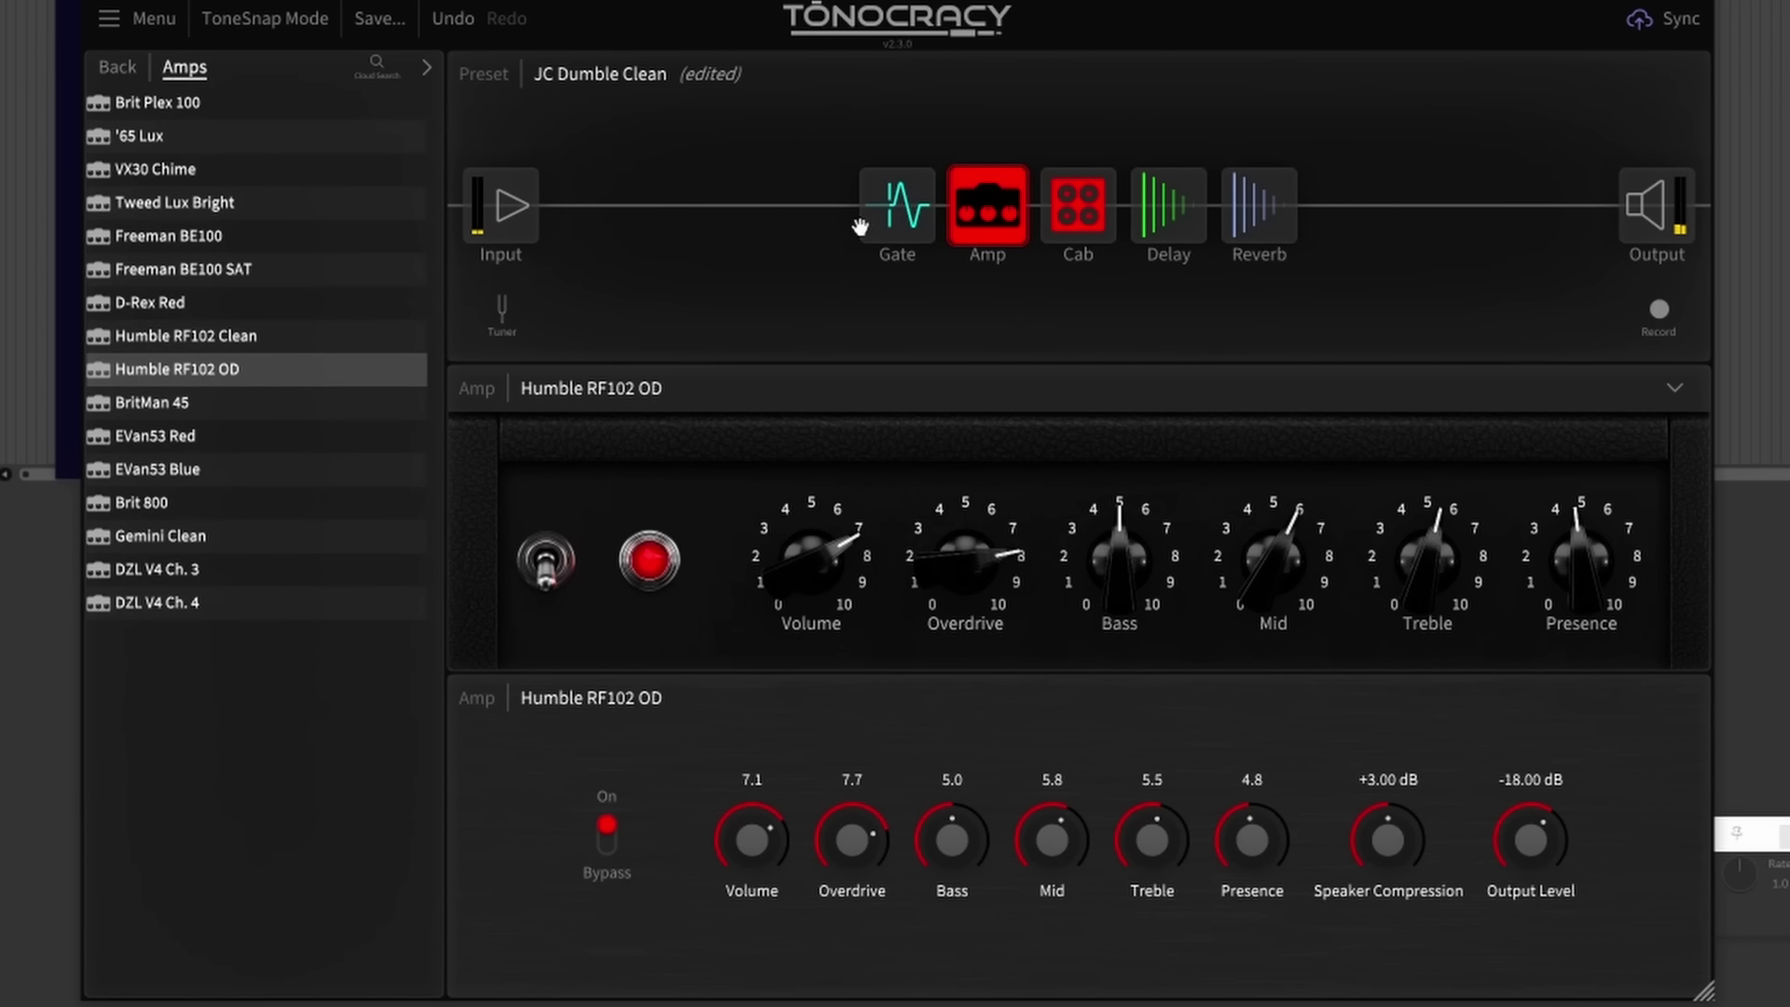
Bypass the noise gate briefly to compare, then re-enable it.
left_click(896, 216)
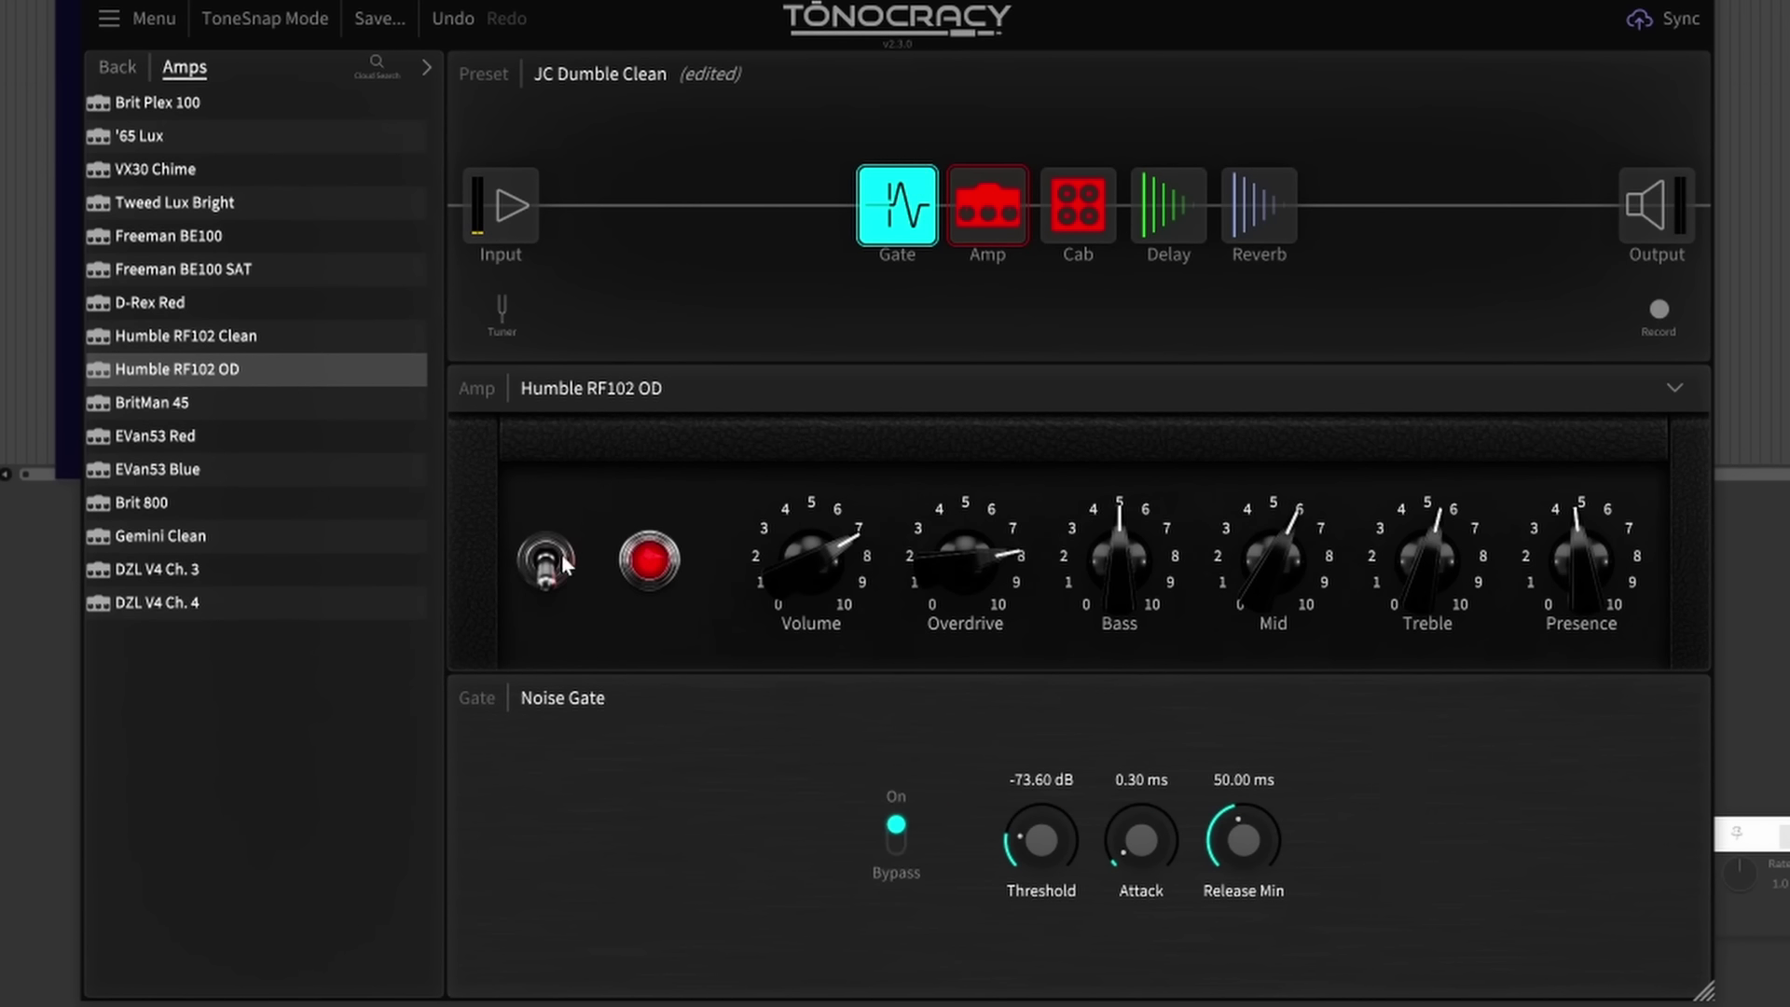
left_click(897, 842)
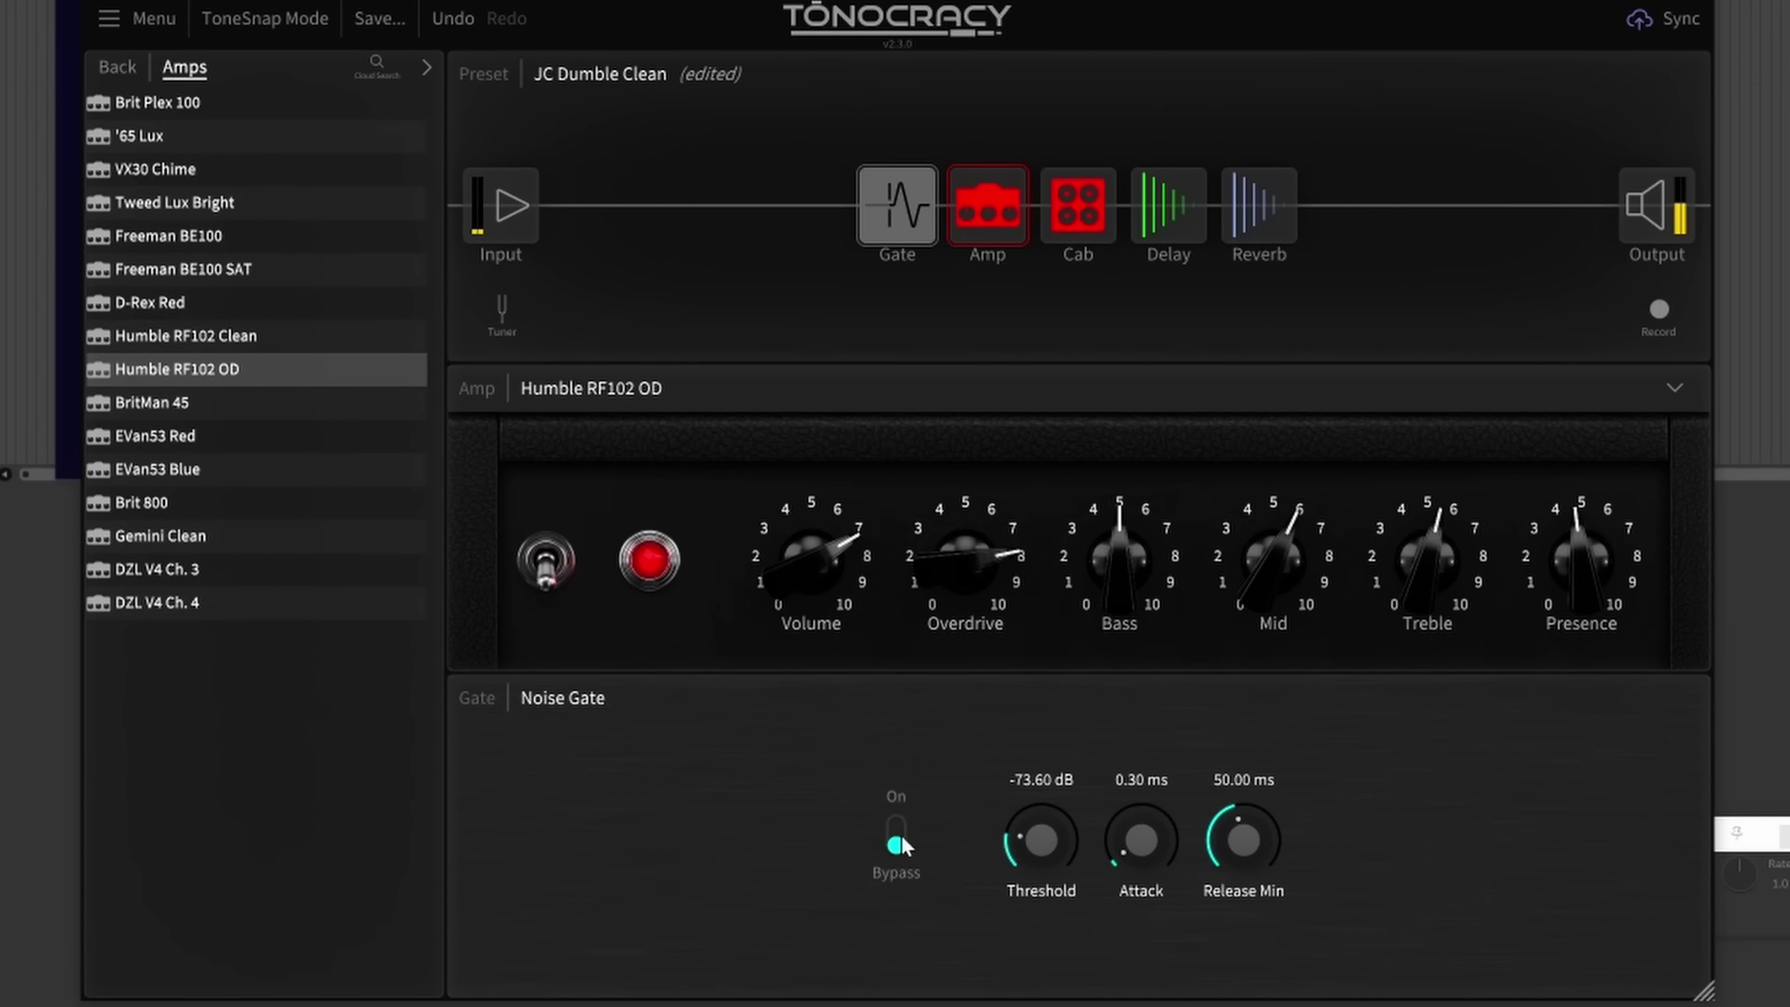
left_click(896, 843)
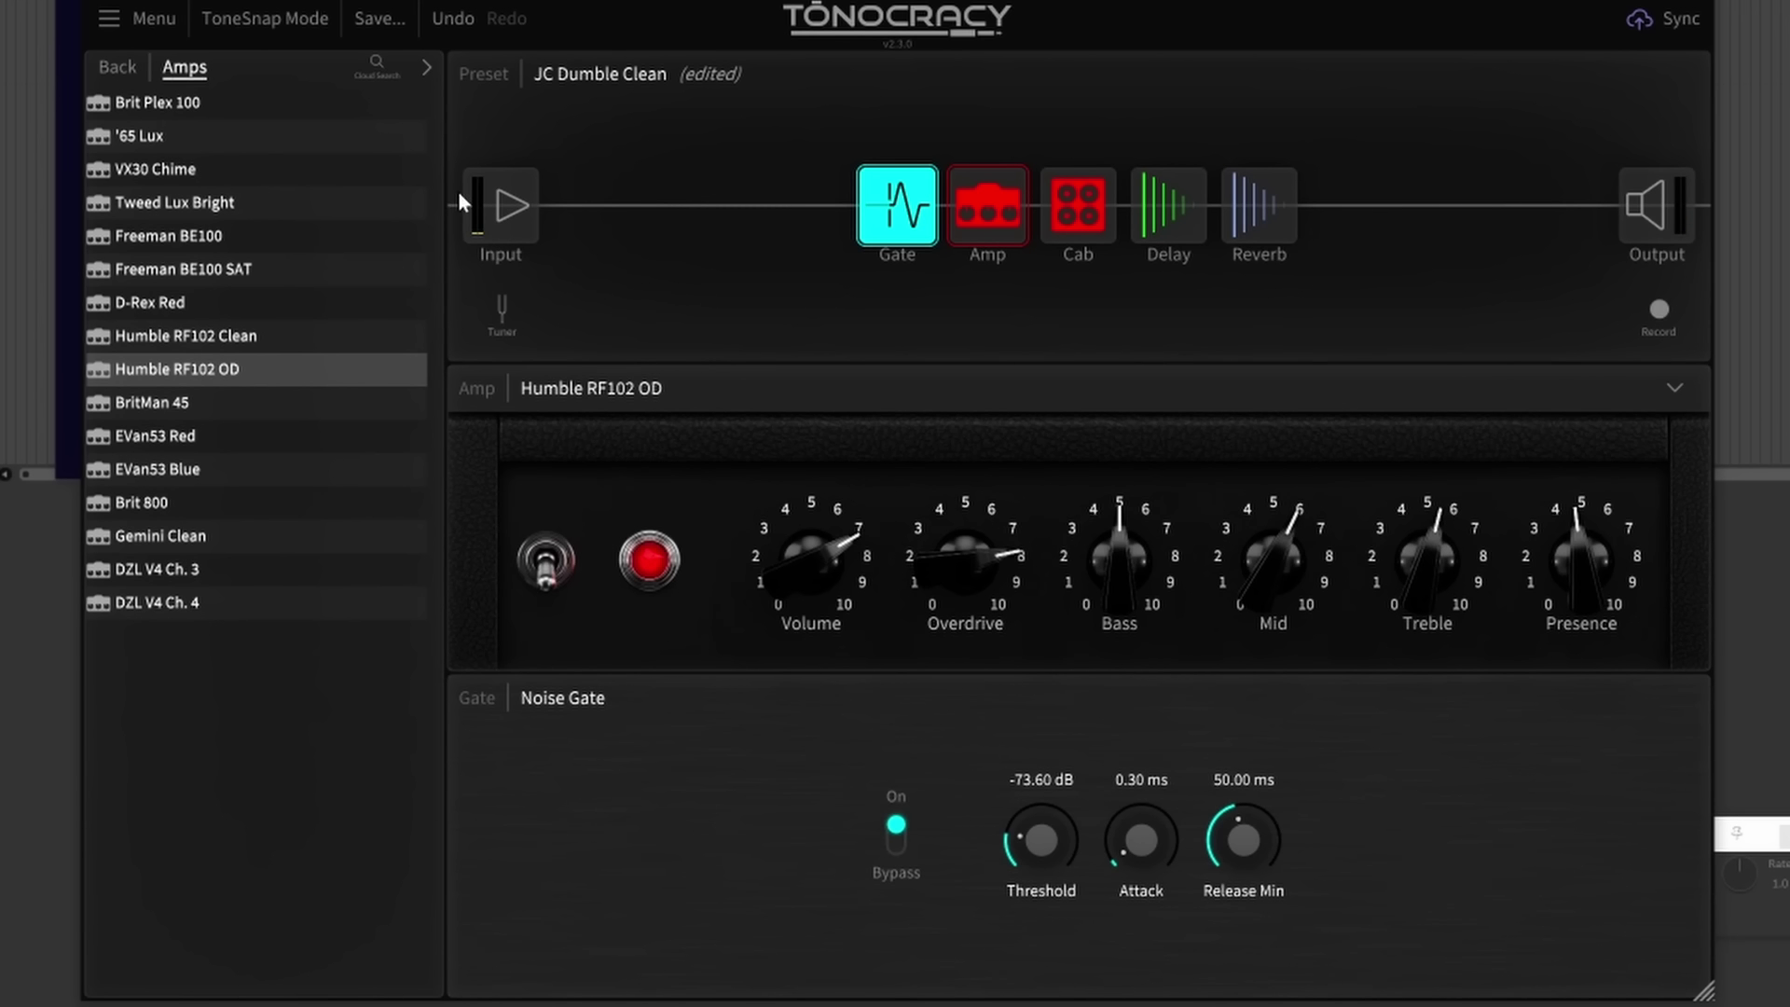
Add a Ping Pong Delay from the FX > Delay library just before the reverb.
left_click(115, 69)
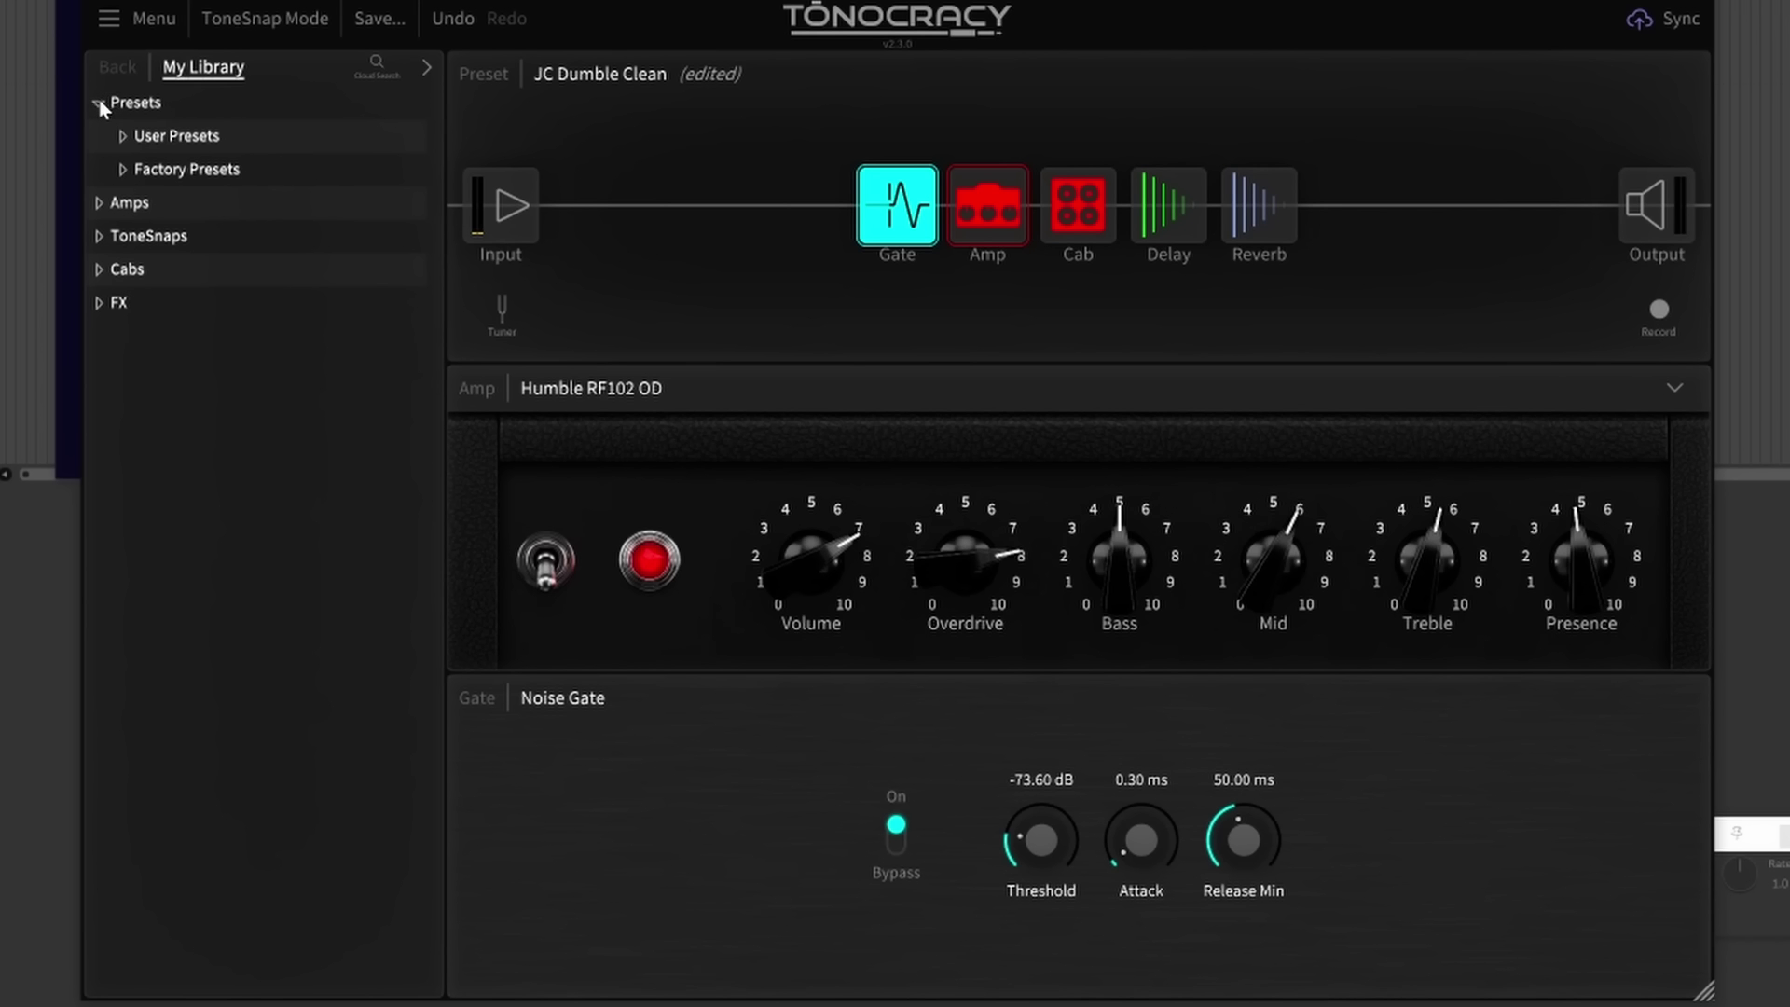
left_click(101, 300)
left_click(145, 402)
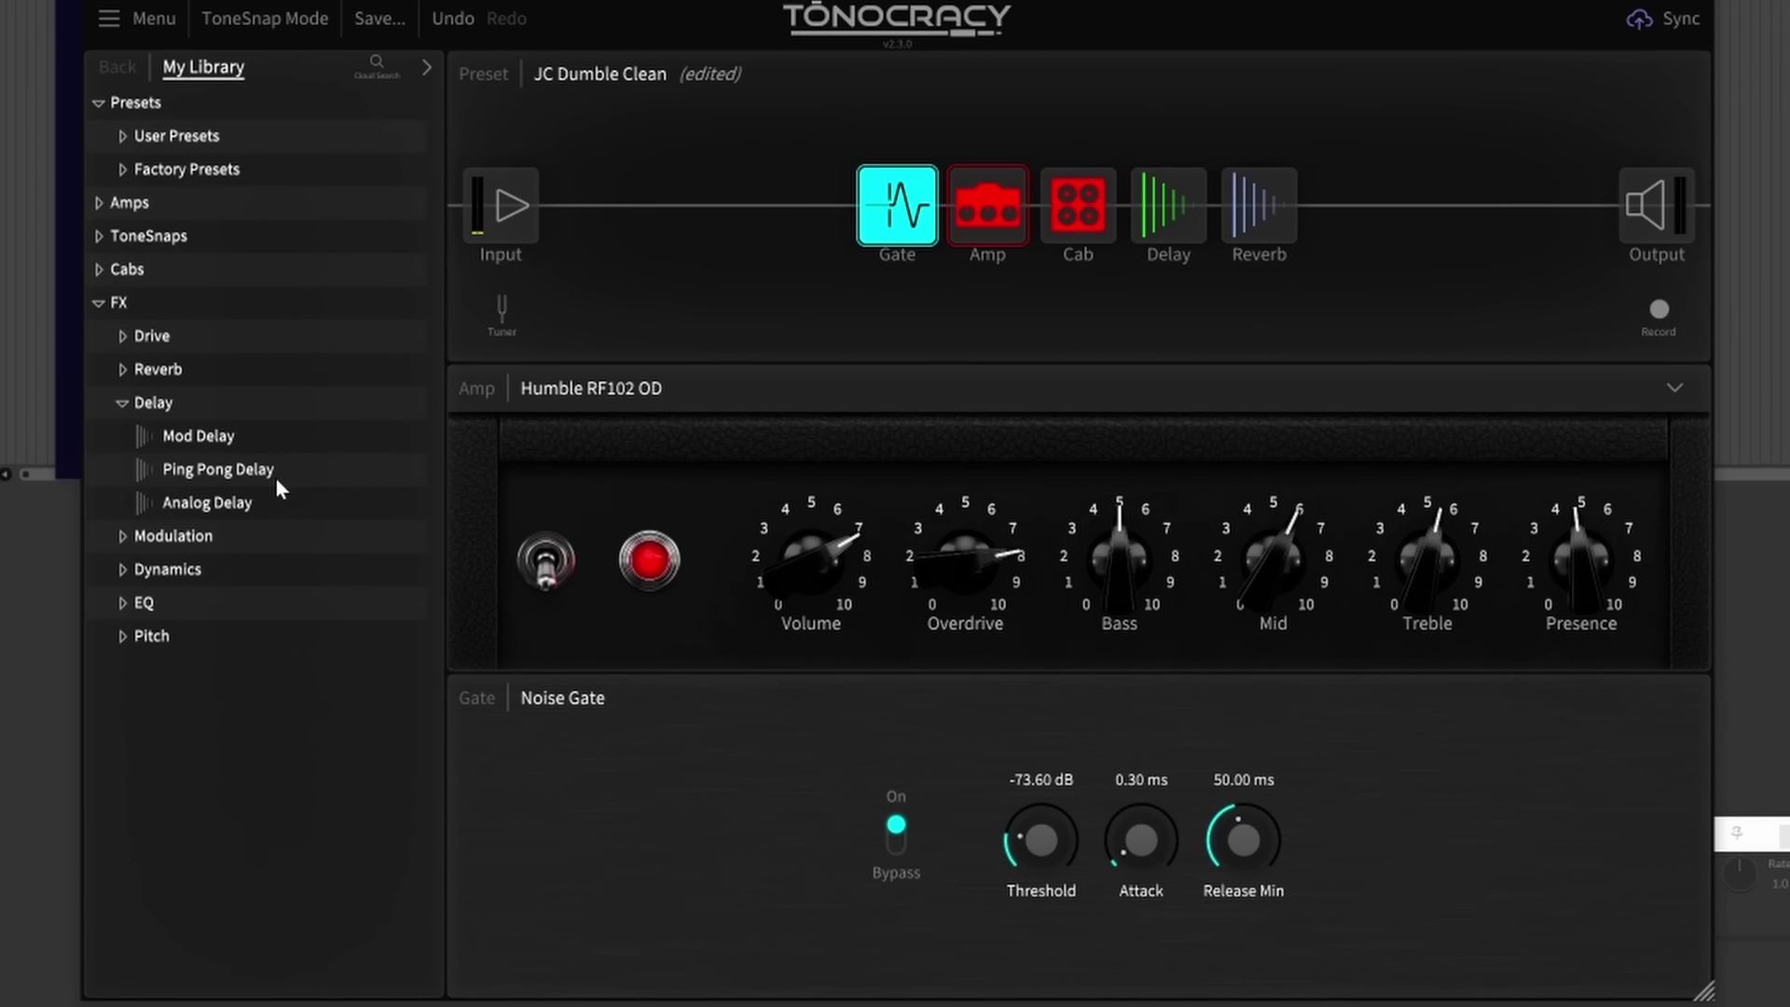
mouse_move(233, 471)
left_mouse_down()
mouse_move(957, 386)
mouse_move(1375, 225)
mouse_move(1168, 216)
mouse_move(1367, 260)
mouse_move(1409, 235)
left_mouse_up()
left_click_drag(1211, 206, 1419, 214)
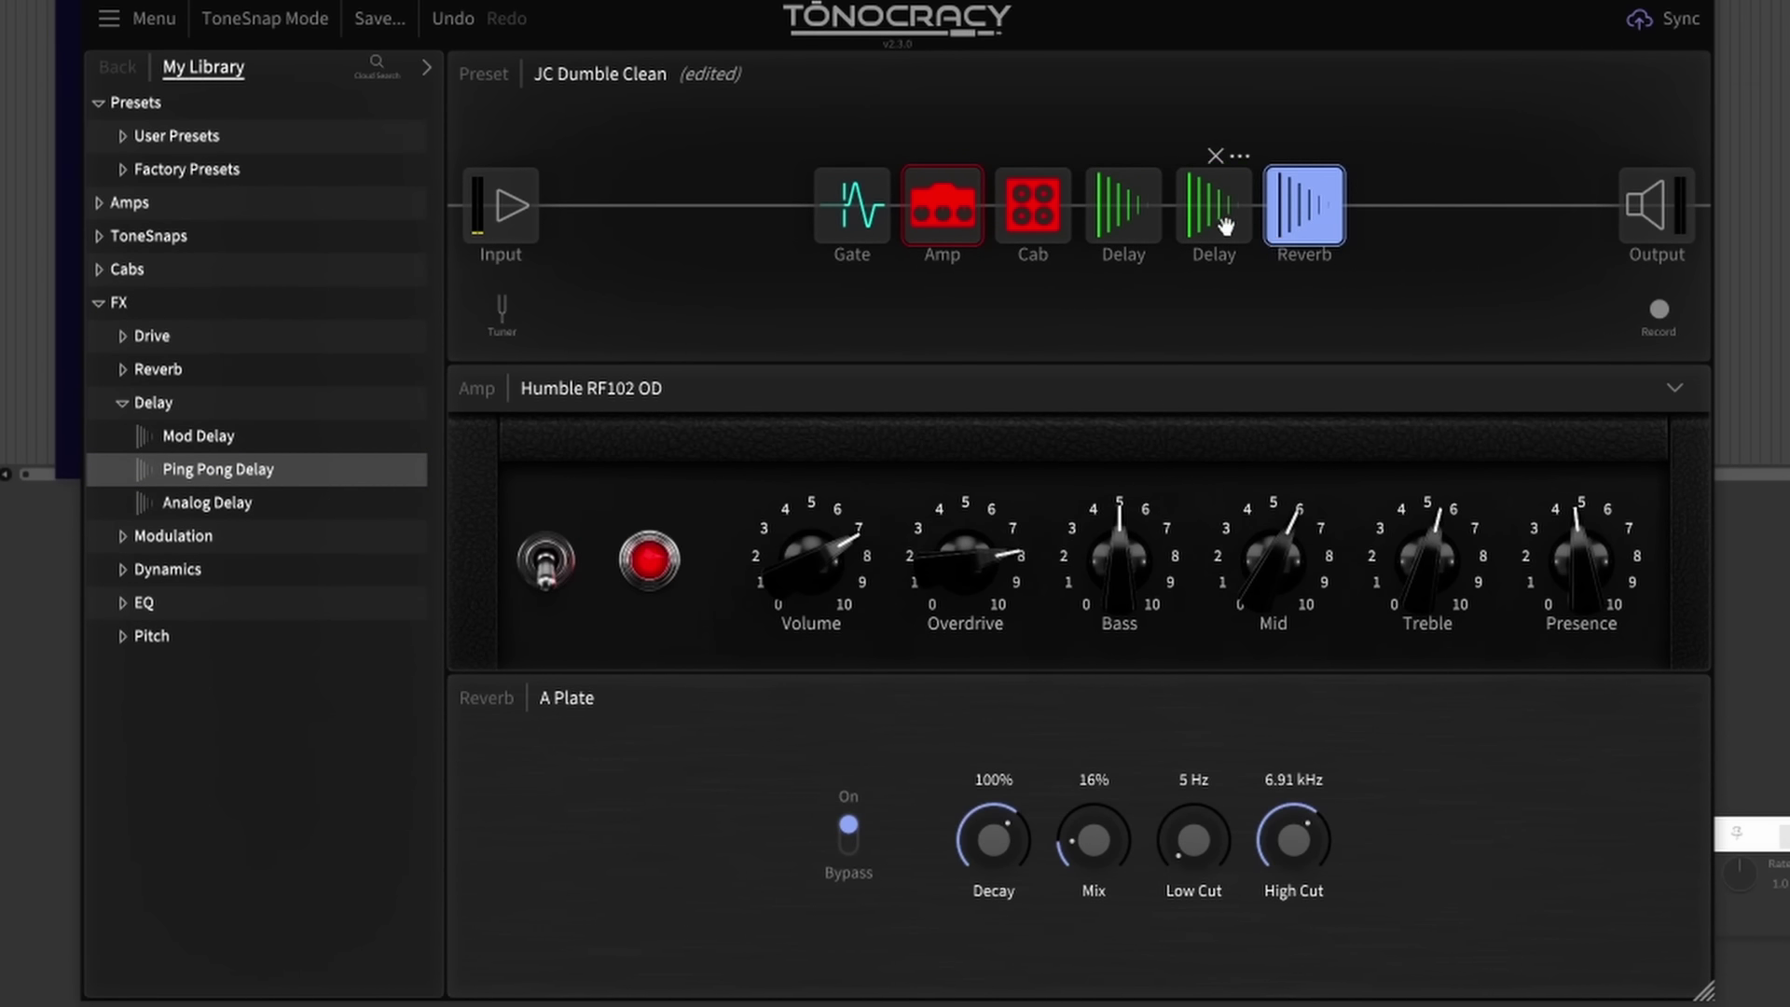
Set the Ping Pong Delay time to 329 ms and its mix to 15%.
left_click(1224, 224)
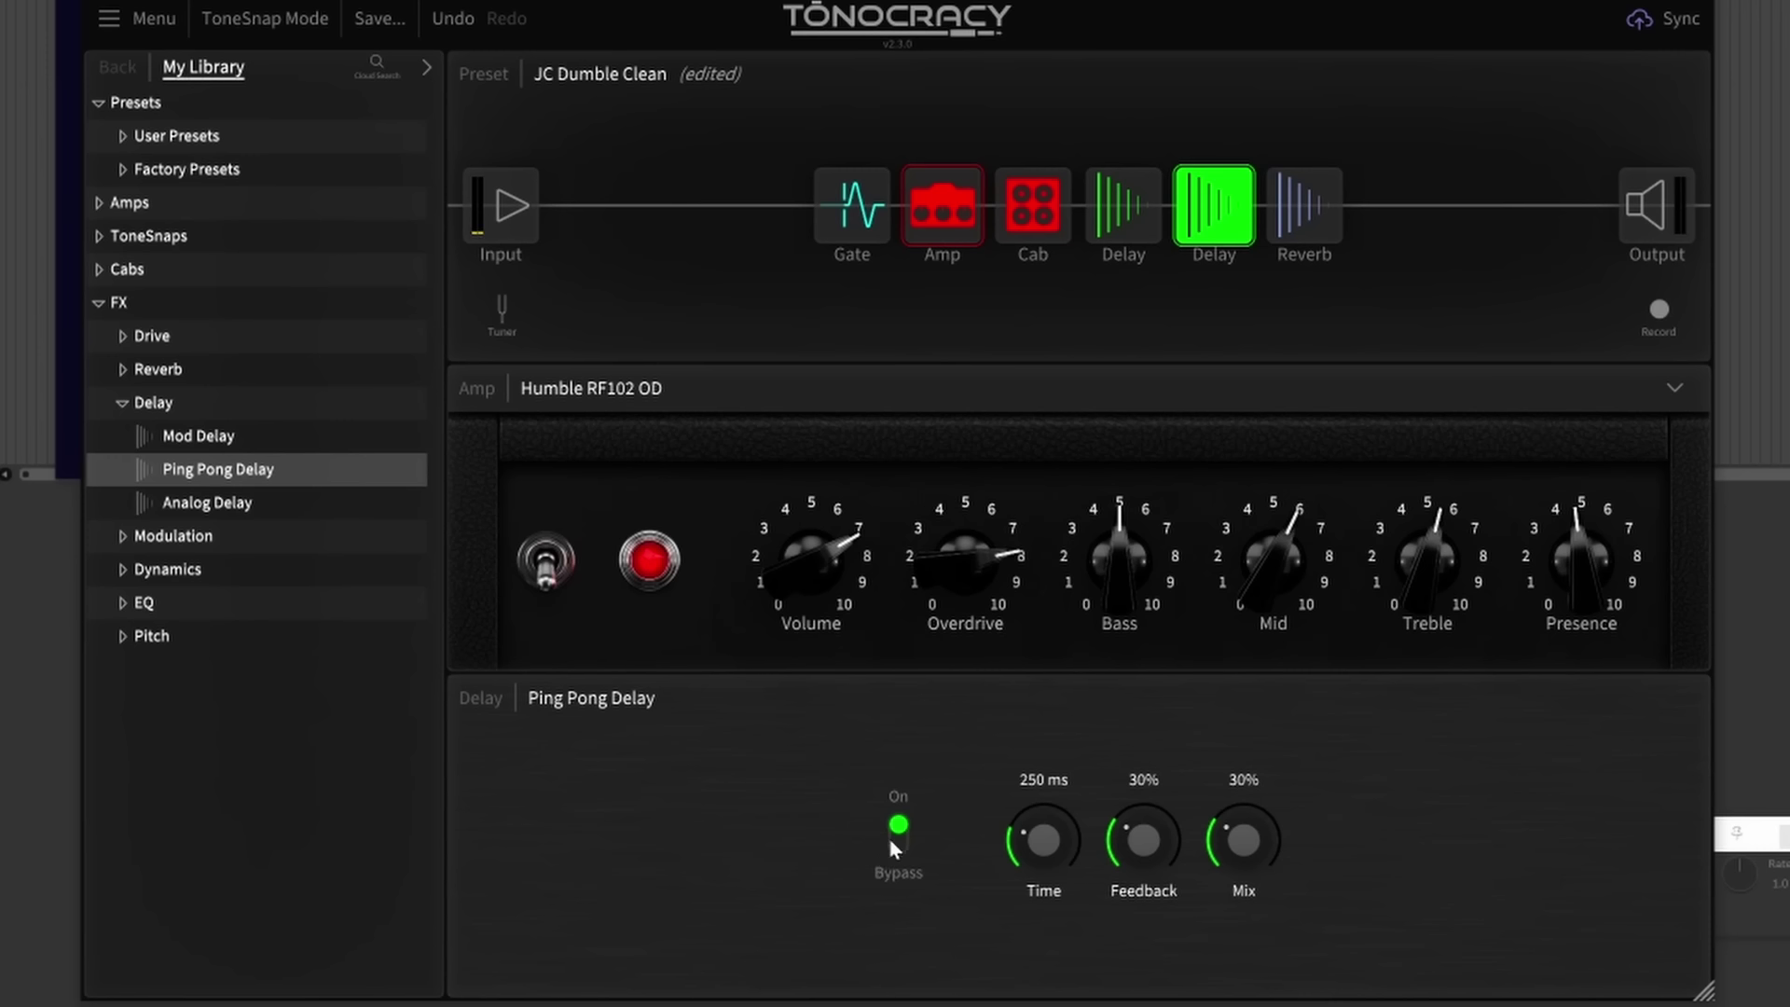
left_click_drag(1045, 837, 1054, 808)
left_click_drag(1244, 837, 1257, 849)
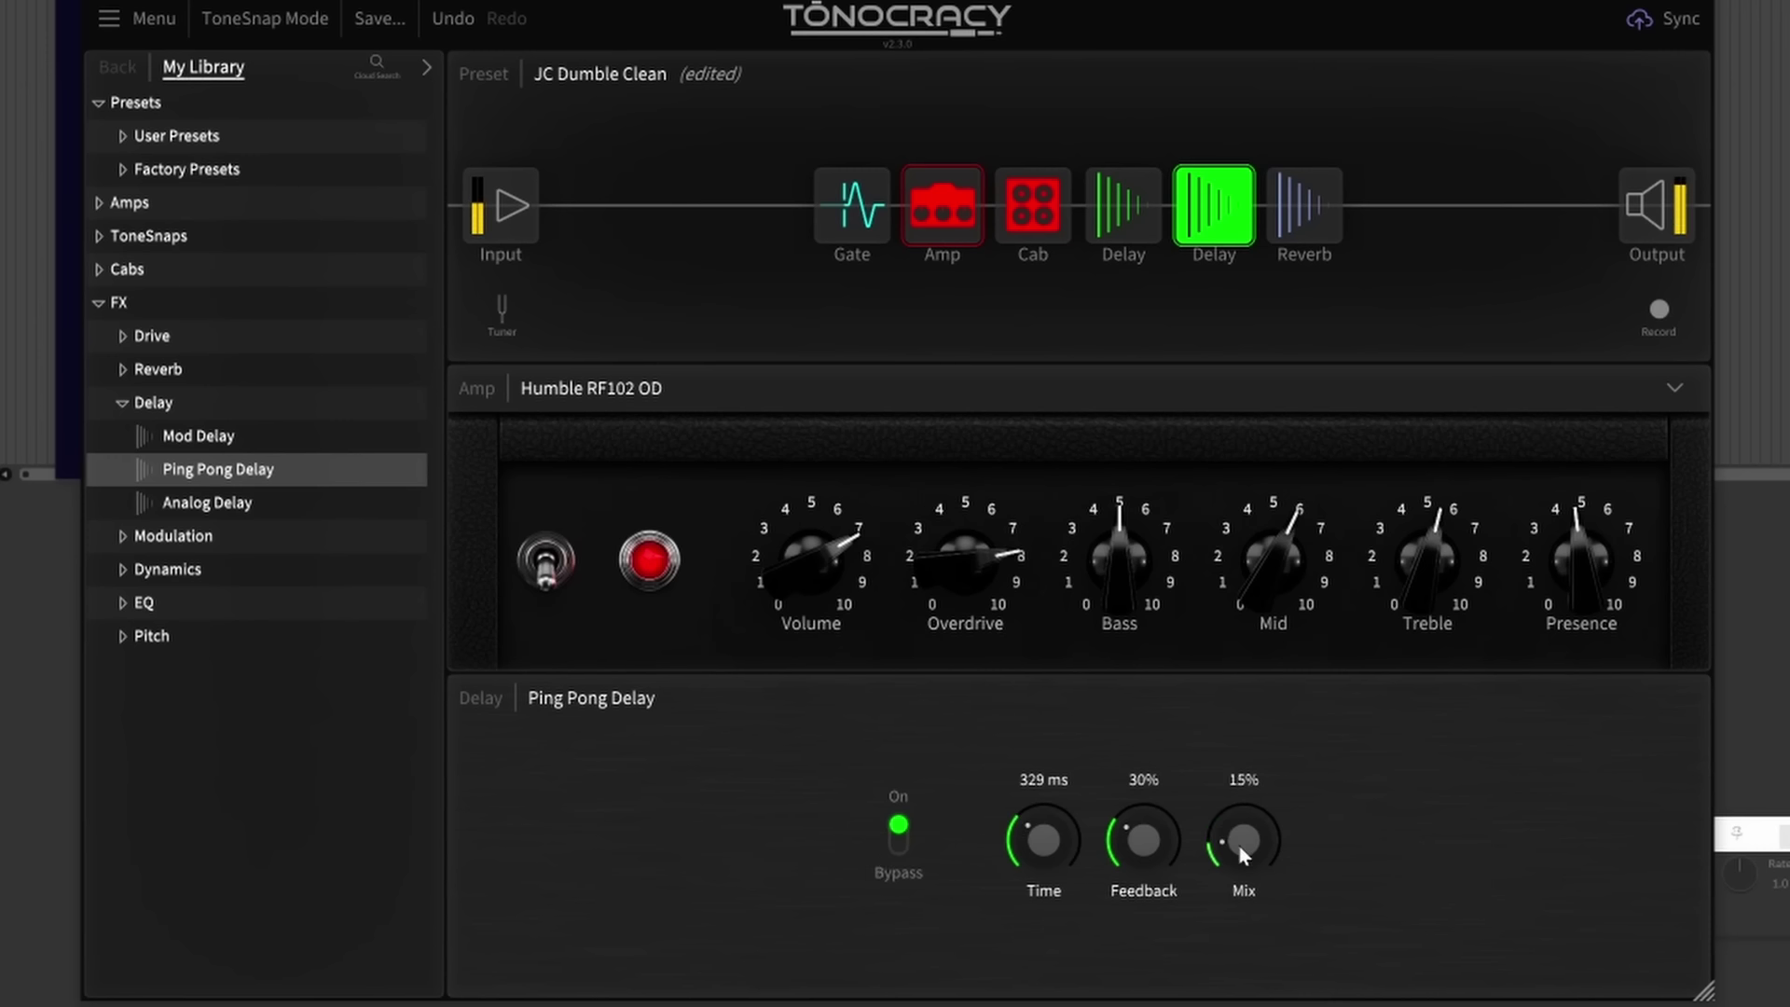
scroll(1240, 847, "down", 1)
Boost the cabinet Air to +6 dB, then pull it back to -3.54 dB.
left_click(1039, 227)
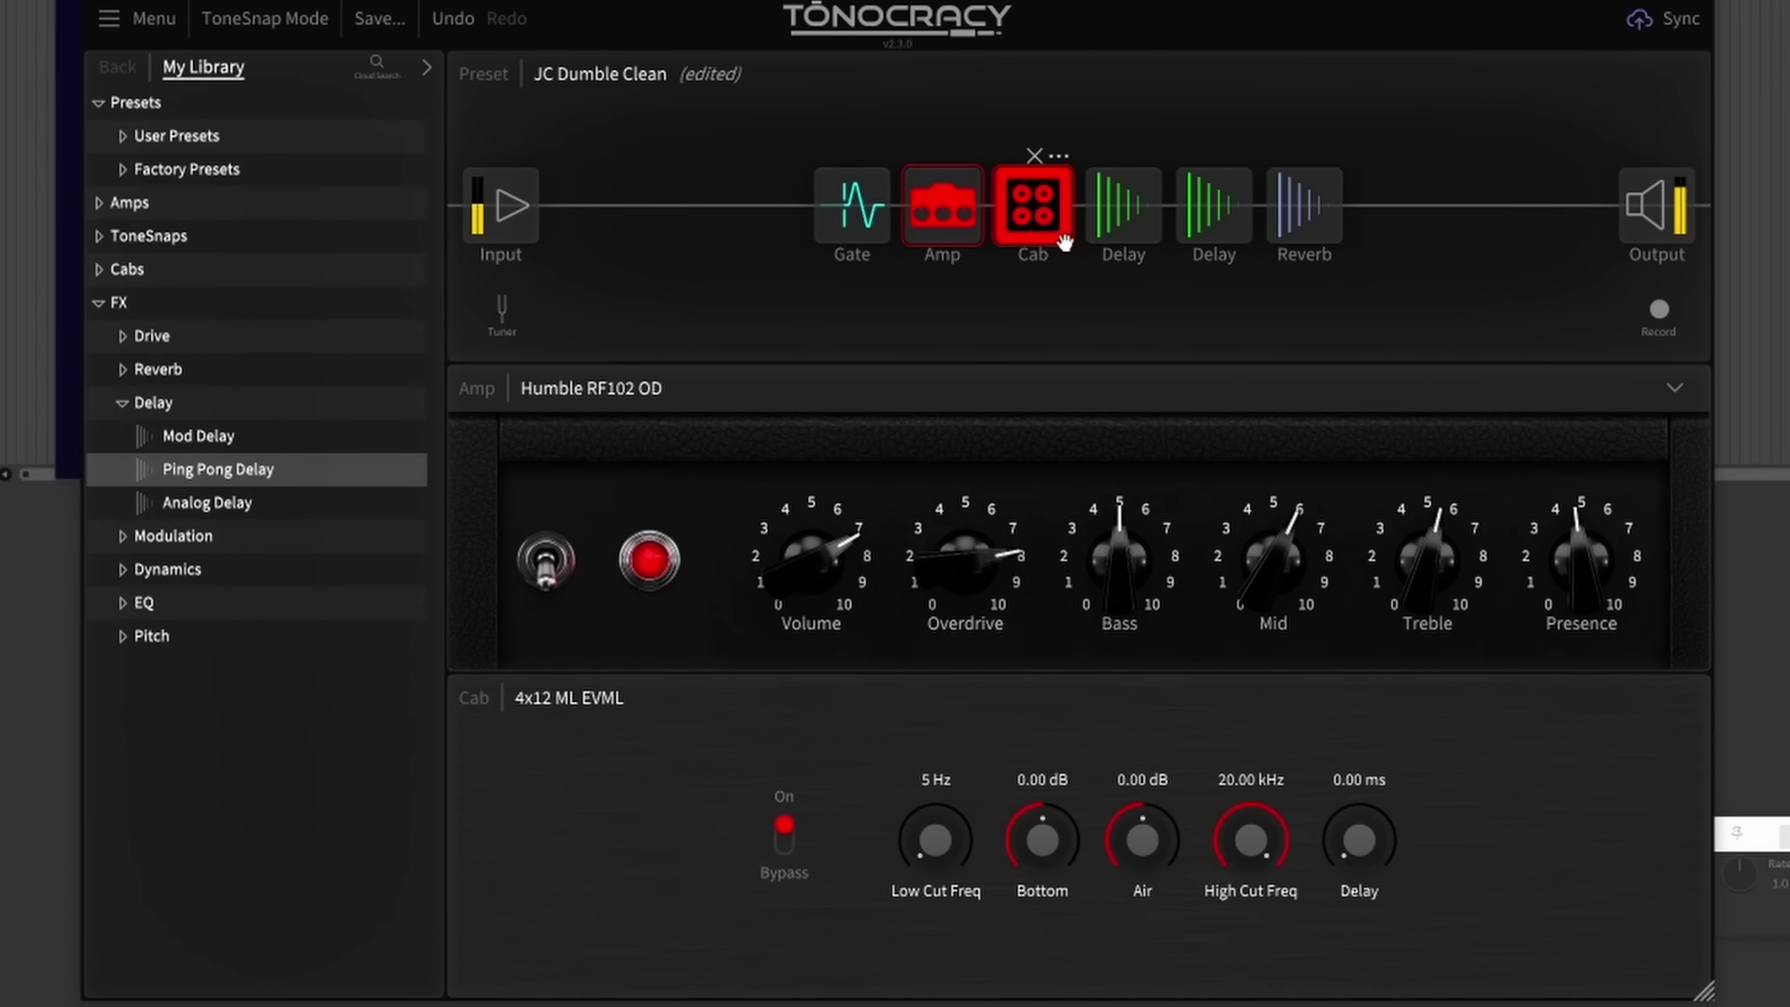
left_click_drag(1172, 836, 1193, 642)
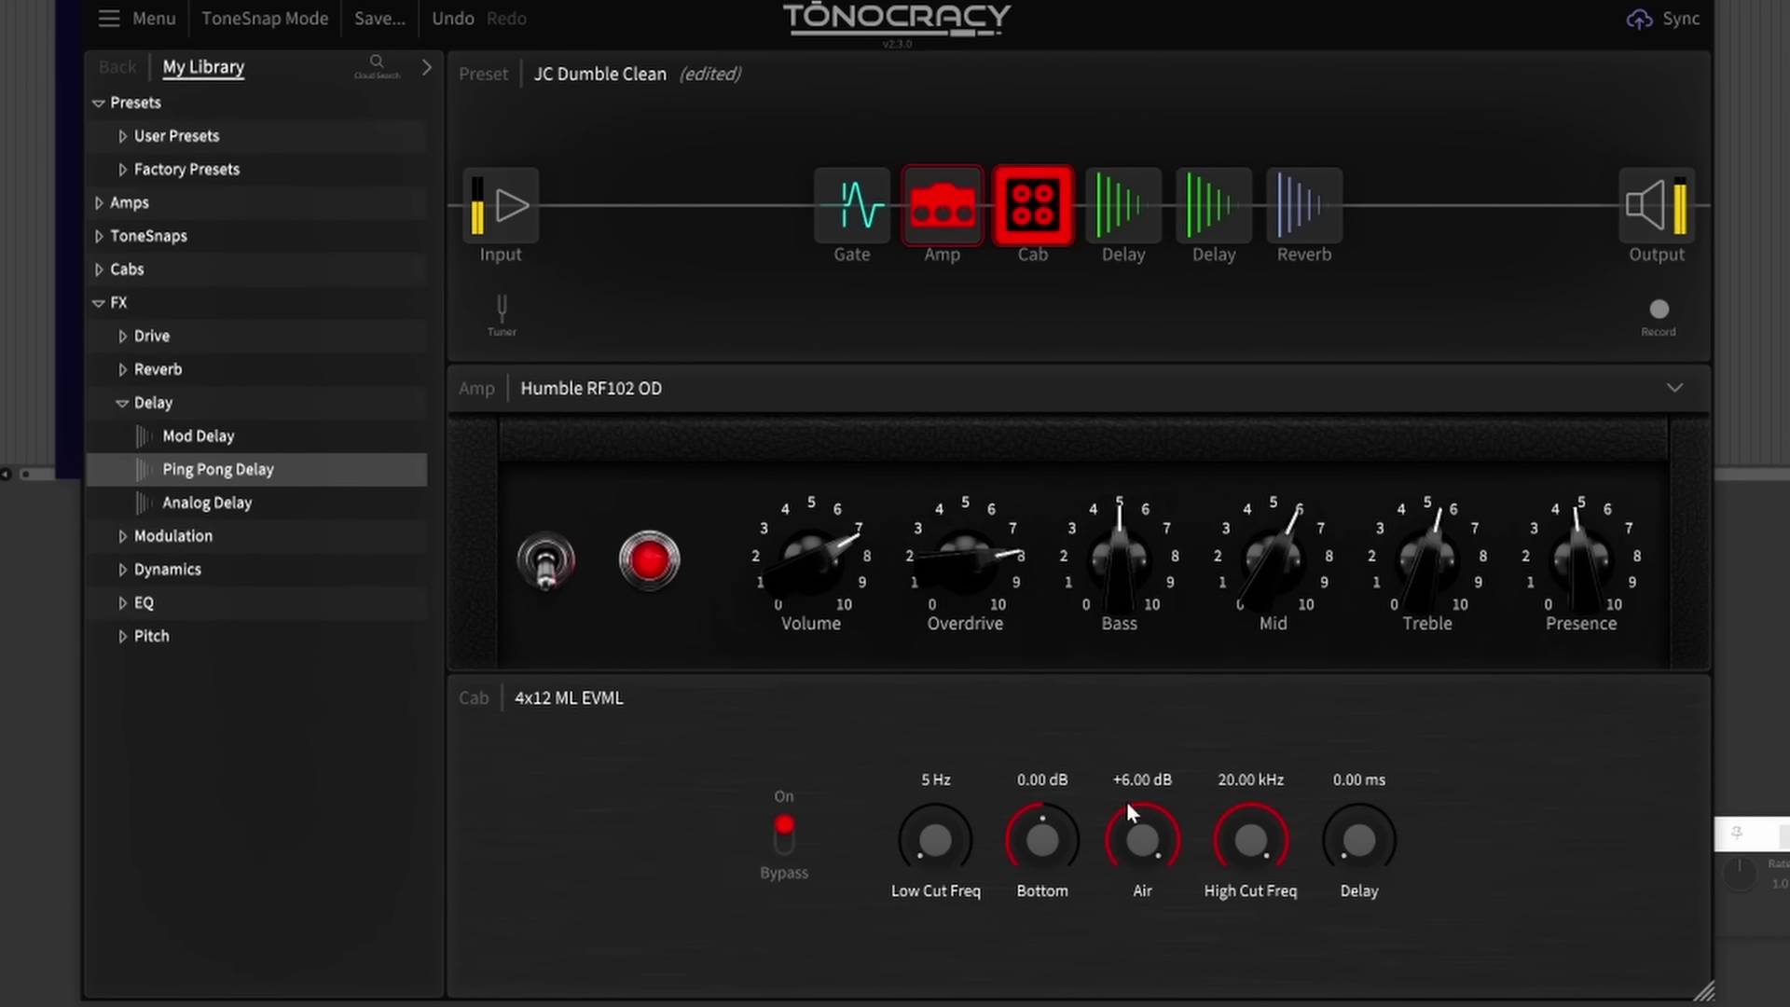
left_click_drag(1130, 815, 1141, 1005)
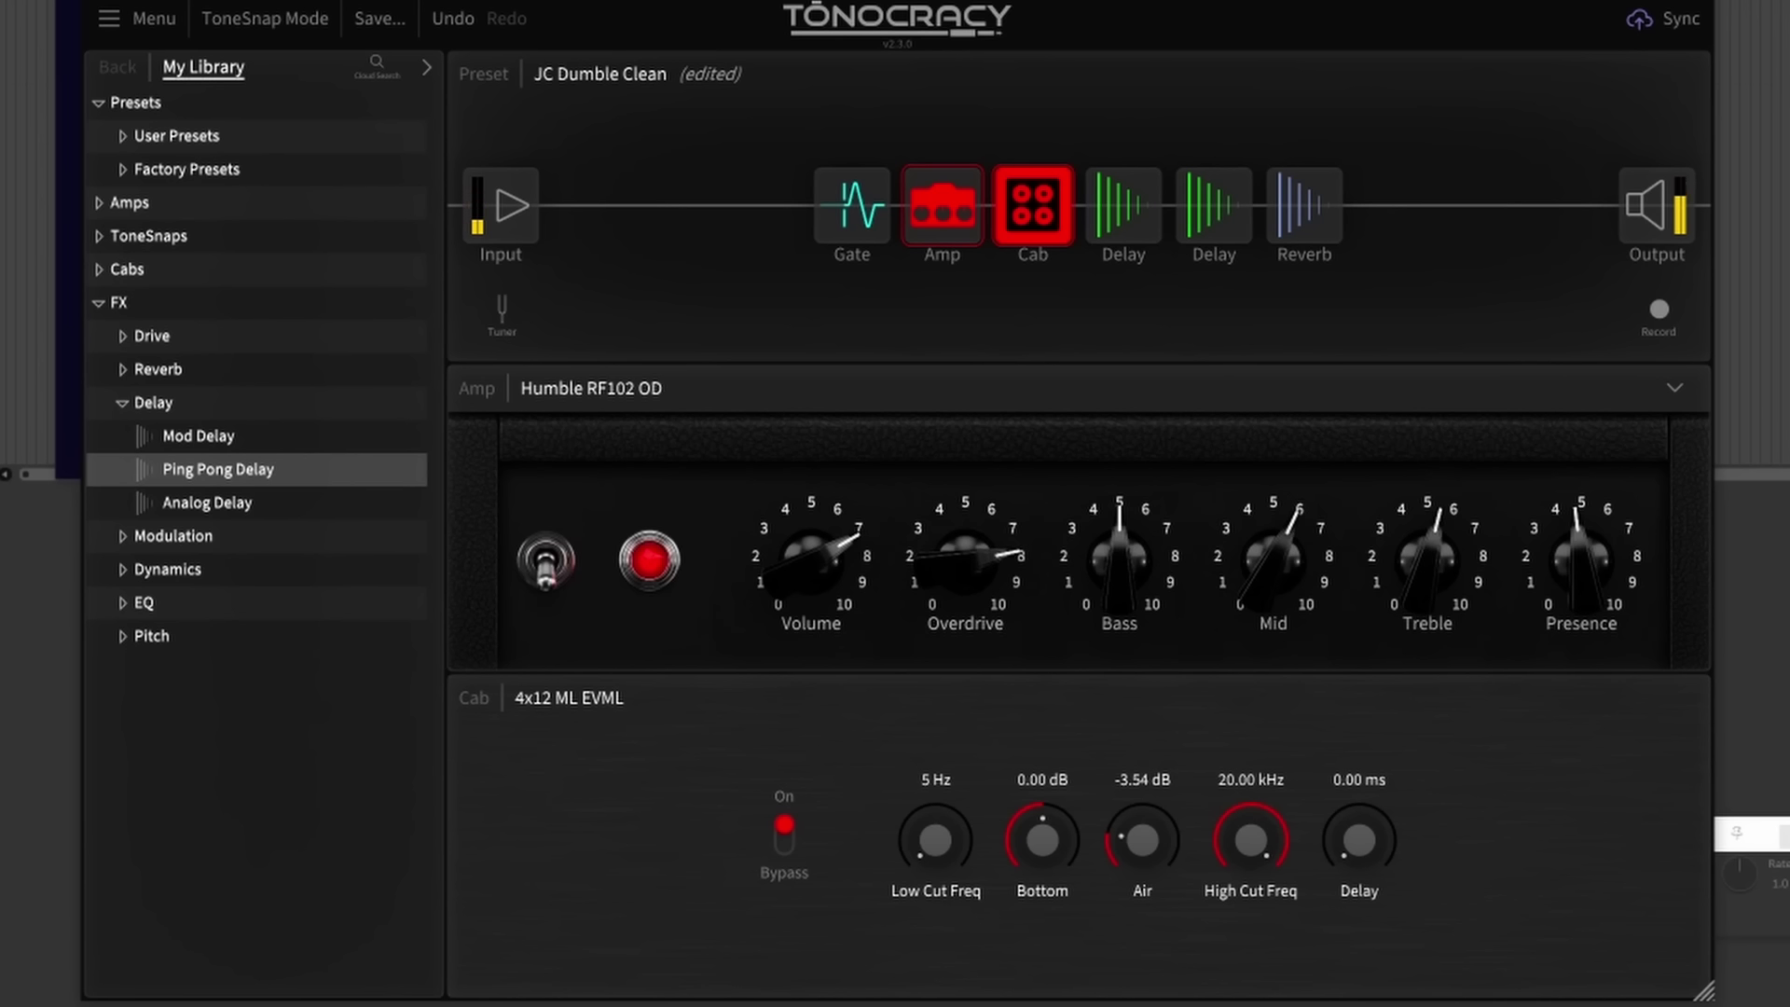
Expand the EQ, Dynamics, Modulation and Pitch effect categories in the library.
left_click(123, 602)
left_click(120, 568)
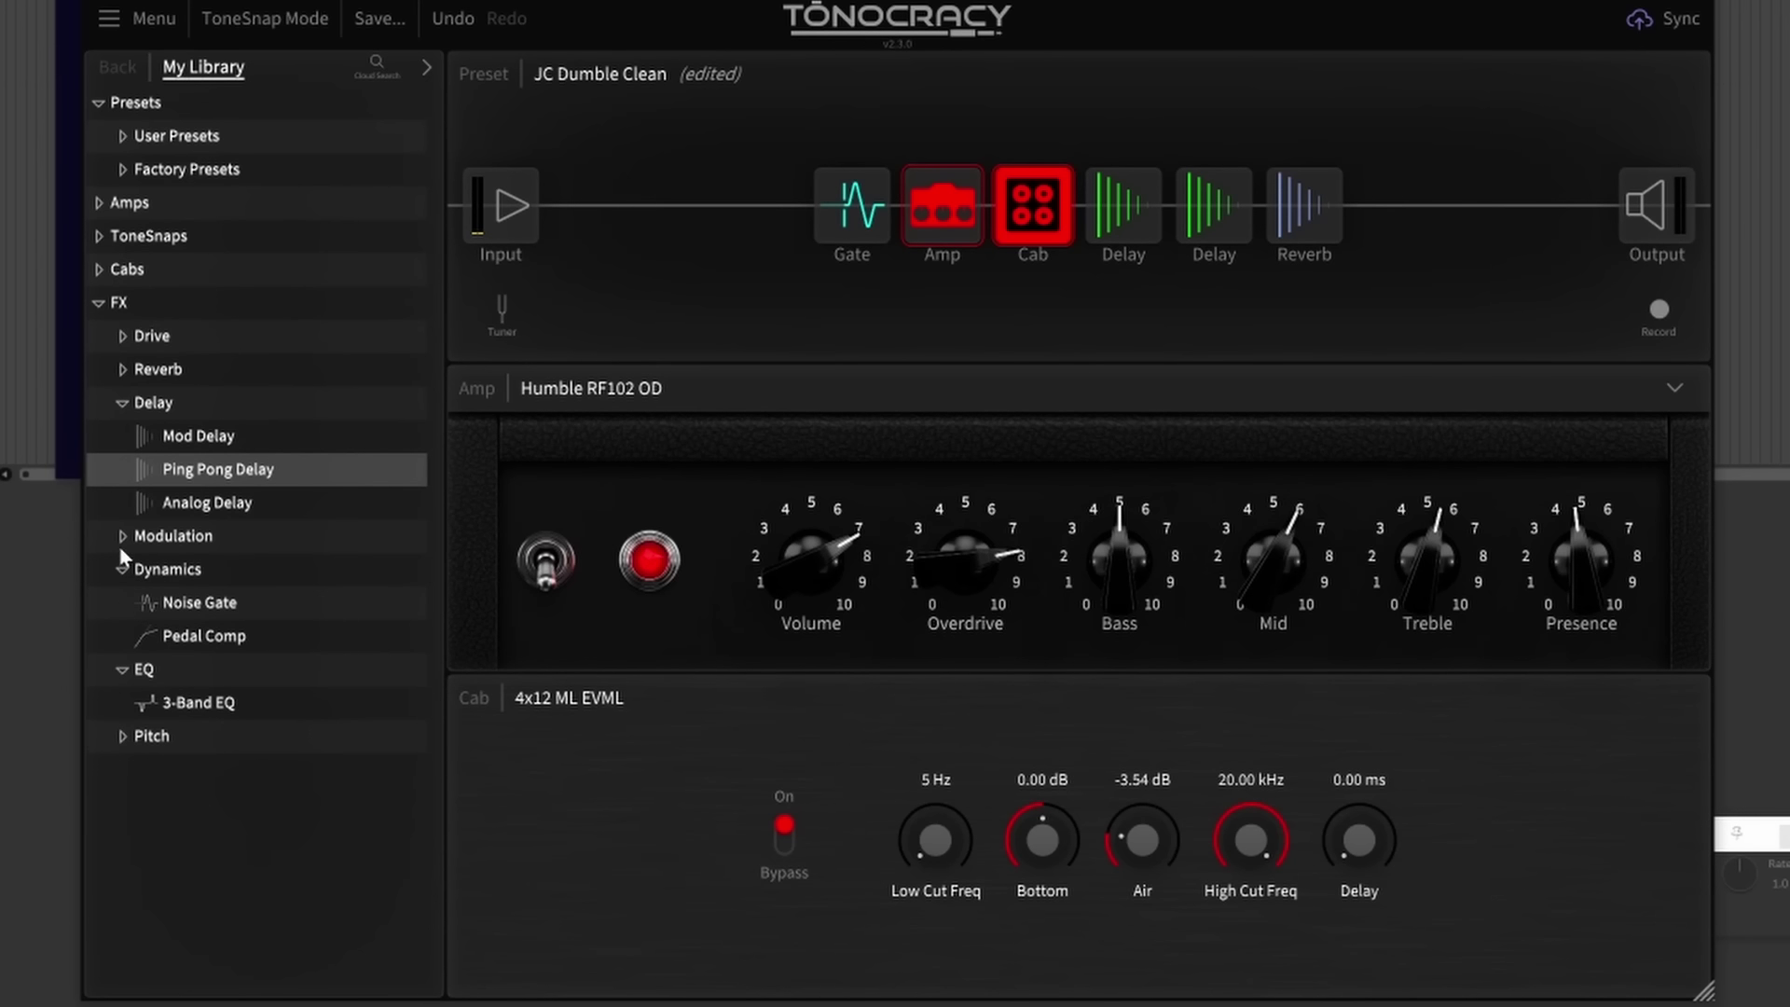
left_click(122, 538)
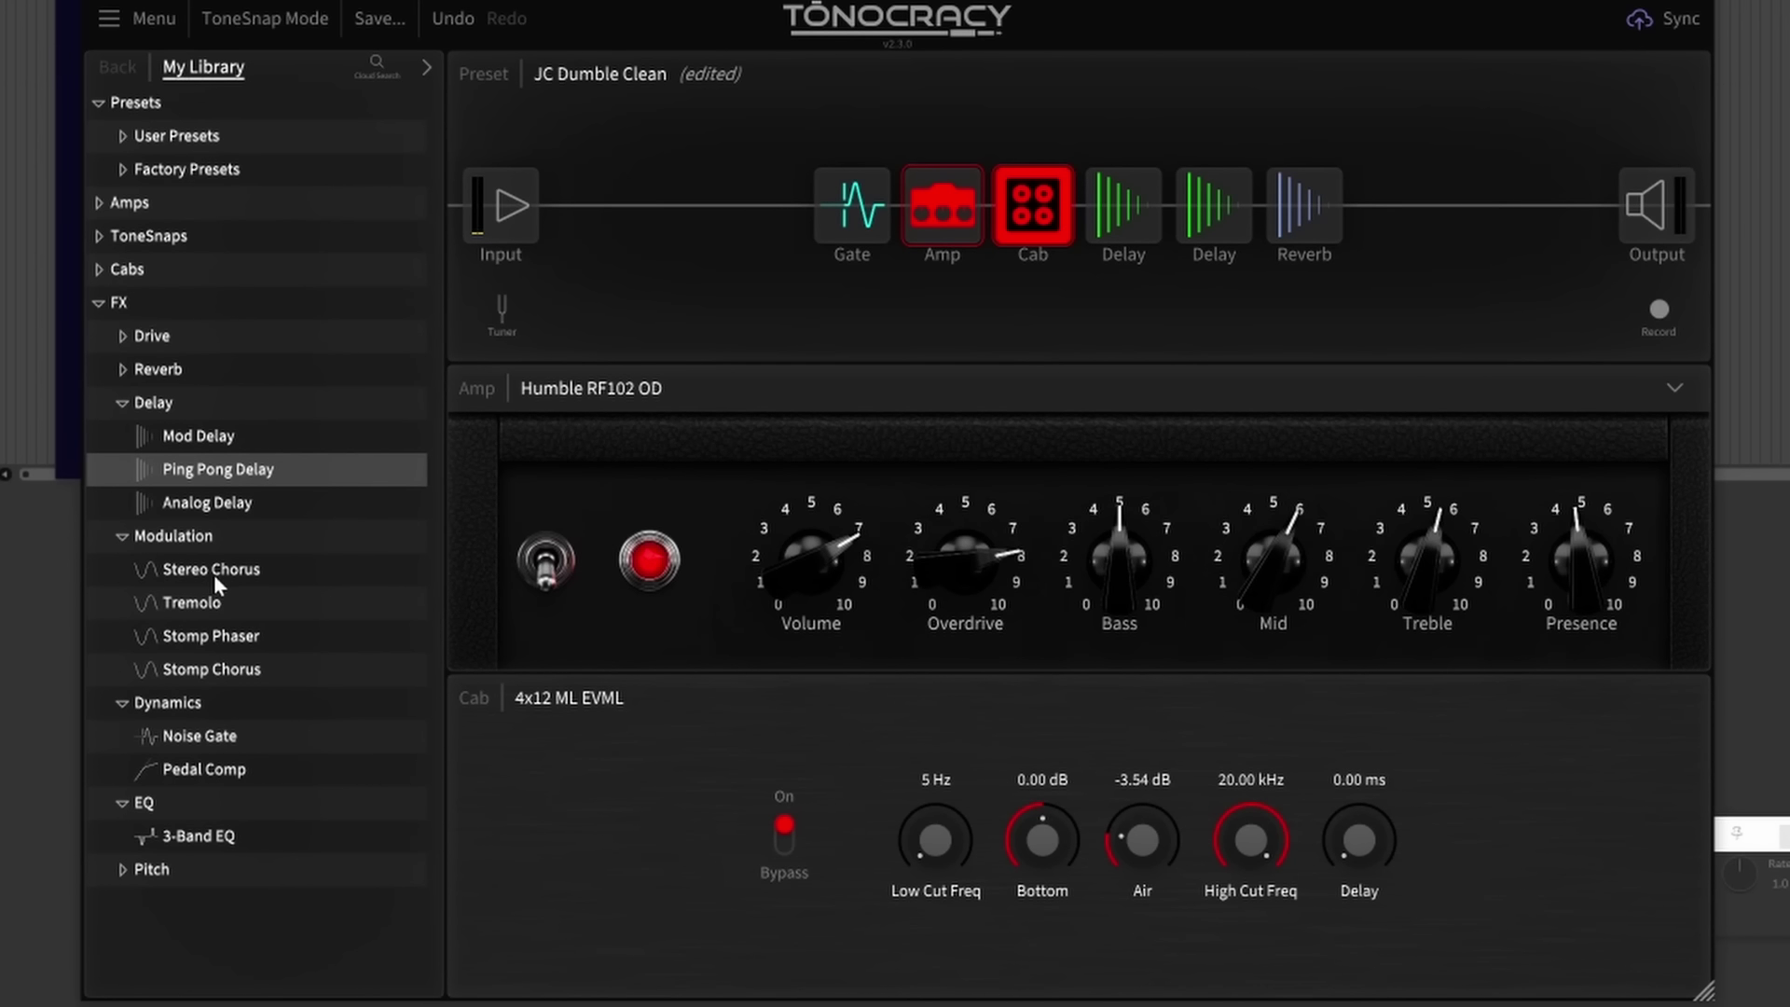
left_click(114, 868)
Save a preset copy named 'JC Dumble Drive' with description 'Robben Ford Drive'.
left_click(372, 17)
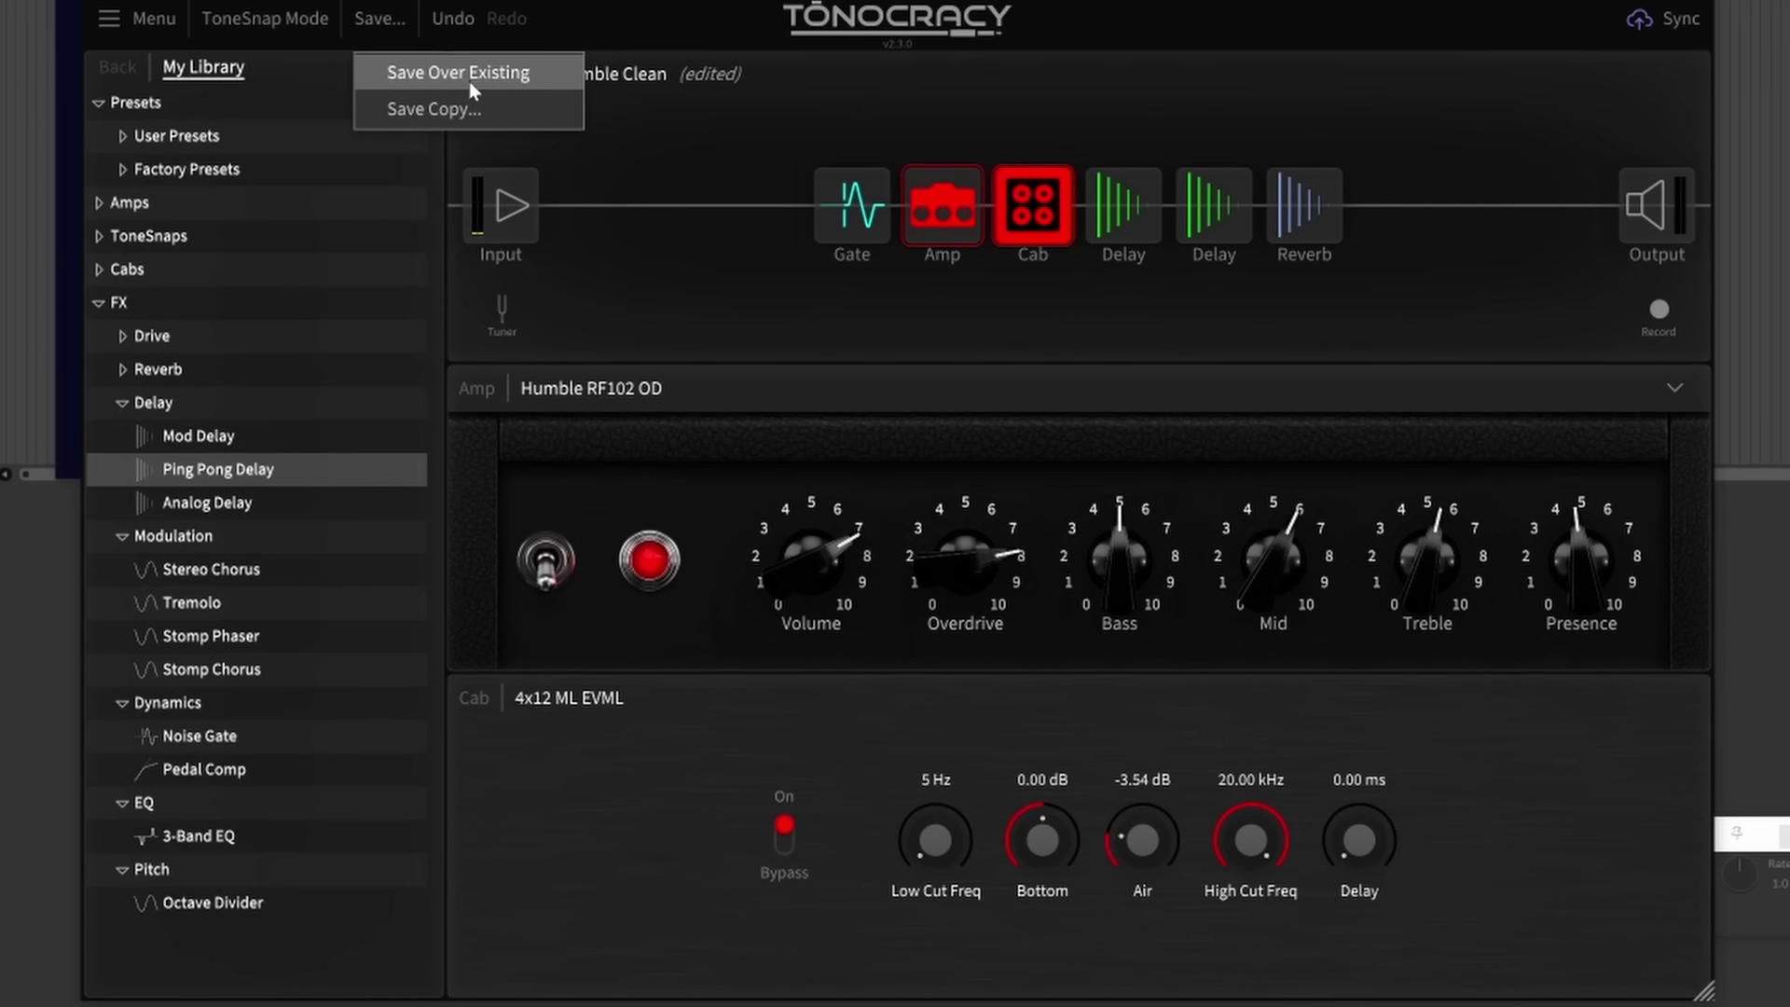
left_click(468, 107)
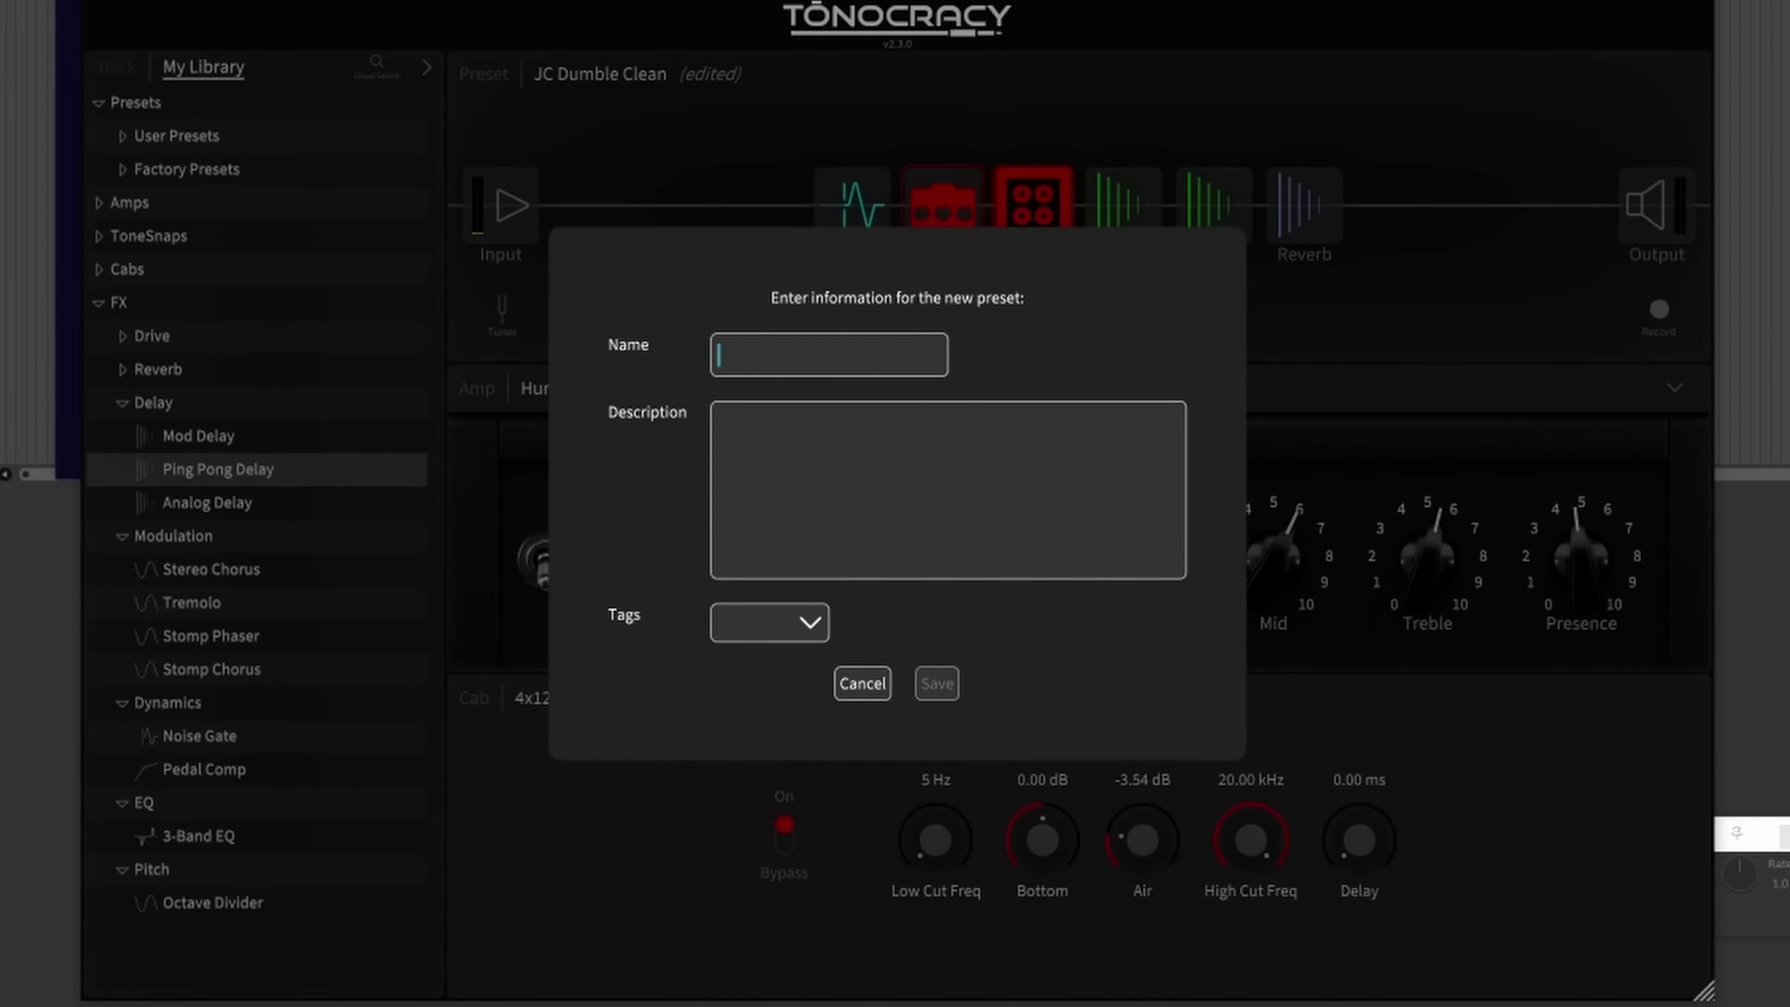
type("JC Du")
type("mble Drive")
key("Tab")
type("Ro")
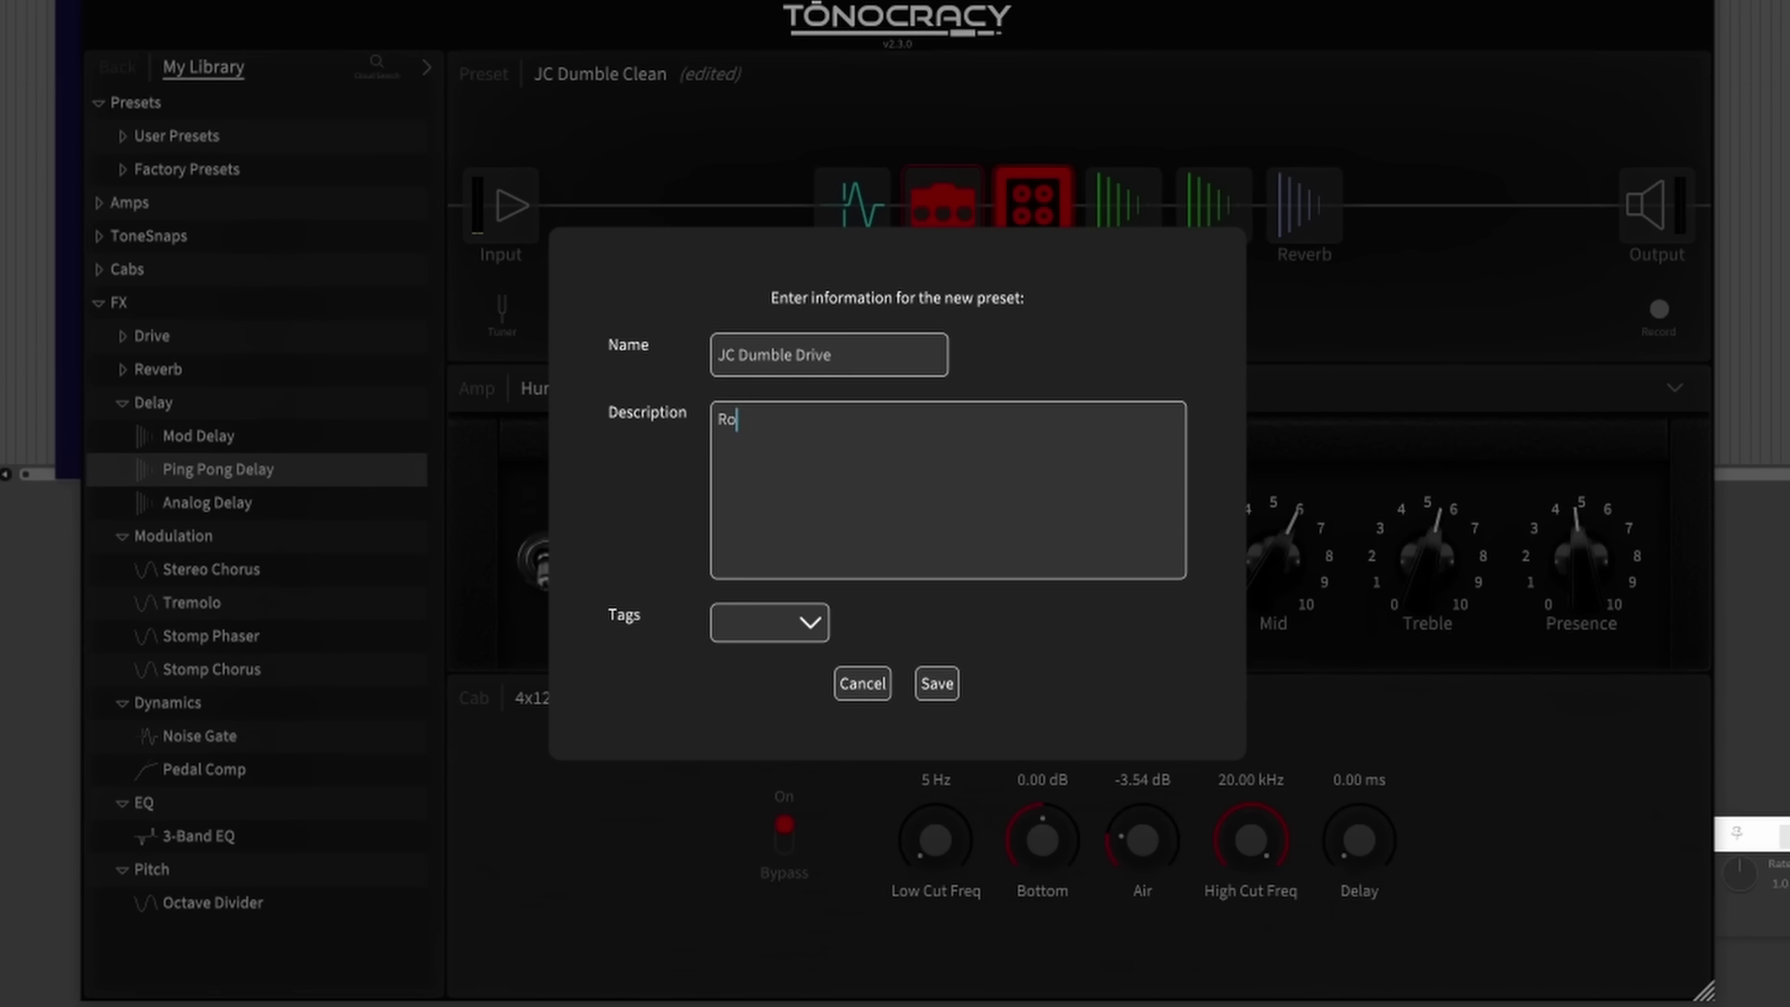
type("bben Ford ")
type("Drive")
left_click(935, 684)
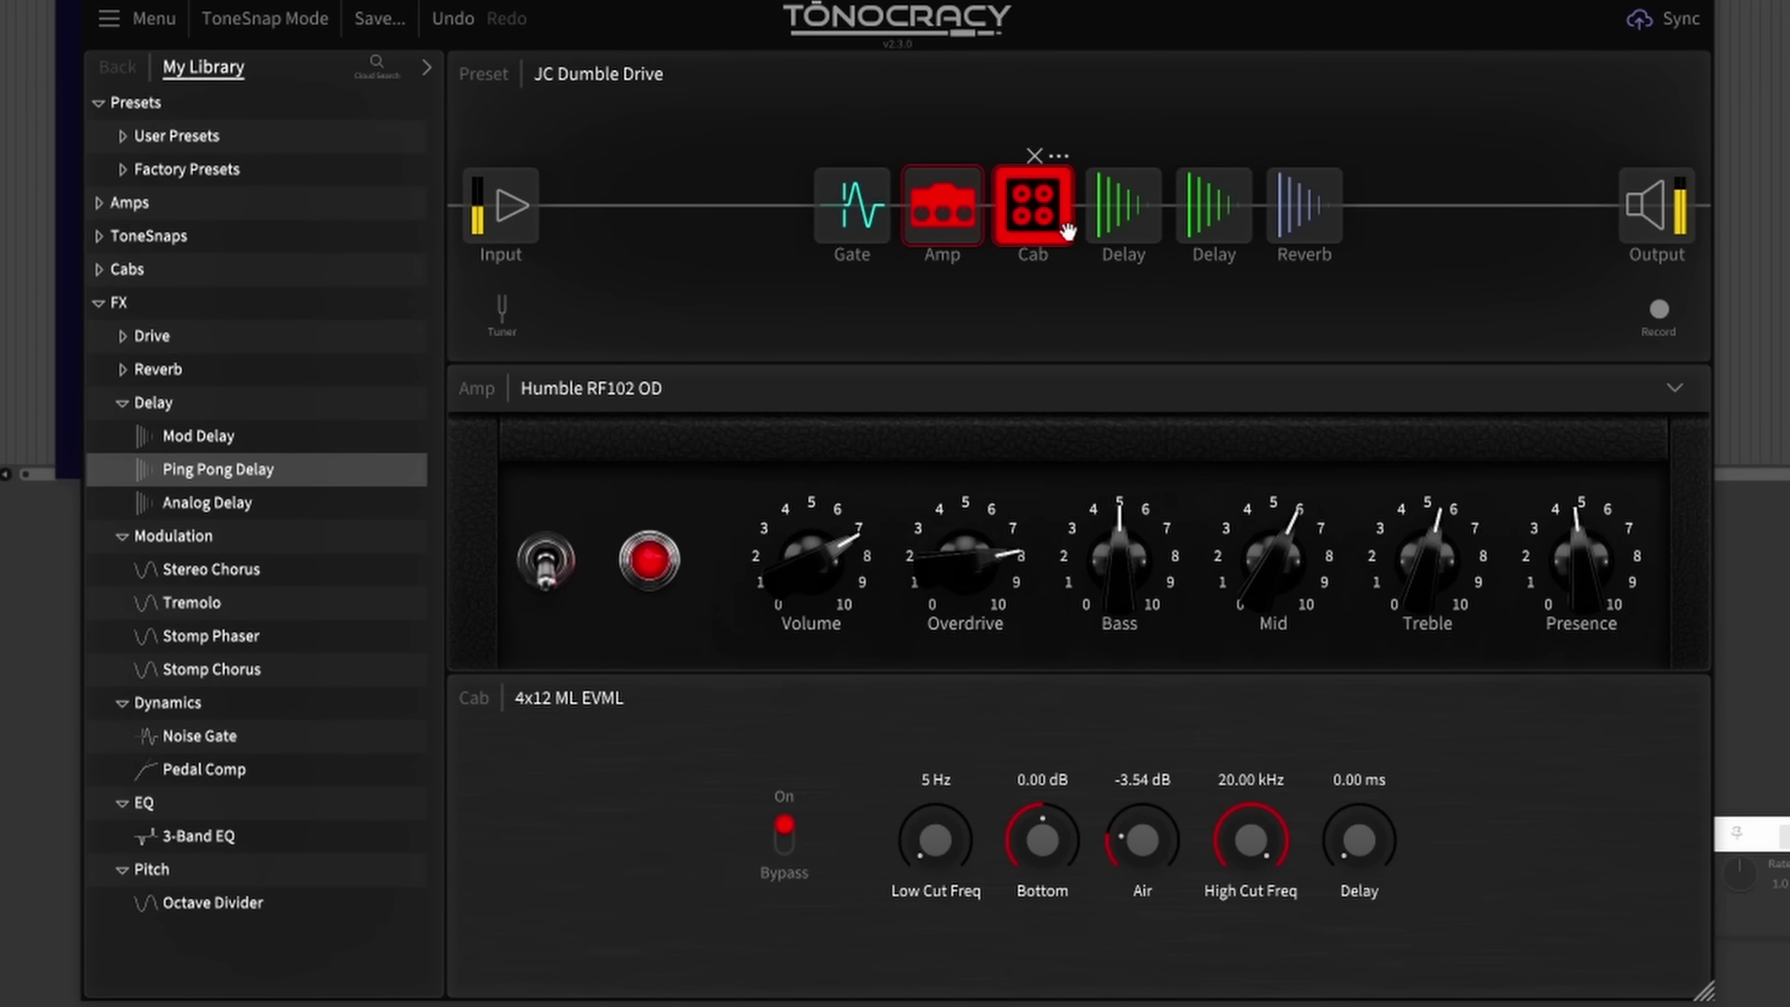
Set the cab high cut to 3.85 kHz, treble to about 8, more presence, and ping-pong mix to 18%.
mouse_move(1249, 876)
left_mouse_down()
mouse_move(1228, 966)
mouse_move(1242, 984)
left_mouse_up()
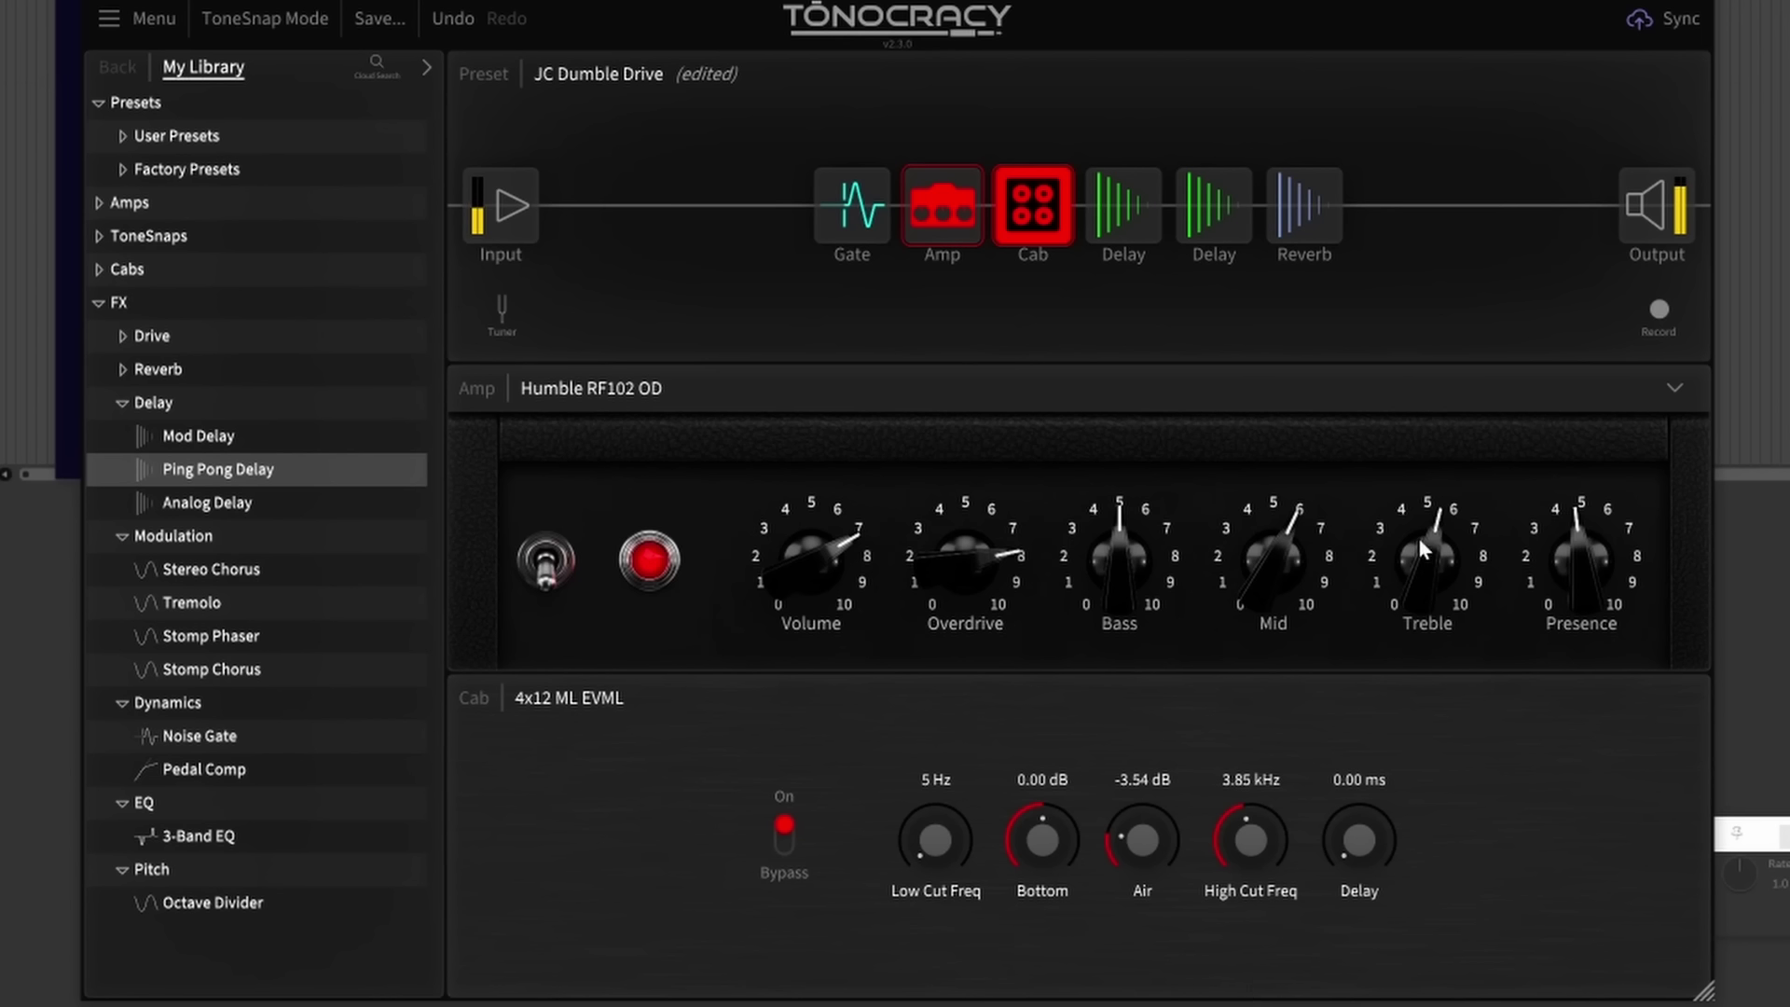
left_click_drag(1418, 537, 1438, 532)
mouse_move(1590, 574)
left_mouse_down()
mouse_move(1604, 518)
mouse_move(1609, 534)
left_mouse_up()
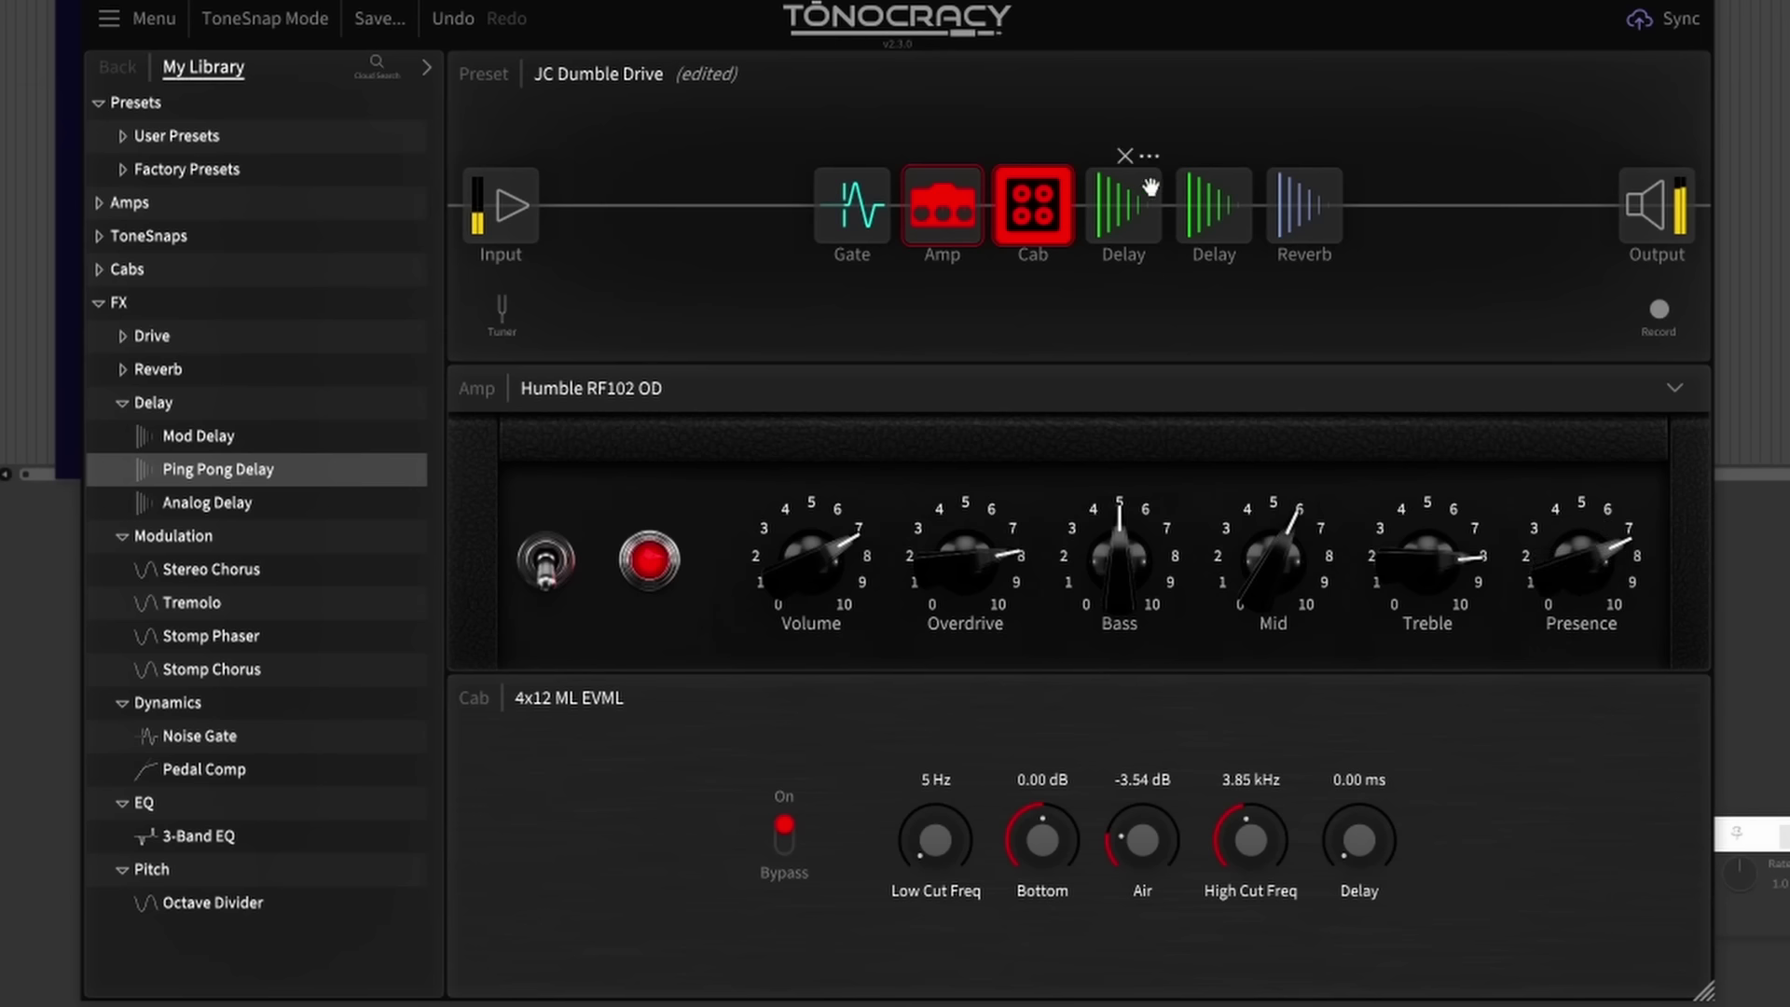
left_click(1181, 214)
left_click_drag(1236, 851, 1249, 835)
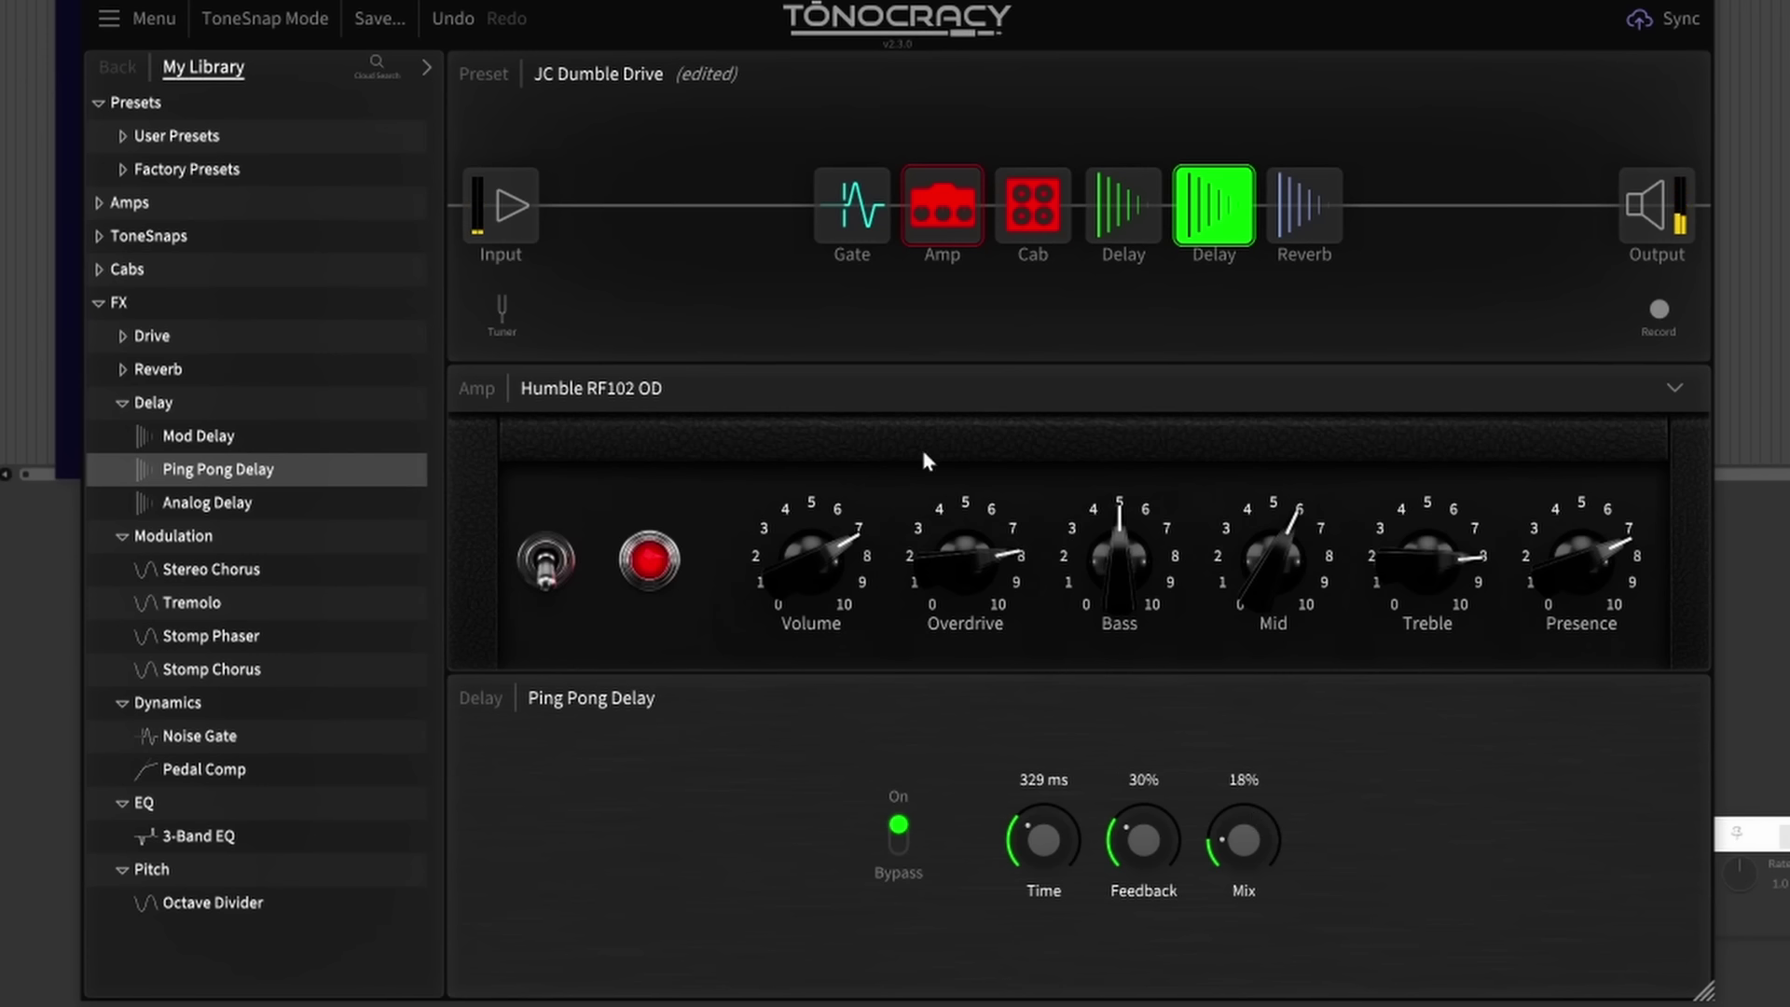
Try overwriting JC Dumble Drive, then dismiss the library path error.
left_click(377, 22)
left_click(398, 62)
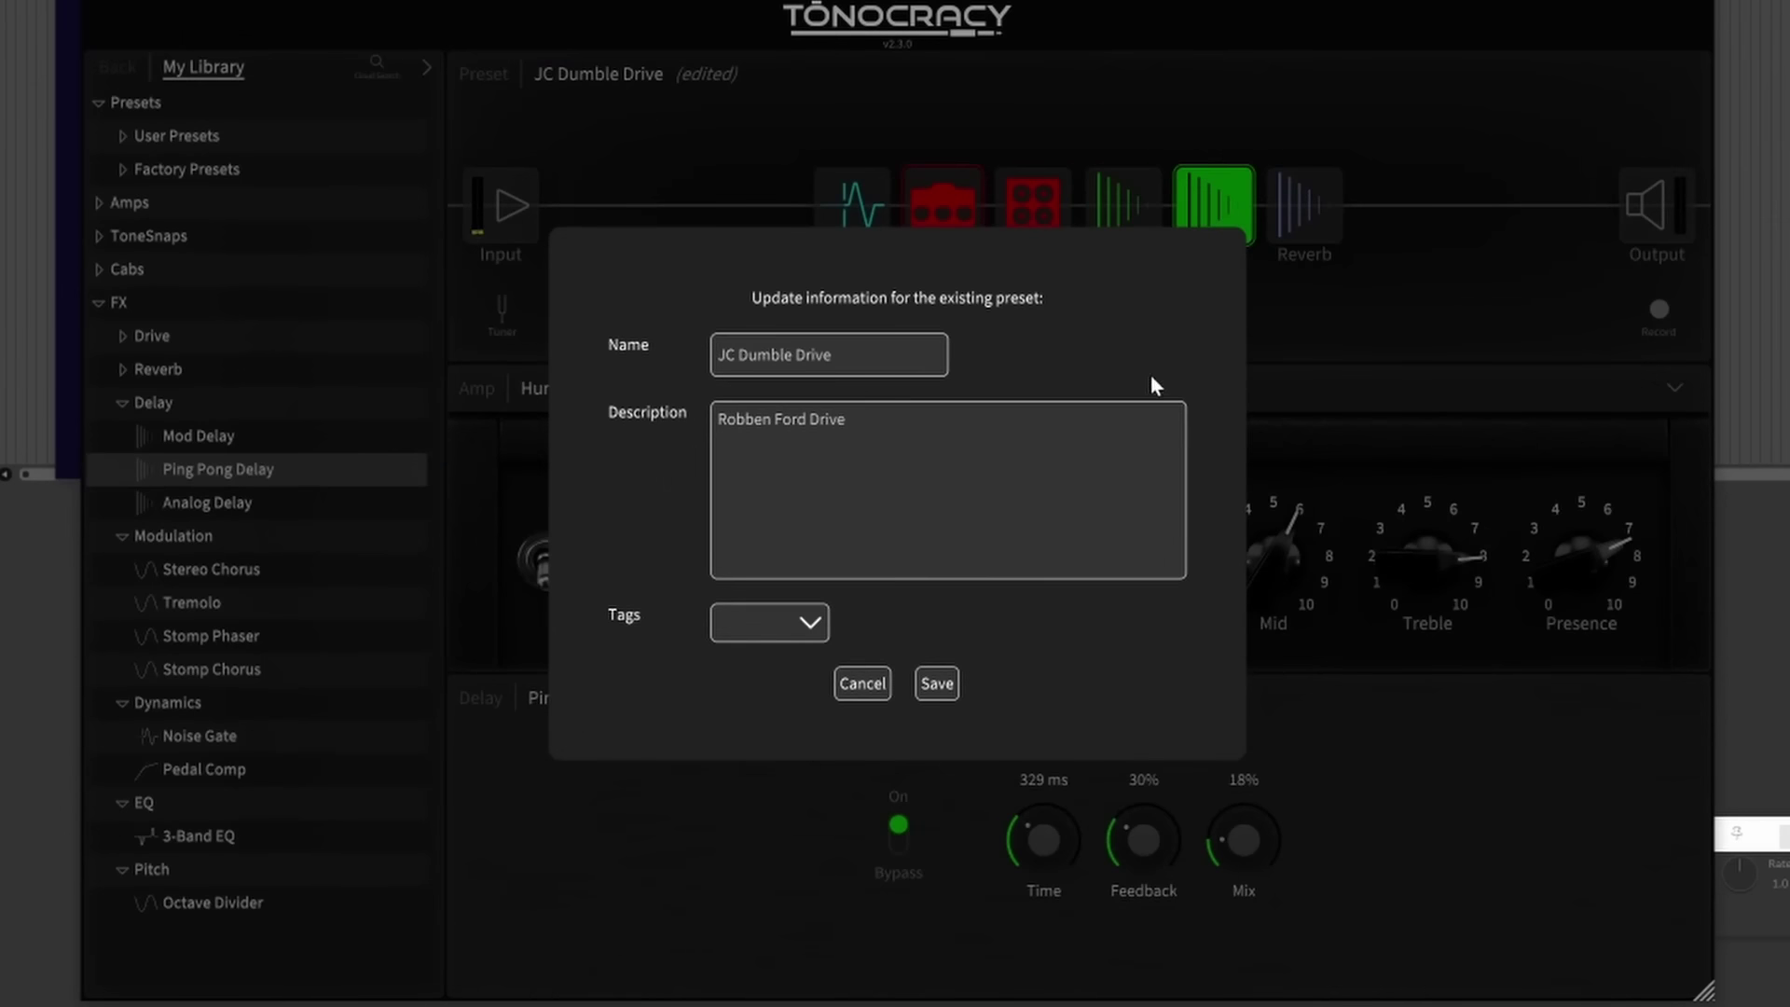
left_click(936, 686)
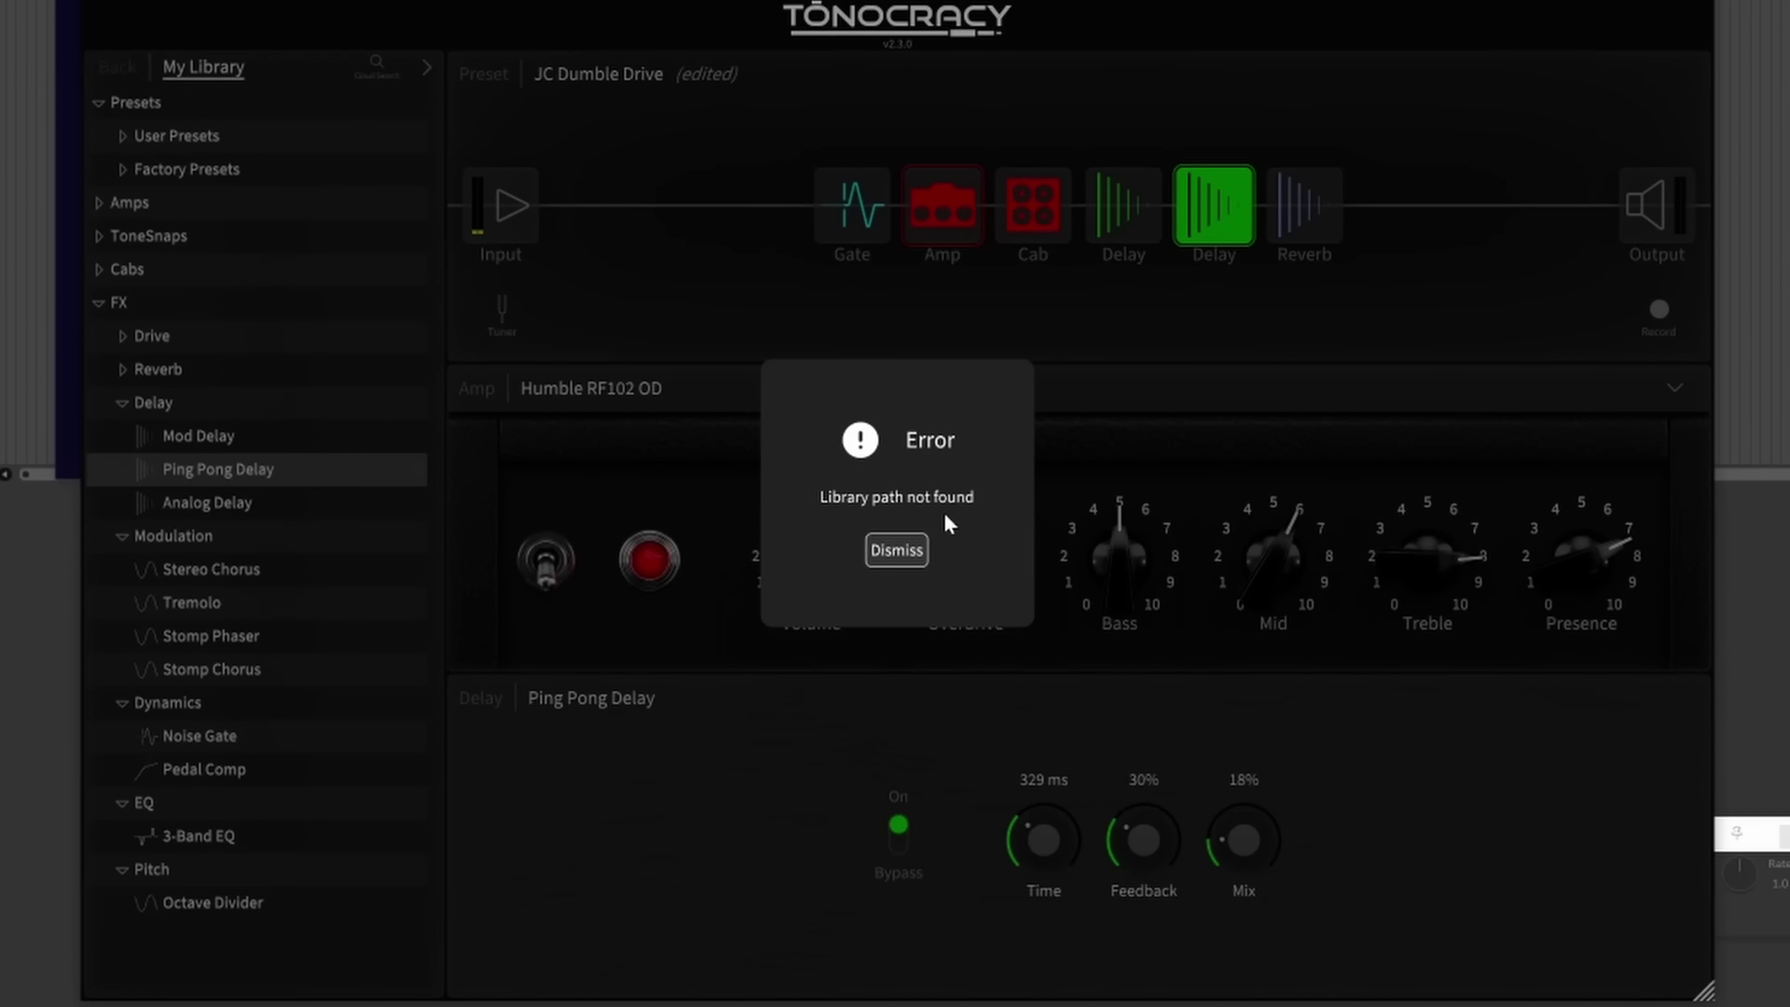
left_click(917, 554)
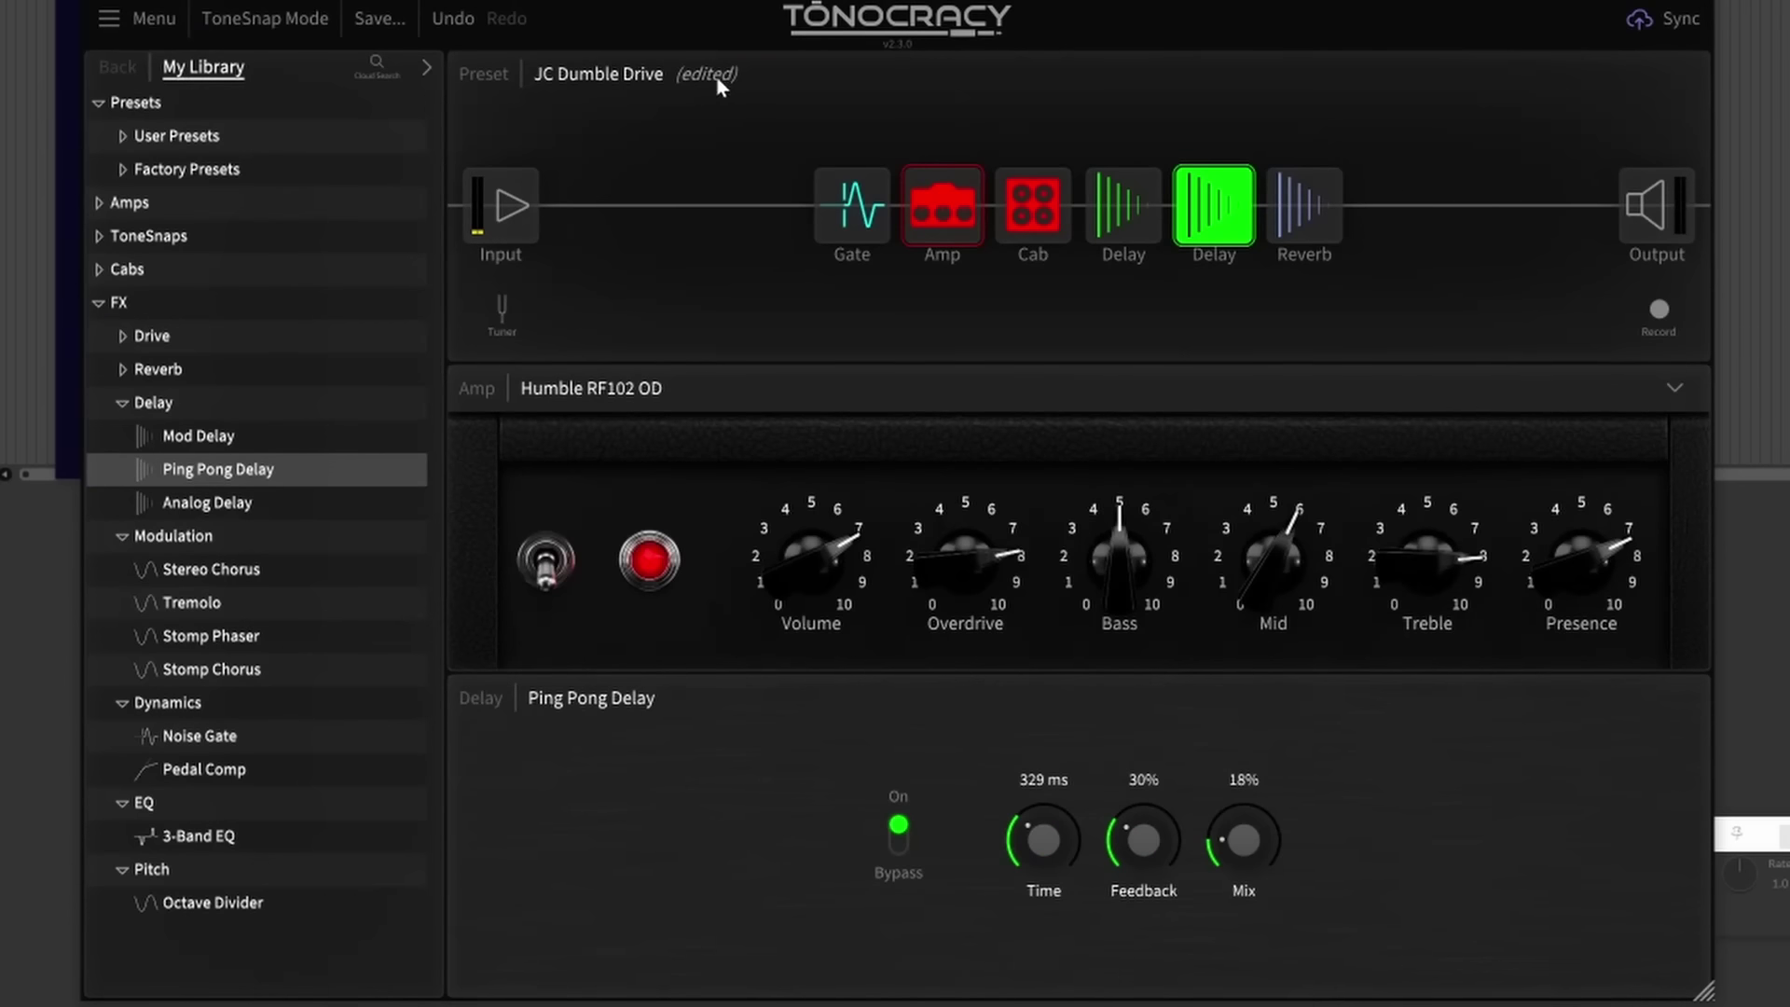
Save a copy named 'JC Dumble Drive Dark', described 'Robben tone with high cut'.
left_click(362, 17)
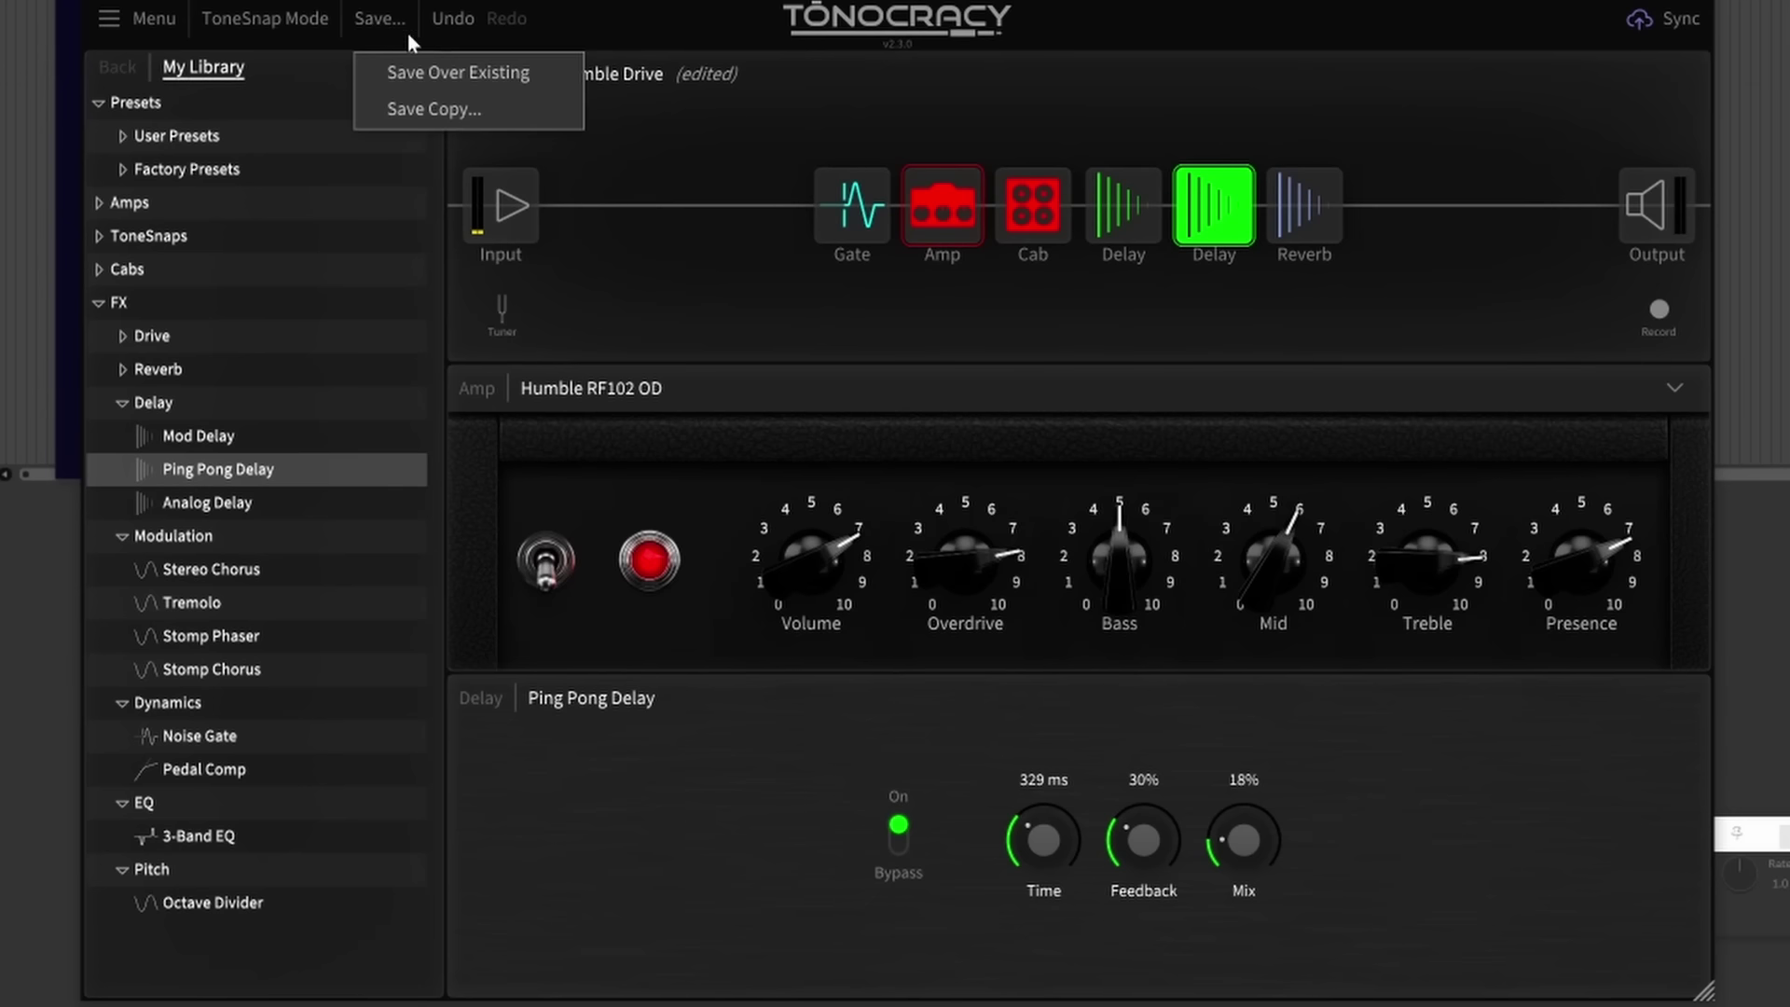
left_click(463, 108)
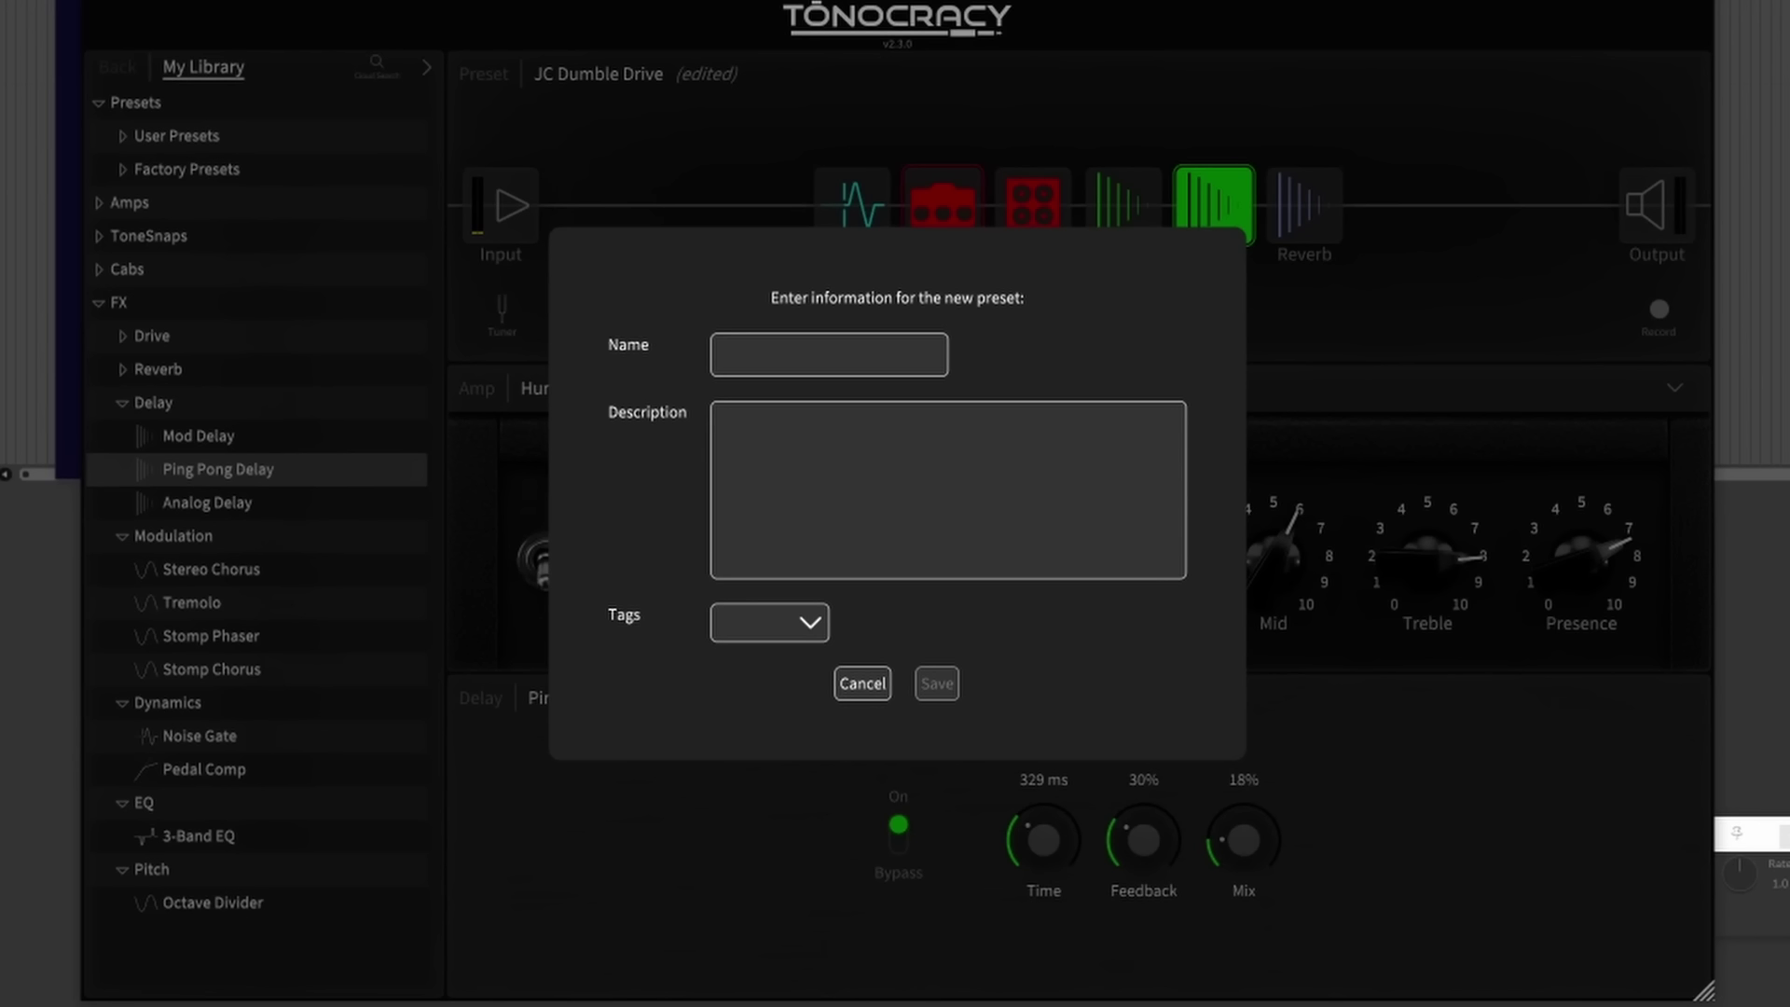
type("JC D")
type("umble")
type(" Drive Dark")
key("Tab")
type("Robb")
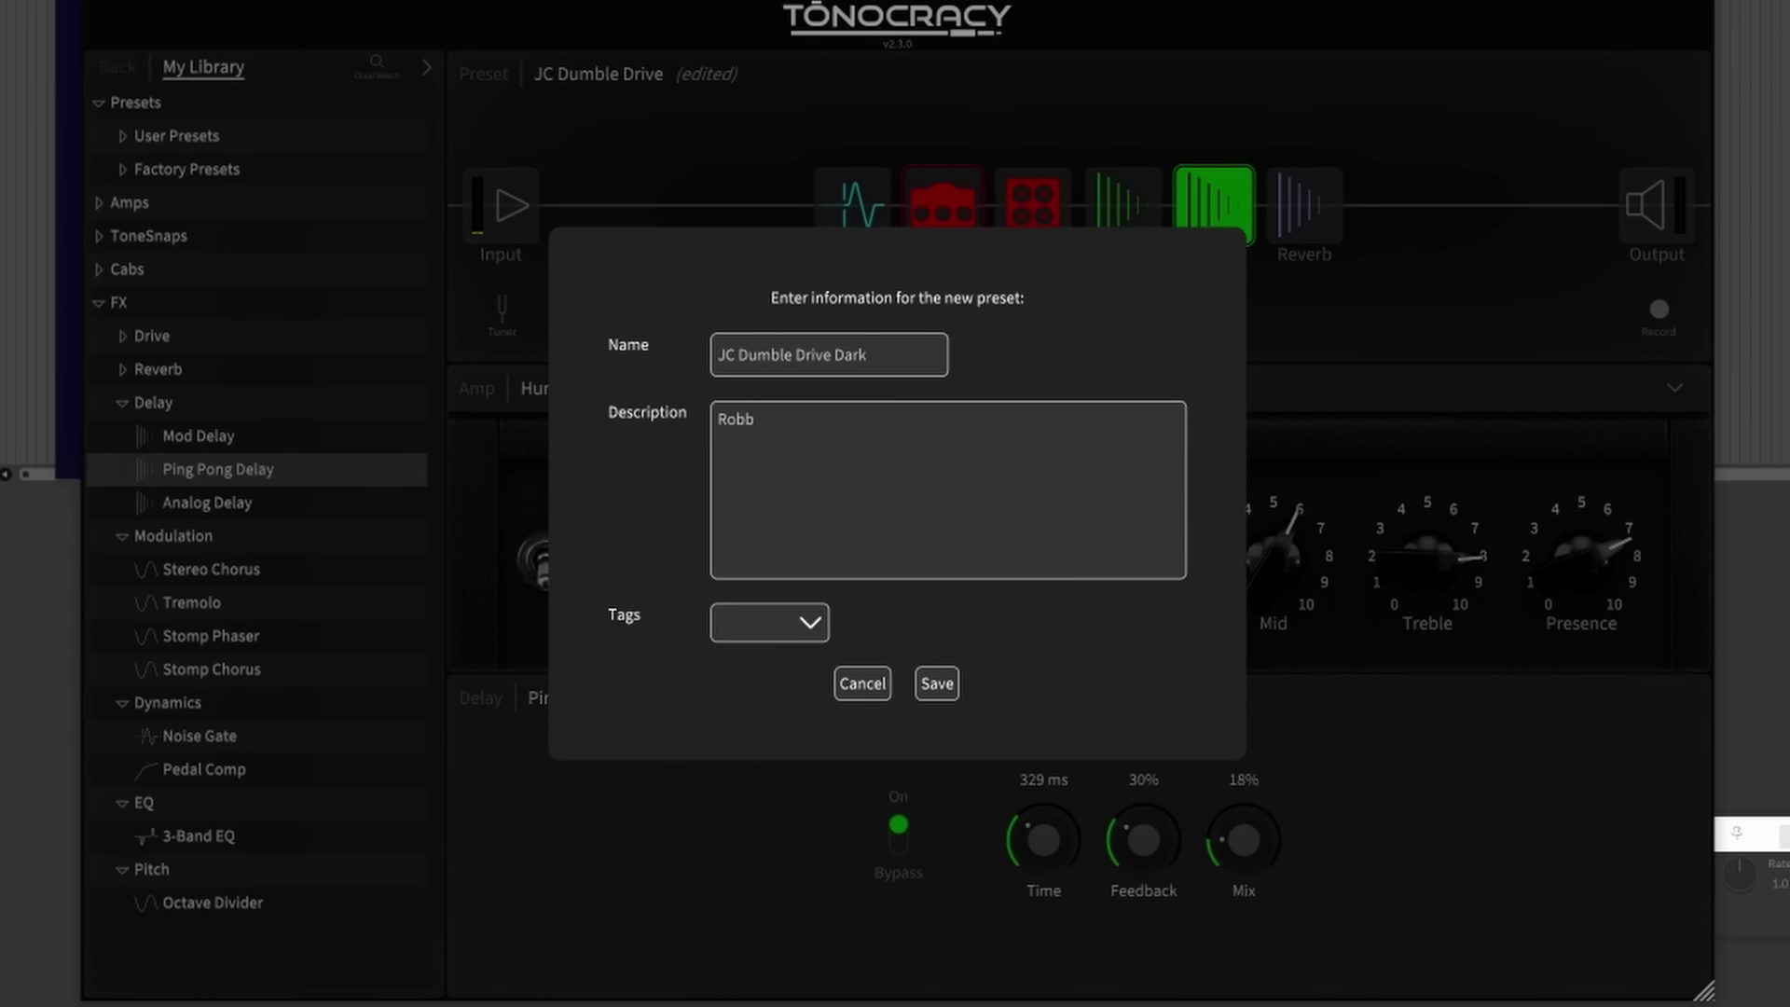
type("en tone with h")
type("igh cut")
left_click(929, 683)
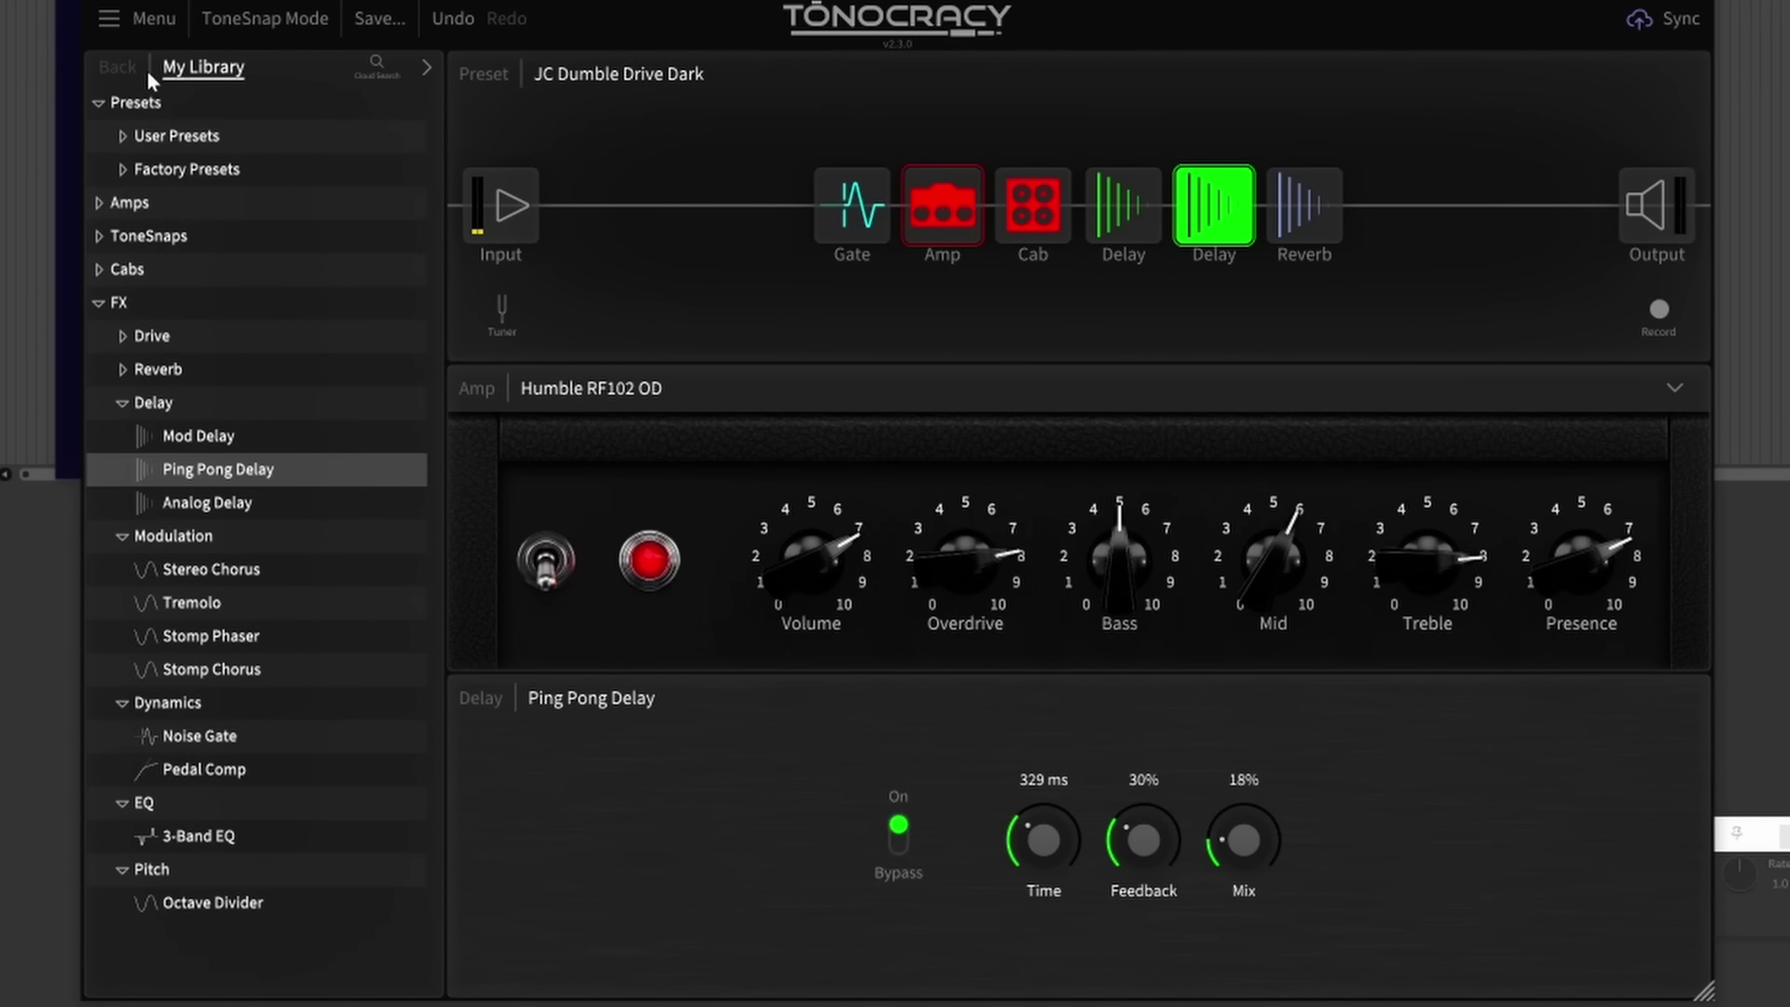
Collapse Presets and FX, then reopen Presets and enter the User Presets folder.
left_click(97, 101)
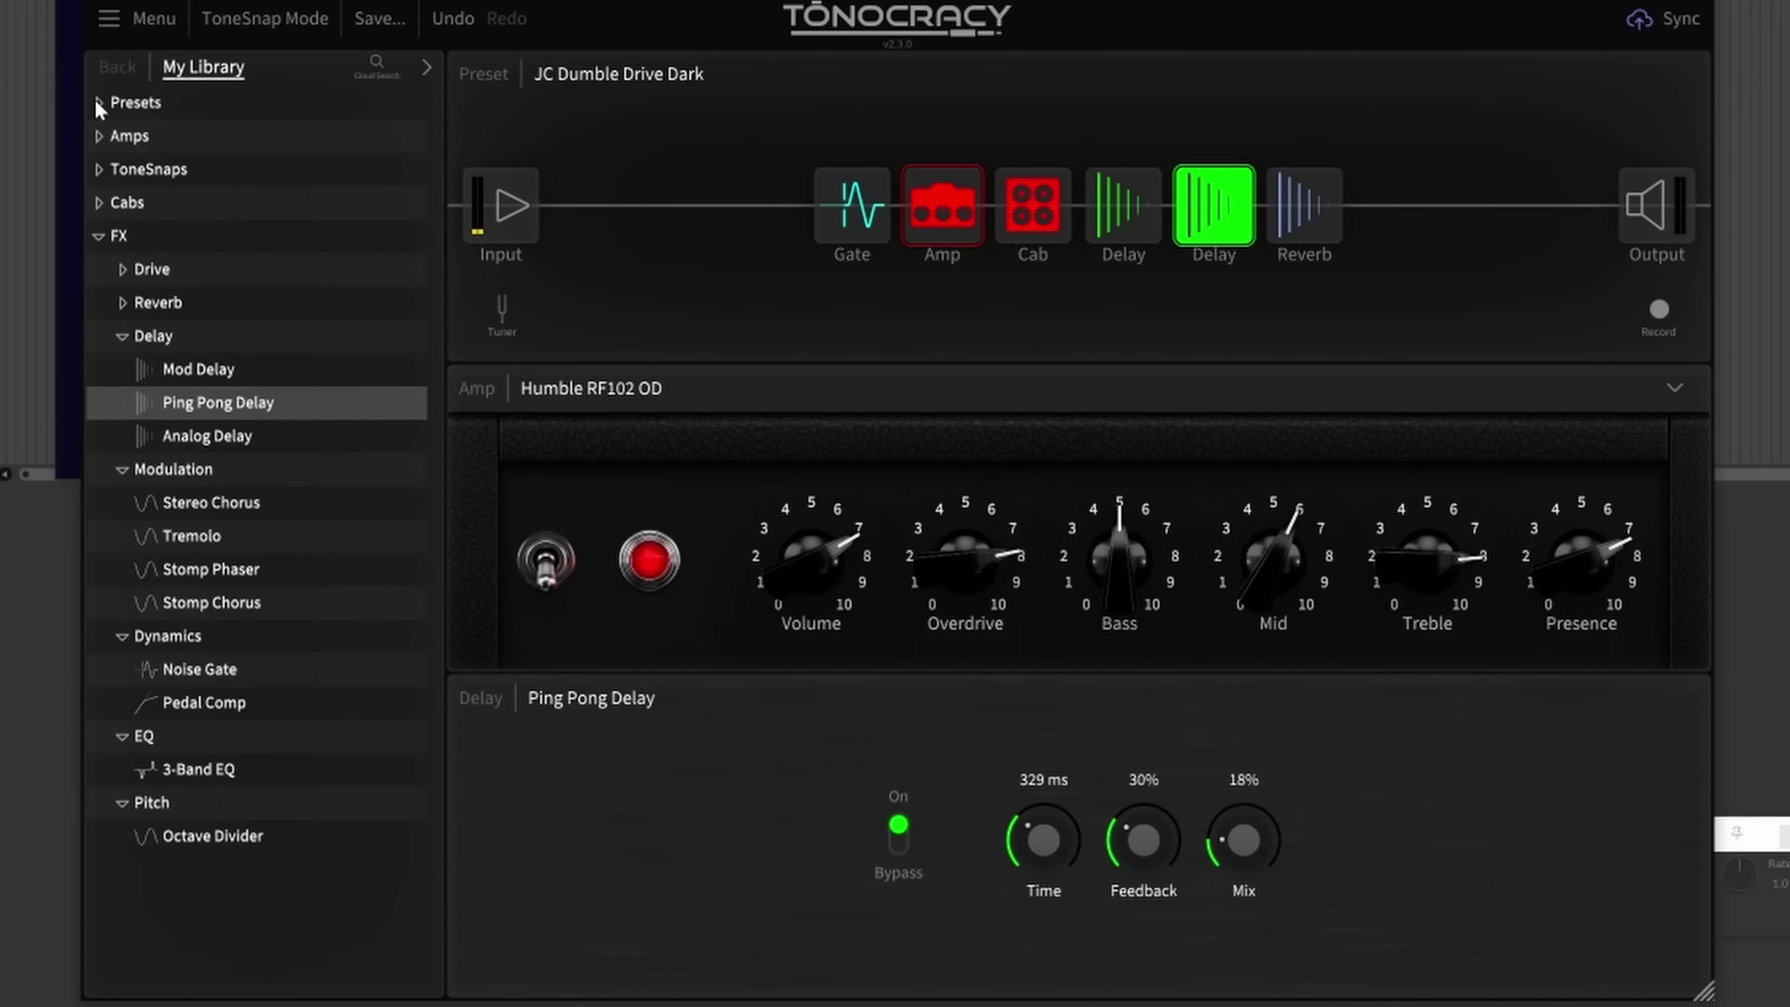
left_click(98, 238)
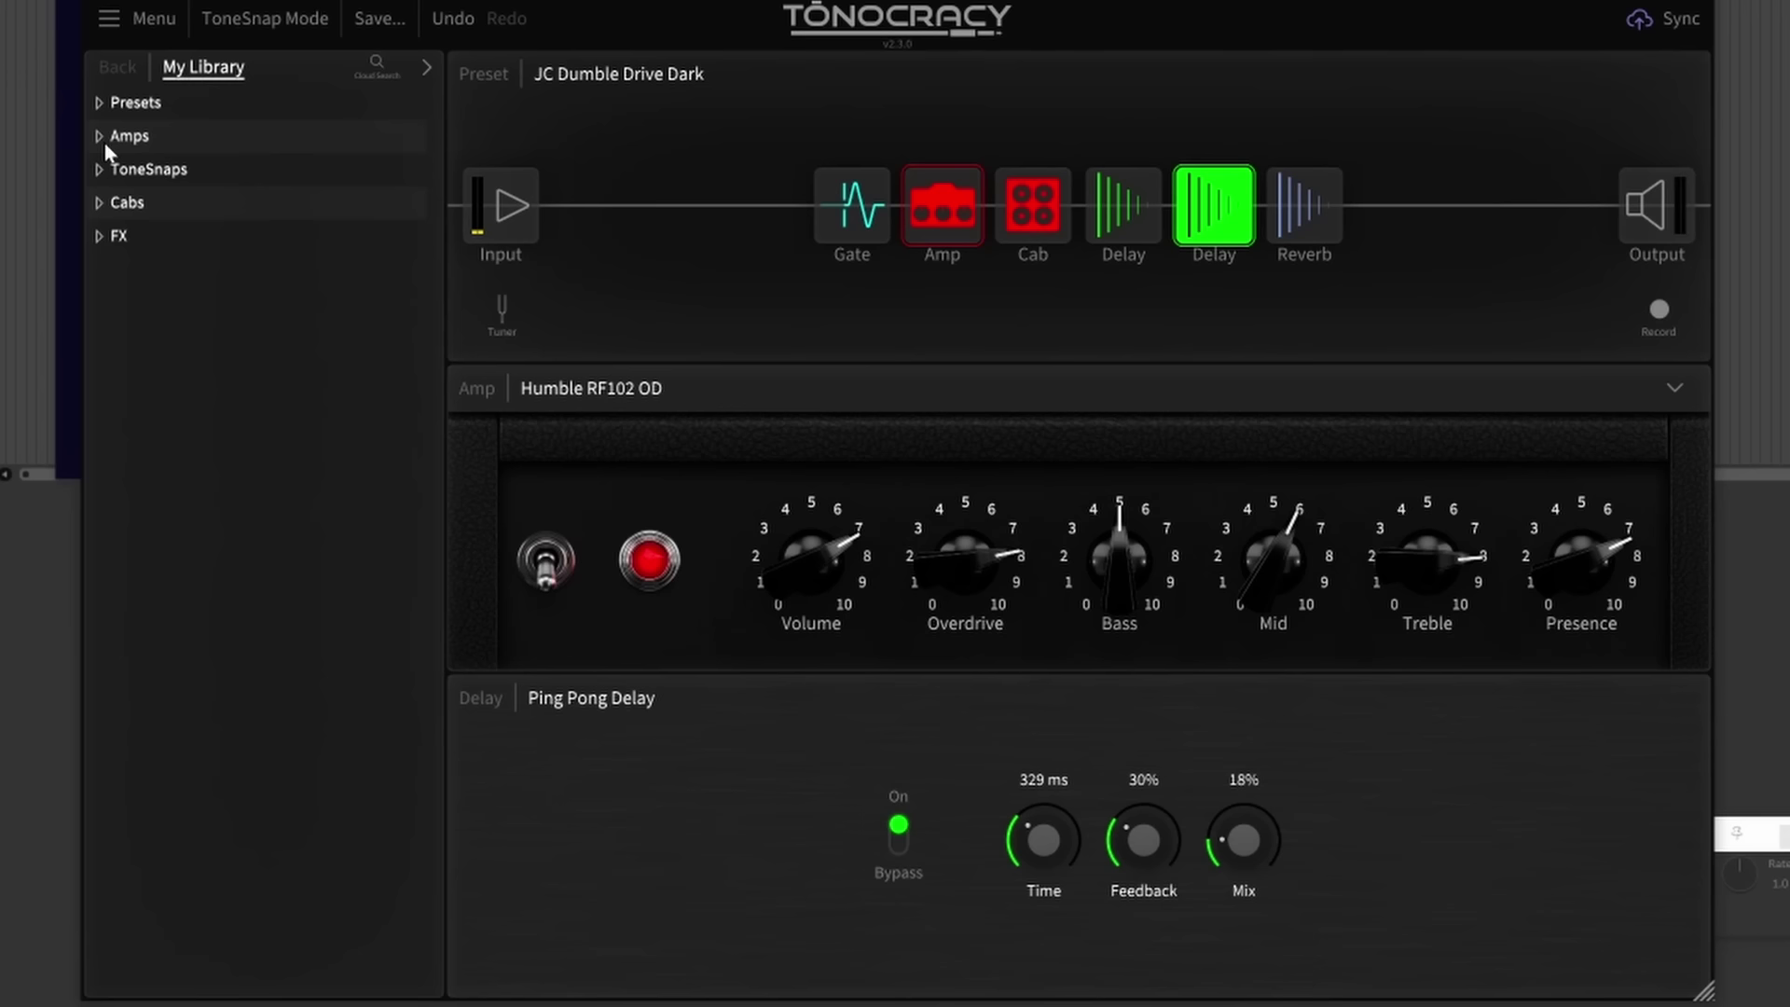
left_click(102, 103)
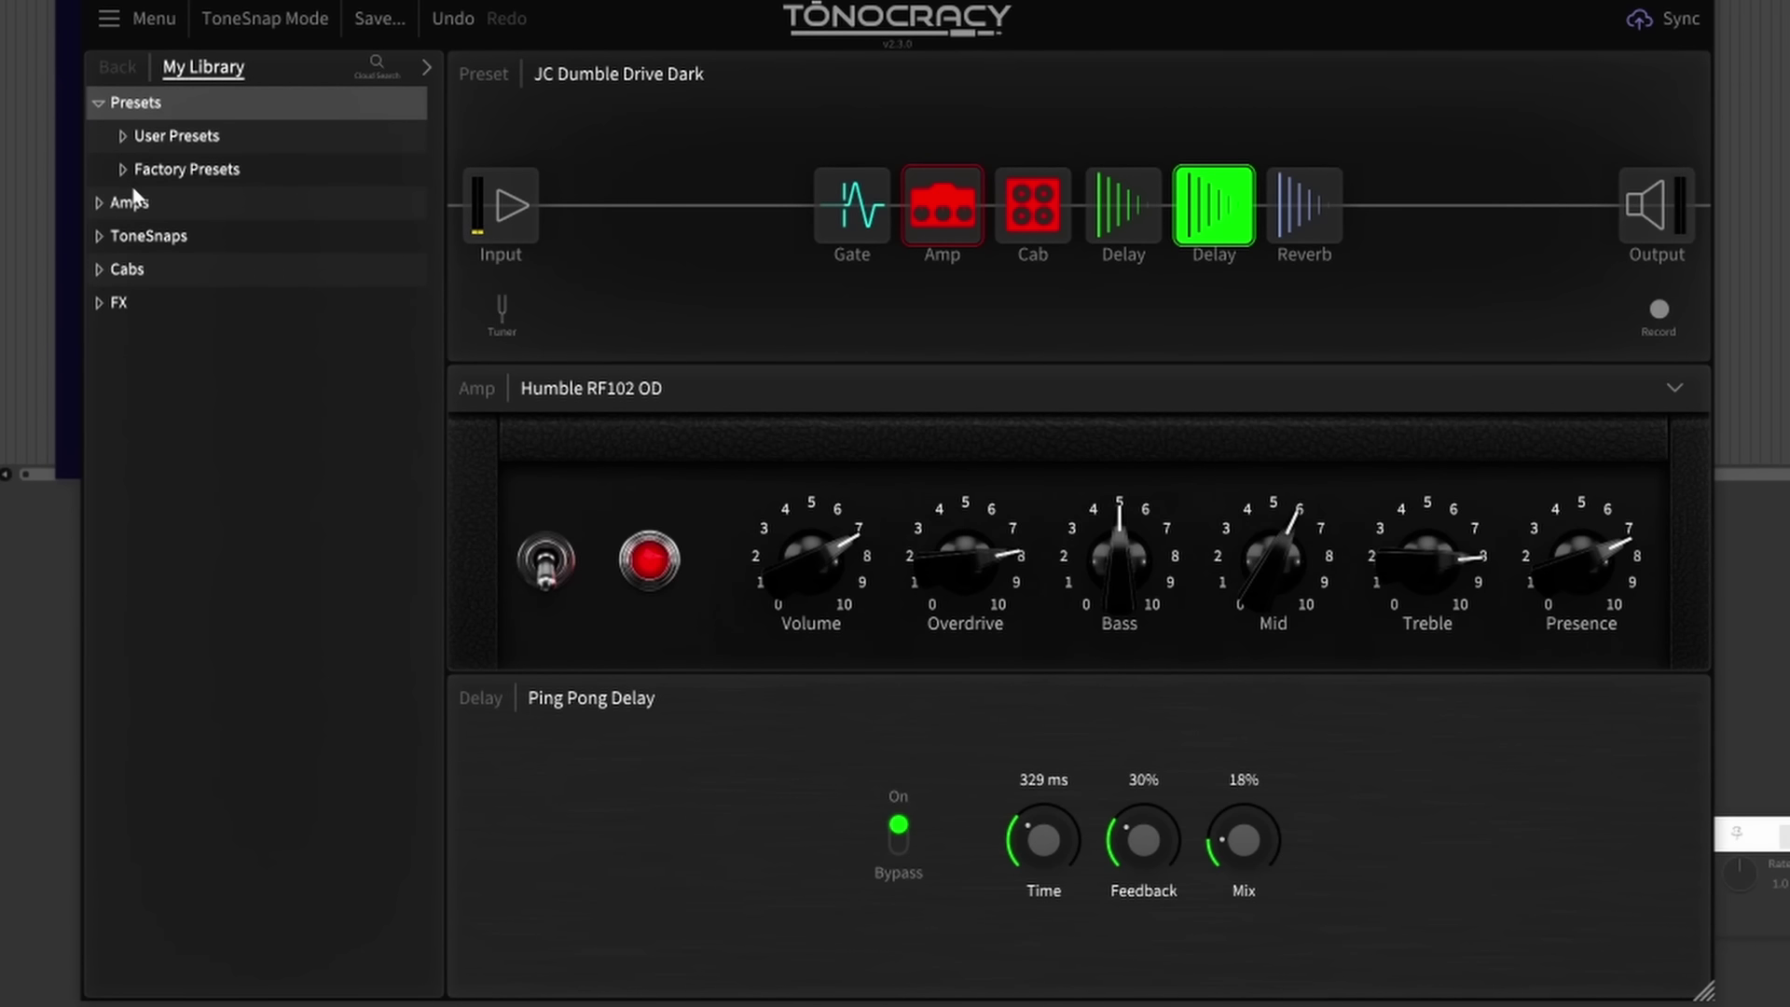
double_click(139, 135)
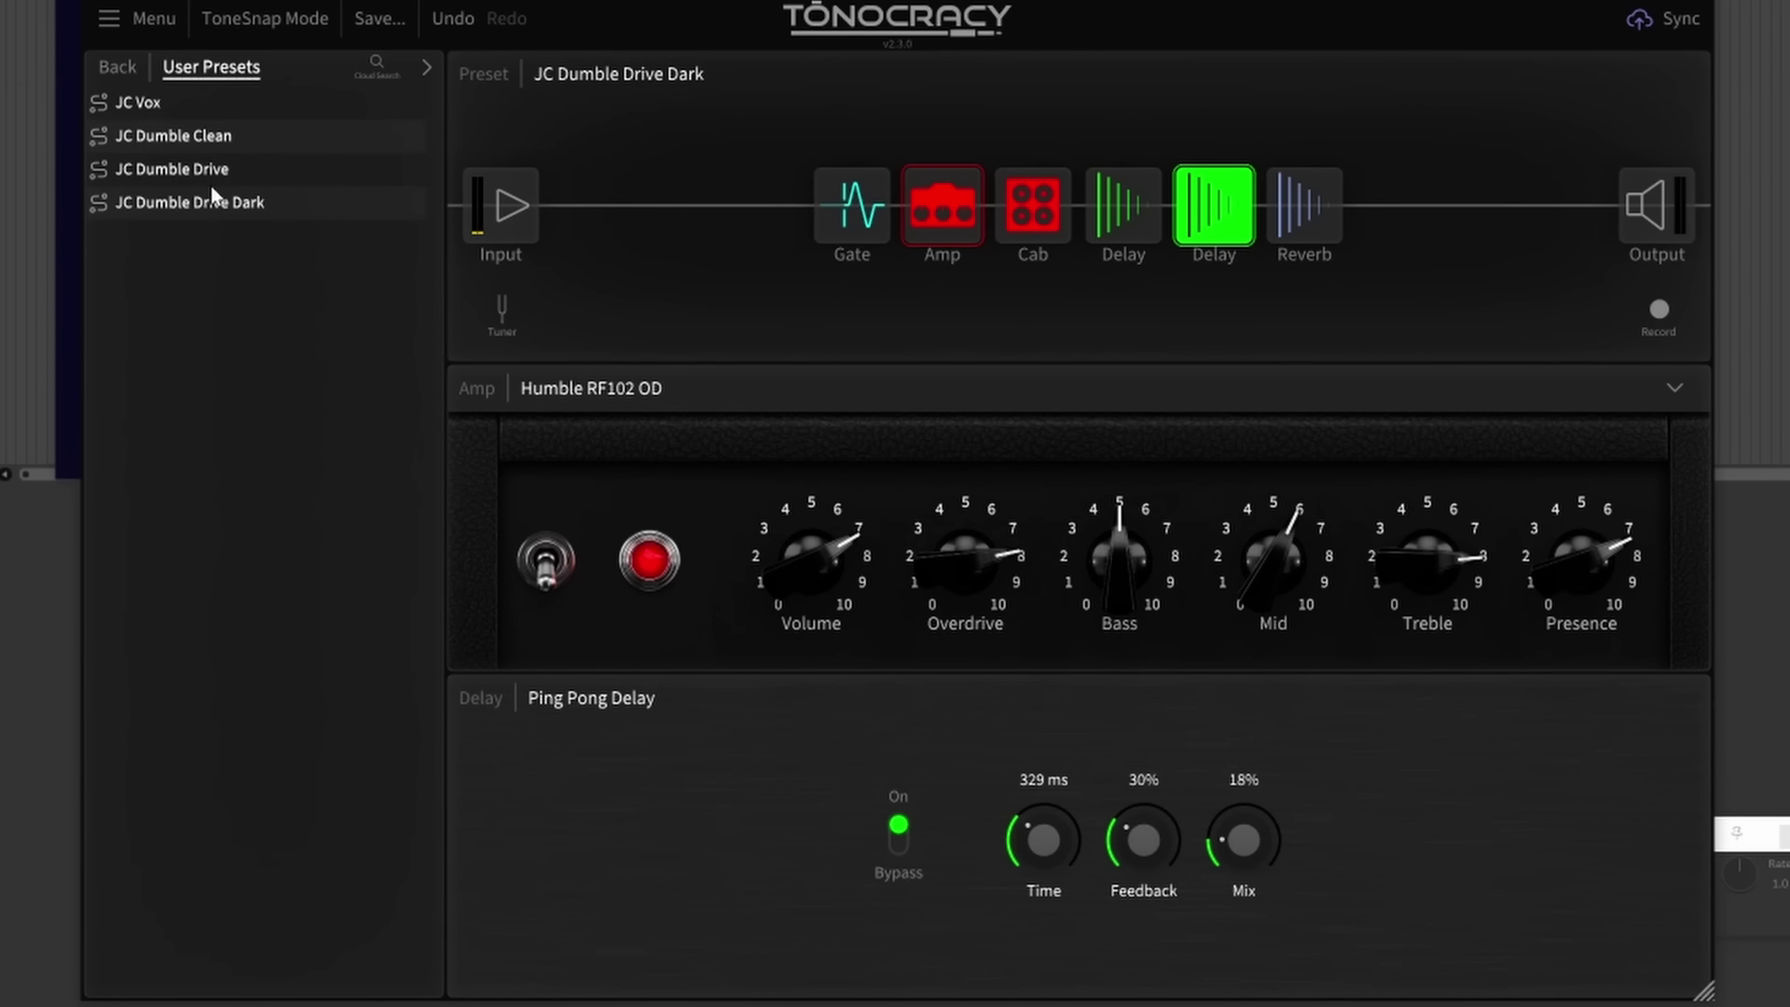